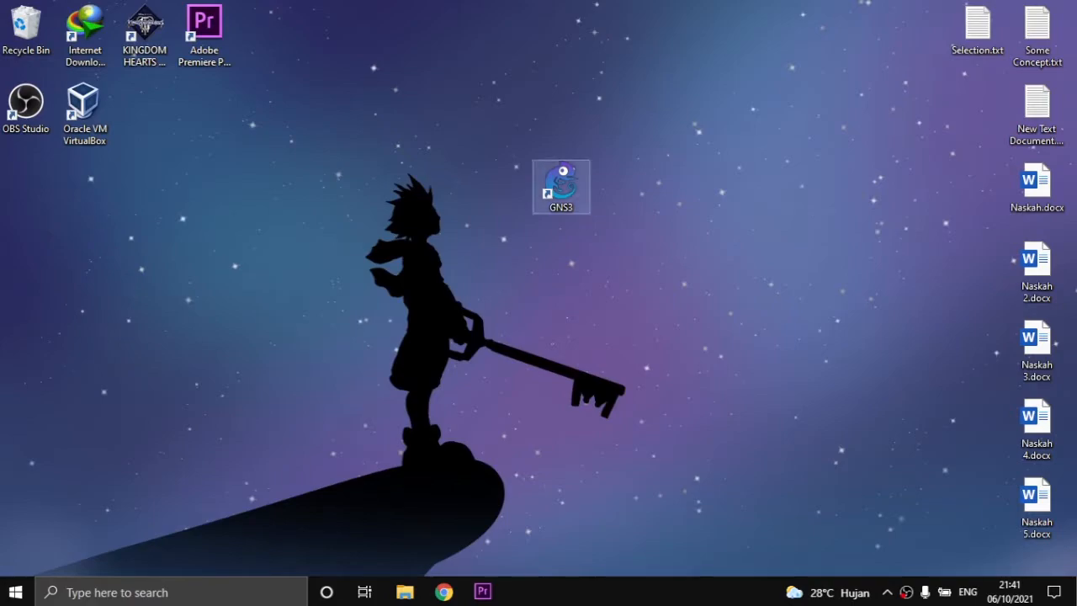
Open GNS3 and create a new project named "Routing Statik".
{"action": "double_click", "coordinate": [561, 187]}
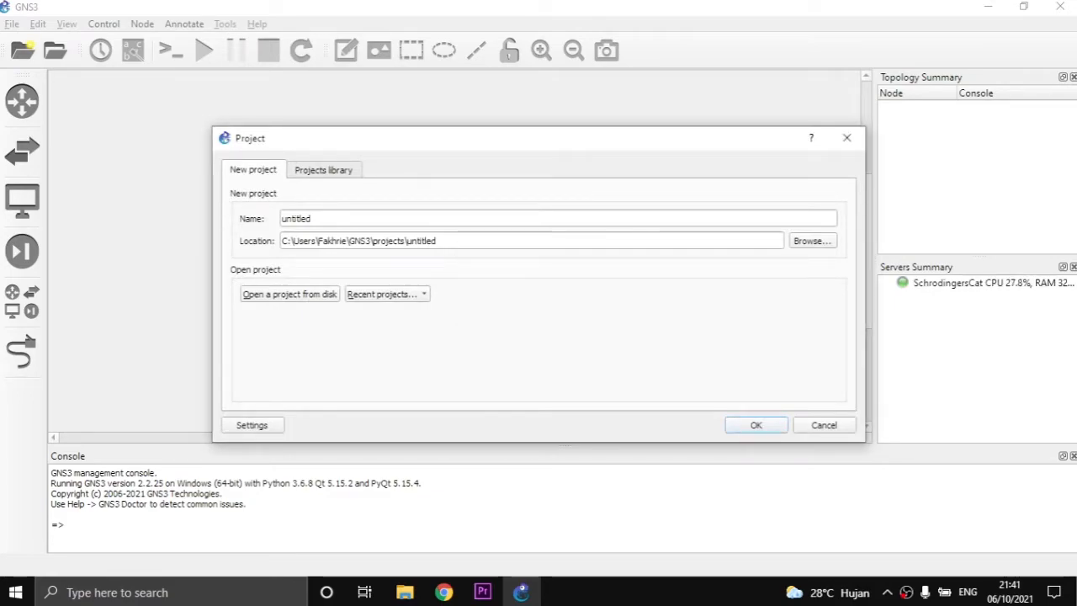
{"action": "type", "text": "Routing Statik"}
{"action": "key", "text": "Return"}
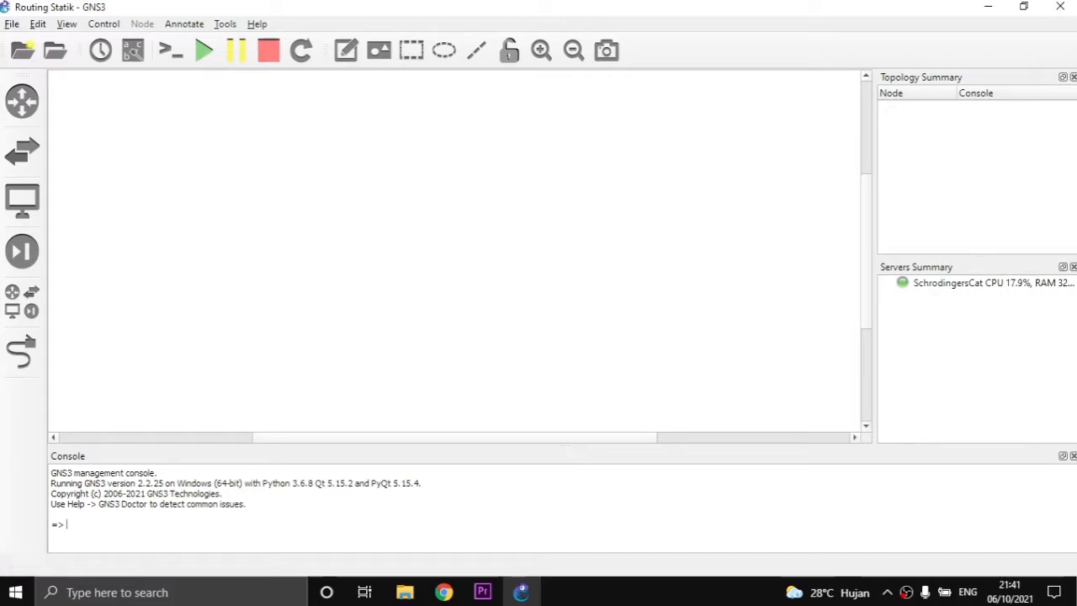
Add three PC end devices to the empty topology, spaced apart from each other.
{"action": "left_click", "coordinate": [22, 200]}
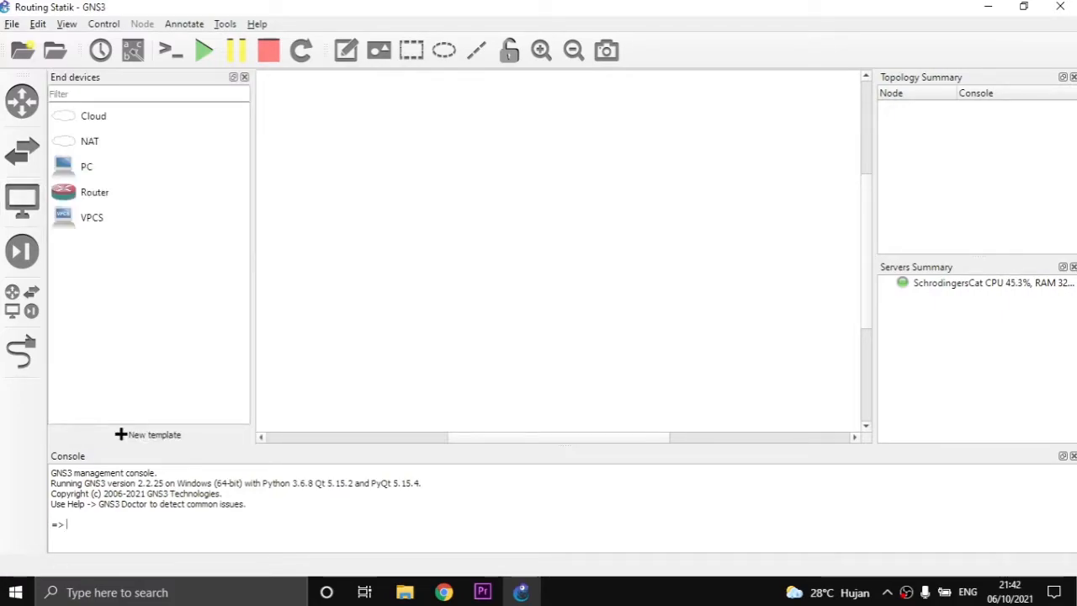
{"action": "left_click", "coordinate": [87, 167]}
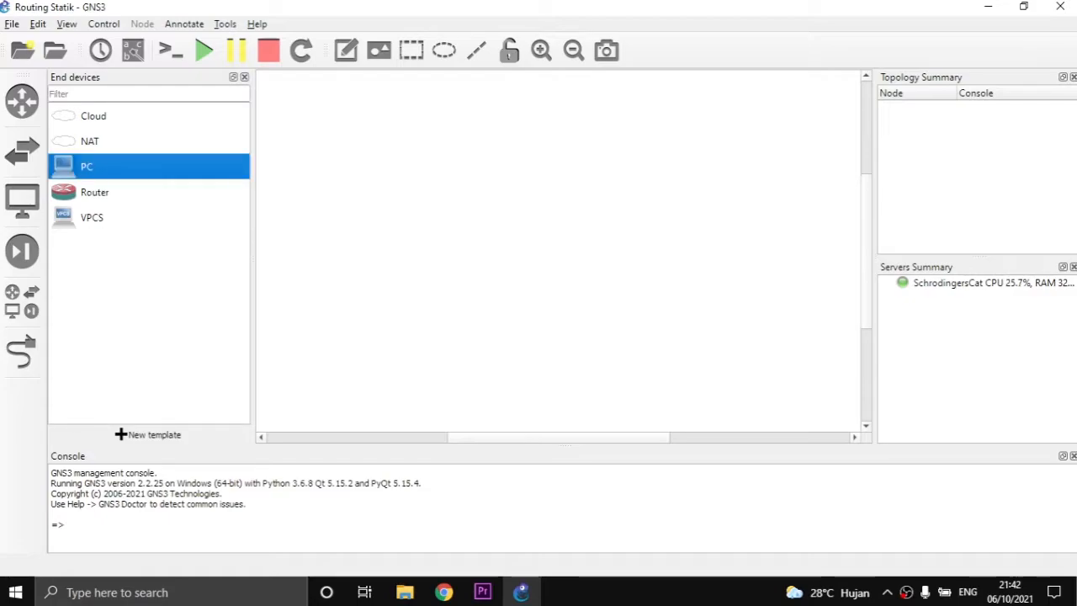
{"action": "left_click_drag", "start_coordinate": [87, 167], "coordinate": [366, 301]}
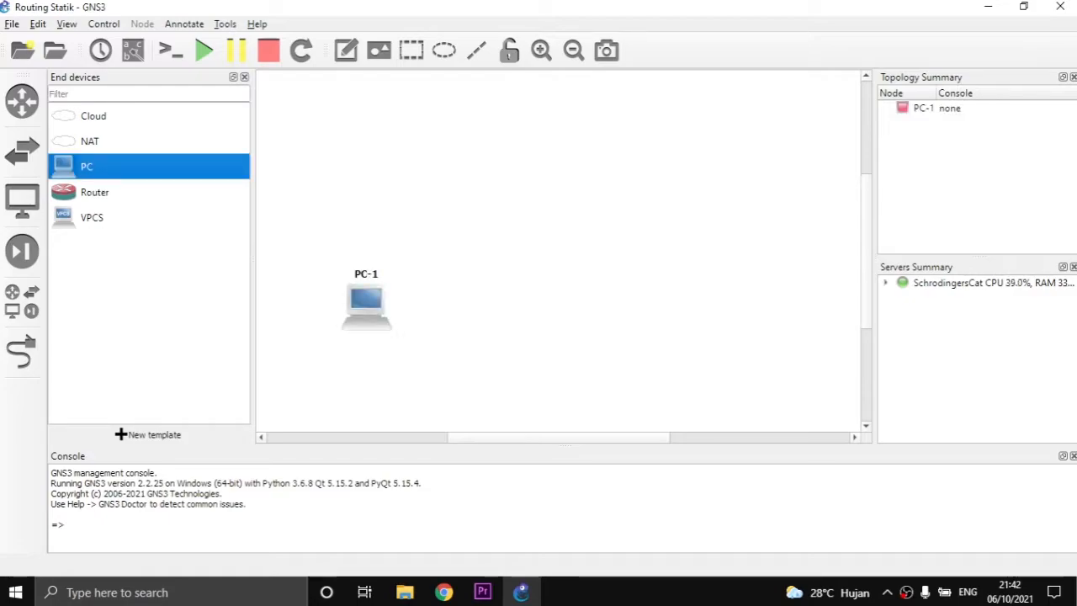
{"action": "left_click_drag", "start_coordinate": [87, 166], "coordinate": [586, 158]}
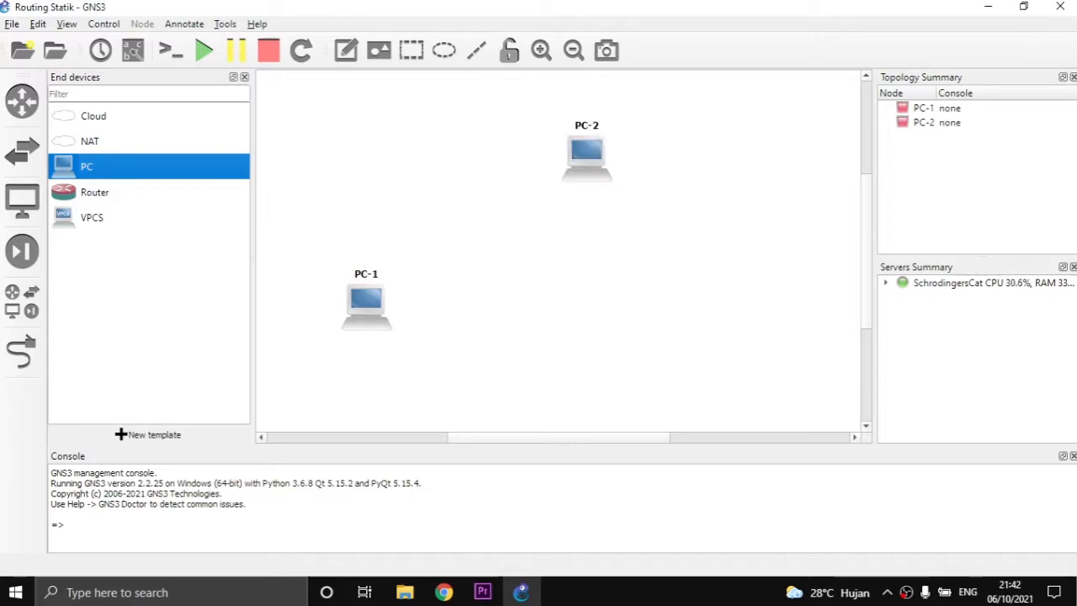
{"action": "left_click_drag", "start_coordinate": [87, 167], "coordinate": [796, 320]}
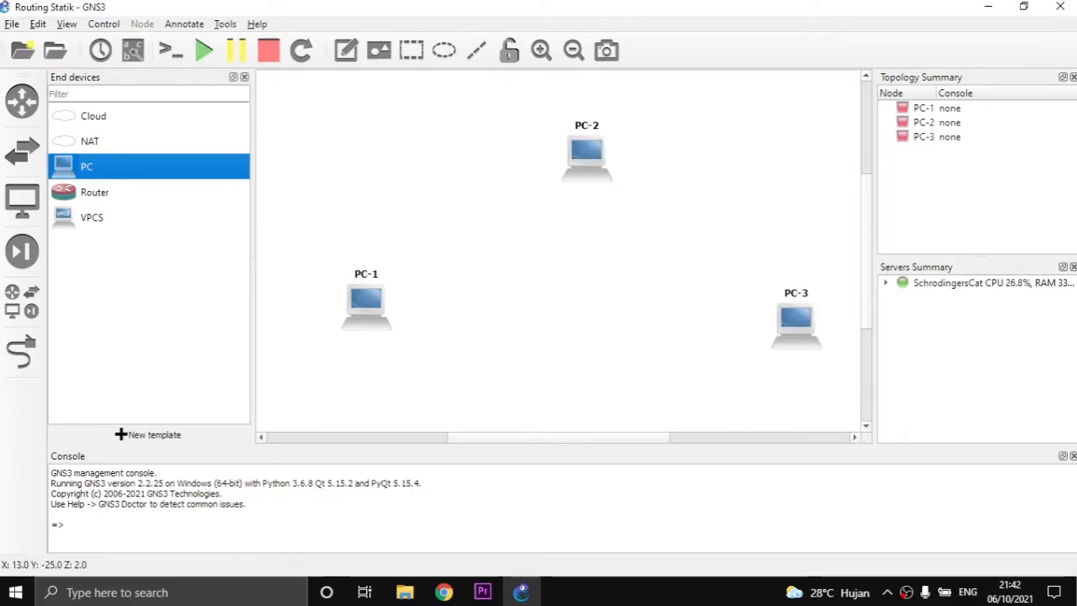
Add three Router devices to the topology, one near each PC.
{"action": "left_click", "coordinate": [94, 192]}
{"action": "left_click_drag", "start_coordinate": [94, 191], "coordinate": [744, 167]}
{"action": "left_click_drag", "start_coordinate": [95, 192], "coordinate": [717, 343]}
{"action": "left_click", "coordinate": [22, 199]}
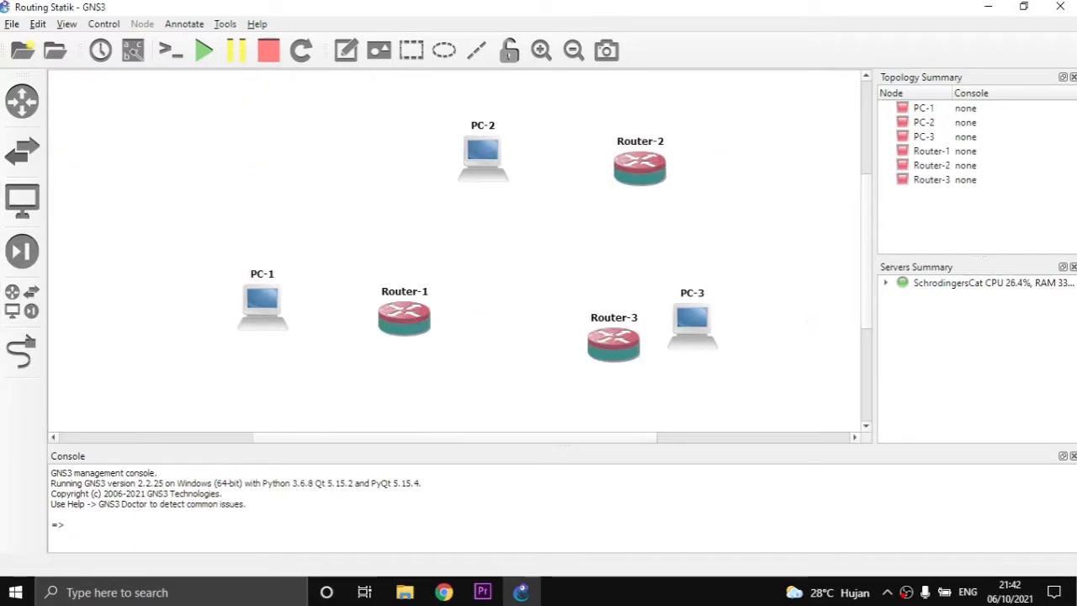
Arrange the routers in a triangle with Router-2 at the apex, placing each PC beside its matching router.
{"action": "left_click_drag", "start_coordinate": [263, 301], "coordinate": [227, 302]}
{"action": "left_click_drag", "start_coordinate": [405, 318], "coordinate": [375, 310]}
{"action": "left_click_drag", "start_coordinate": [614, 343], "coordinate": [563, 310]}
{"action": "left_click_drag", "start_coordinate": [691, 320], "coordinate": [684, 308]}
{"action": "left_click_drag", "start_coordinate": [482, 155], "coordinate": [371, 149]}
{"action": "left_click_drag", "start_coordinate": [640, 169], "coordinate": [486, 154]}
Link PC-1 to Router-1's Ethernet0 port.
{"action": "left_click", "coordinate": [22, 352]}
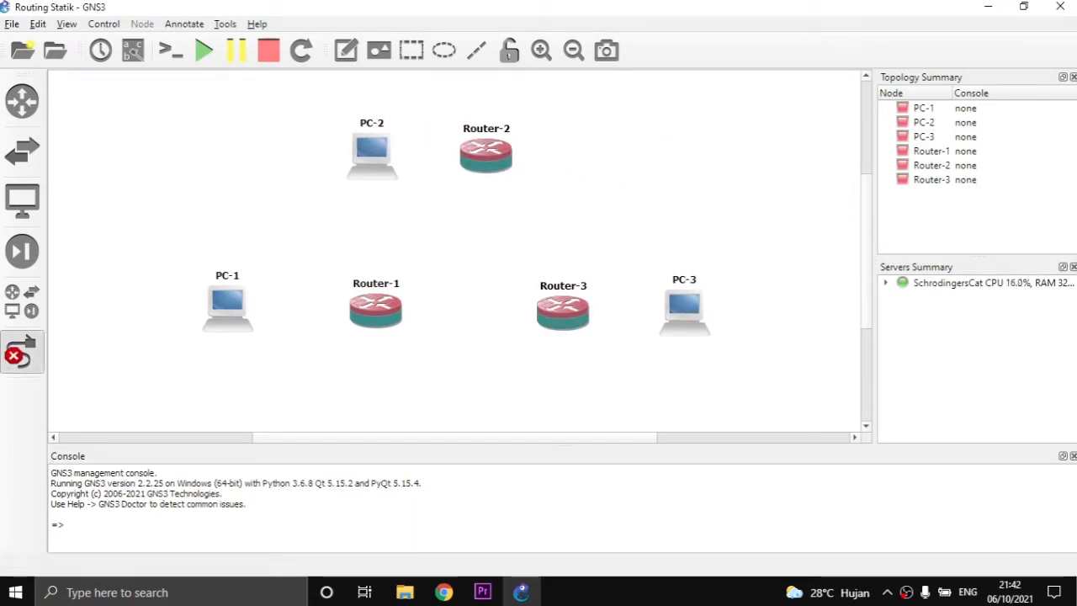
{"action": "left_click", "coordinate": [222, 303]}
{"action": "left_click", "coordinate": [262, 309]}
{"action": "left_click", "coordinate": [377, 308]}
{"action": "left_click", "coordinate": [402, 314]}
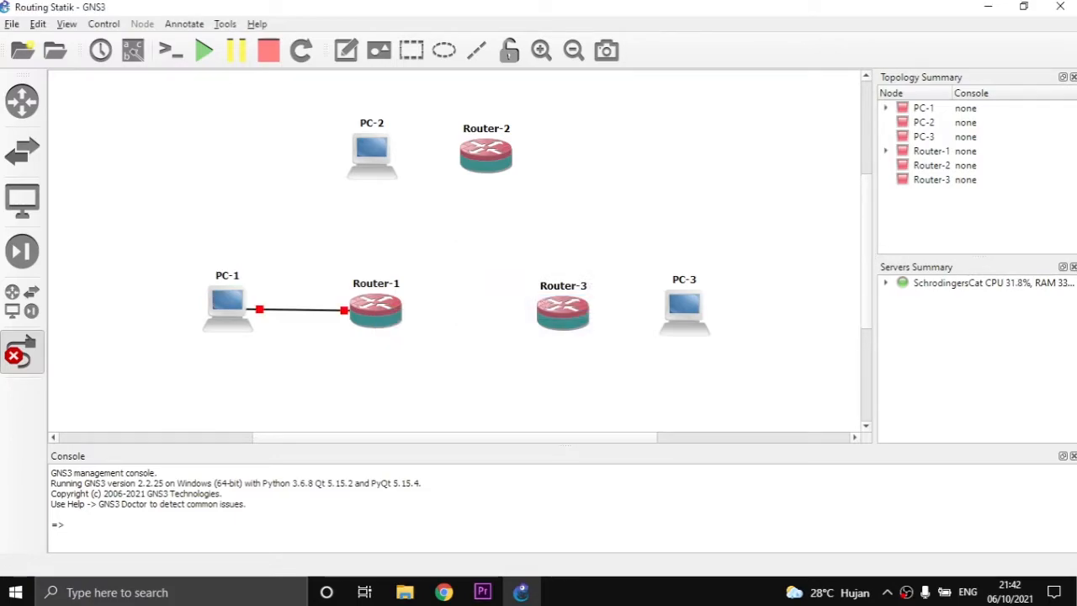
Link Router-1's Ethernet1 port to Router-2's Ethernet0 port.
{"action": "left_click", "coordinate": [380, 316]}
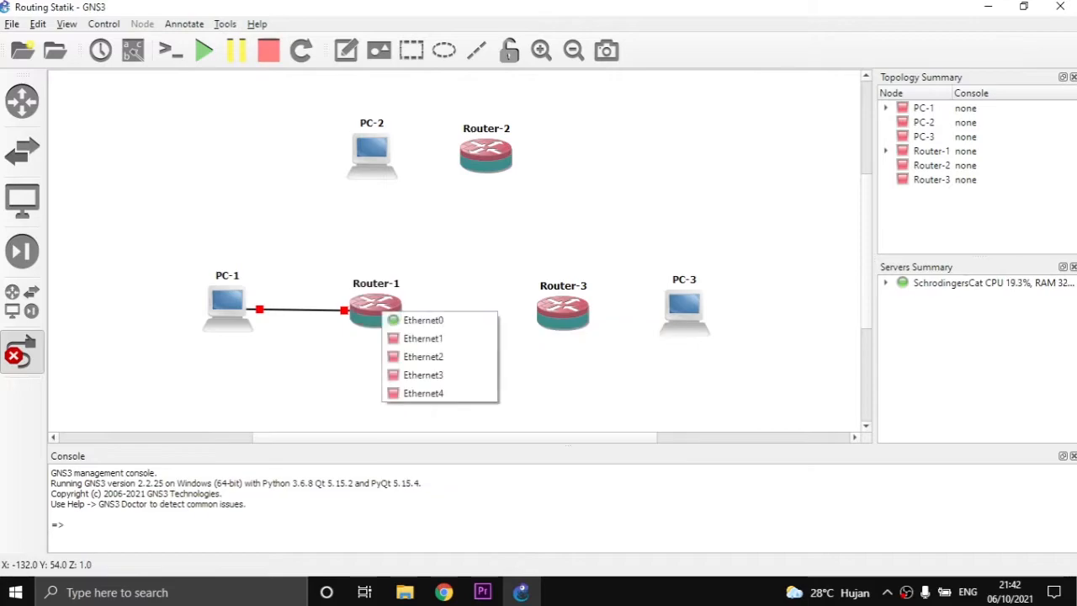
{"action": "left_click", "coordinate": [420, 336]}
{"action": "left_click", "coordinate": [496, 154]}
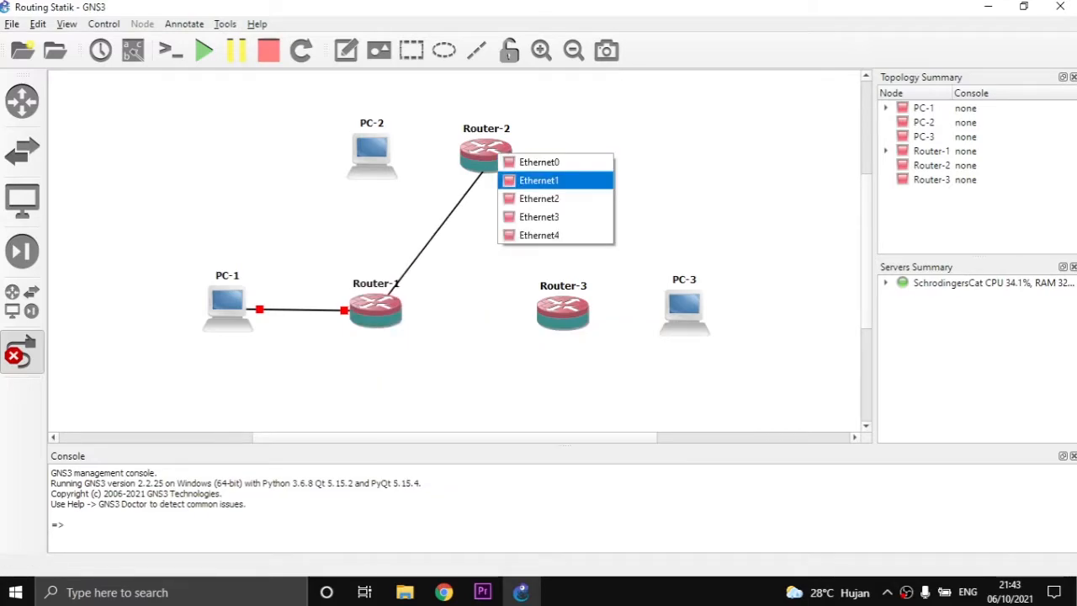
{"action": "left_click", "coordinate": [538, 162]}
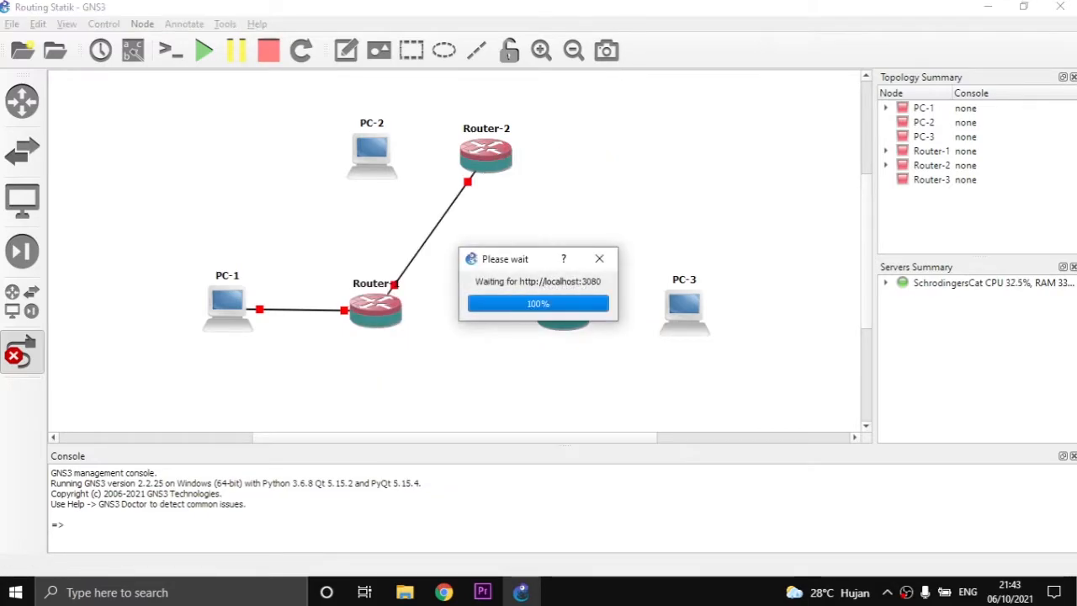
Link Router-1's Ethernet2 port to Router-3's Ethernet0 port.
{"action": "left_click", "coordinate": [376, 313]}
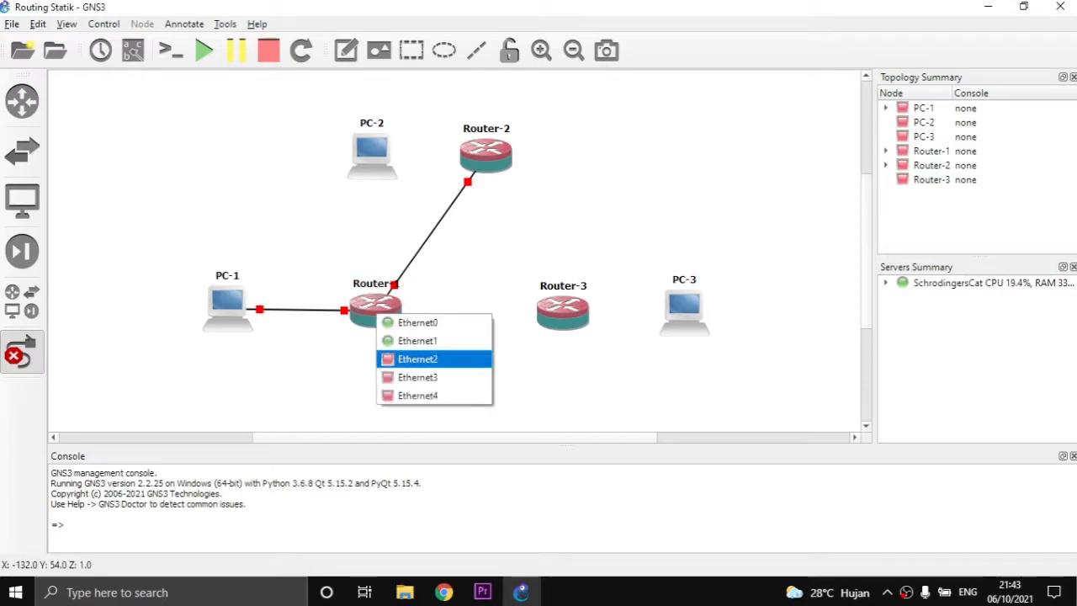
{"action": "left_click", "coordinate": [417, 358]}
{"action": "left_click", "coordinate": [574, 310]}
{"action": "left_click", "coordinate": [616, 316]}
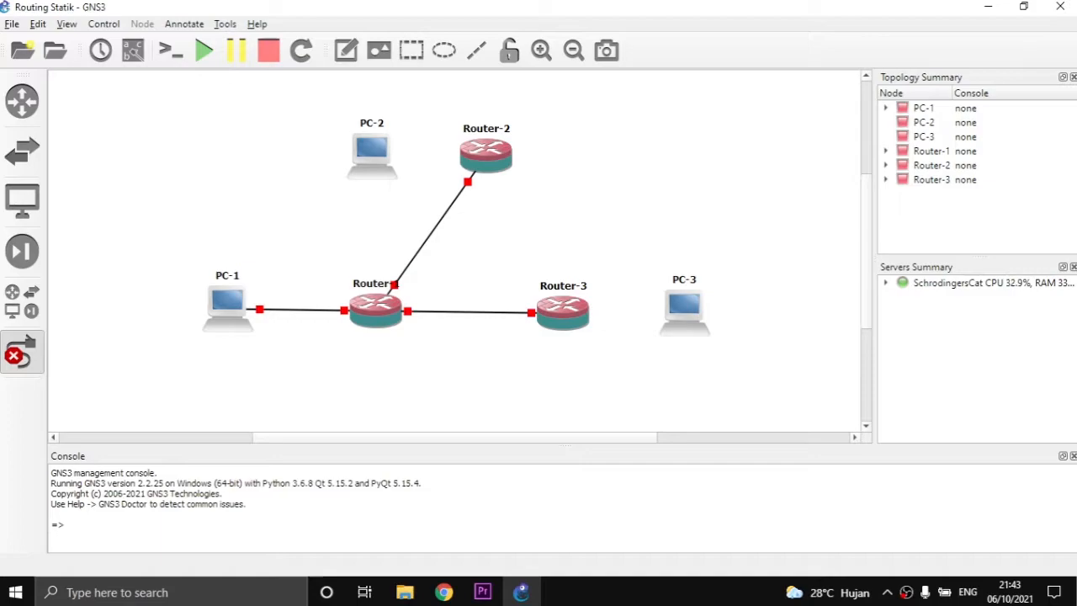
Link Router-2's Ethernet1 port to PC-2.
{"action": "left_click", "coordinate": [485, 153]}
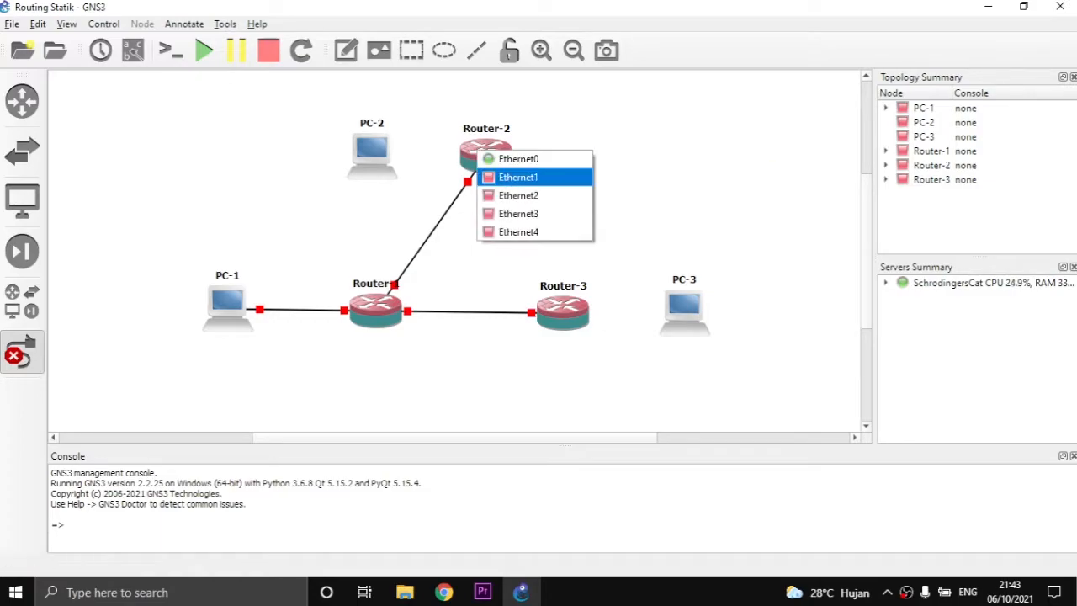
{"action": "left_click", "coordinate": [517, 176]}
{"action": "left_click", "coordinate": [371, 152]}
{"action": "left_click", "coordinate": [410, 164]}
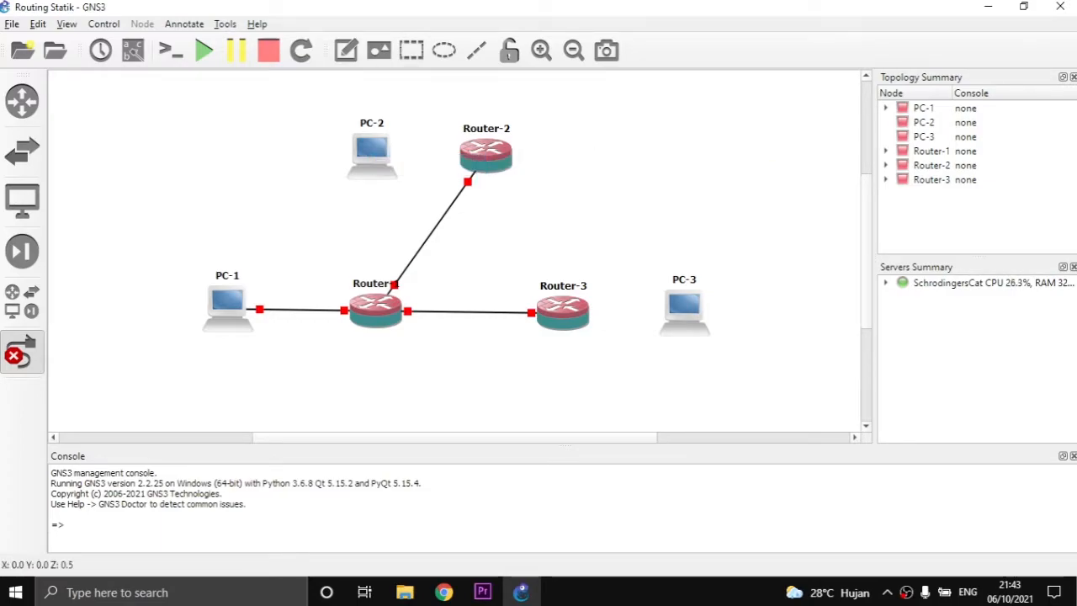
Link Router-2's Ethernet2 port to Router-3's Ethernet1 port.
{"action": "left_click", "coordinate": [488, 156]}
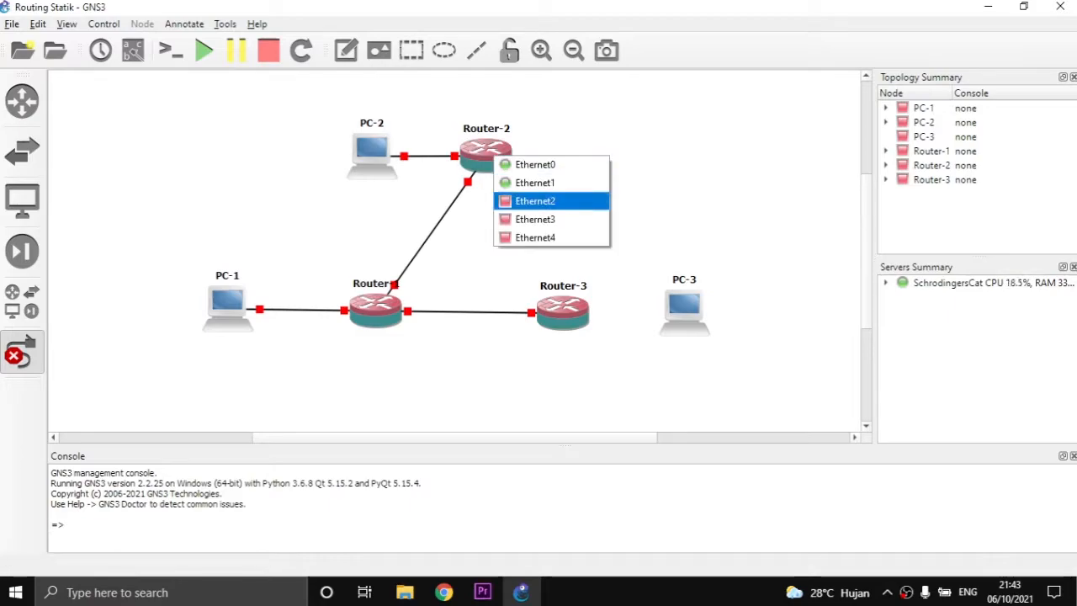
{"action": "left_click", "coordinate": [515, 199]}
{"action": "left_click", "coordinate": [569, 311]}
{"action": "left_click", "coordinate": [599, 339]}
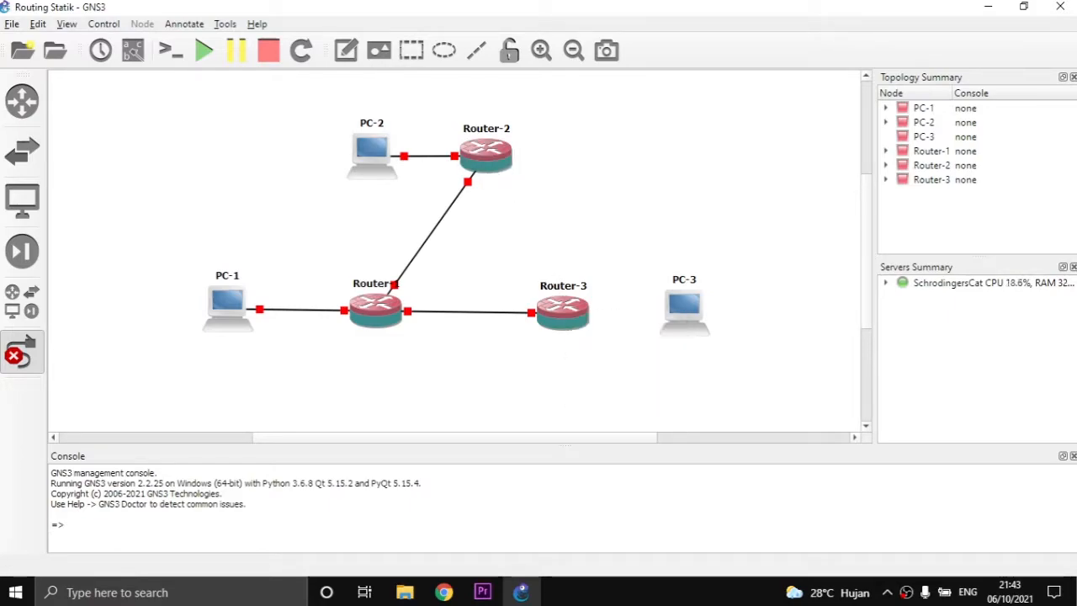
Link Router-3's Ethernet2 port to PC-3 and finish adding links.
{"action": "left_click", "coordinate": [575, 318]}
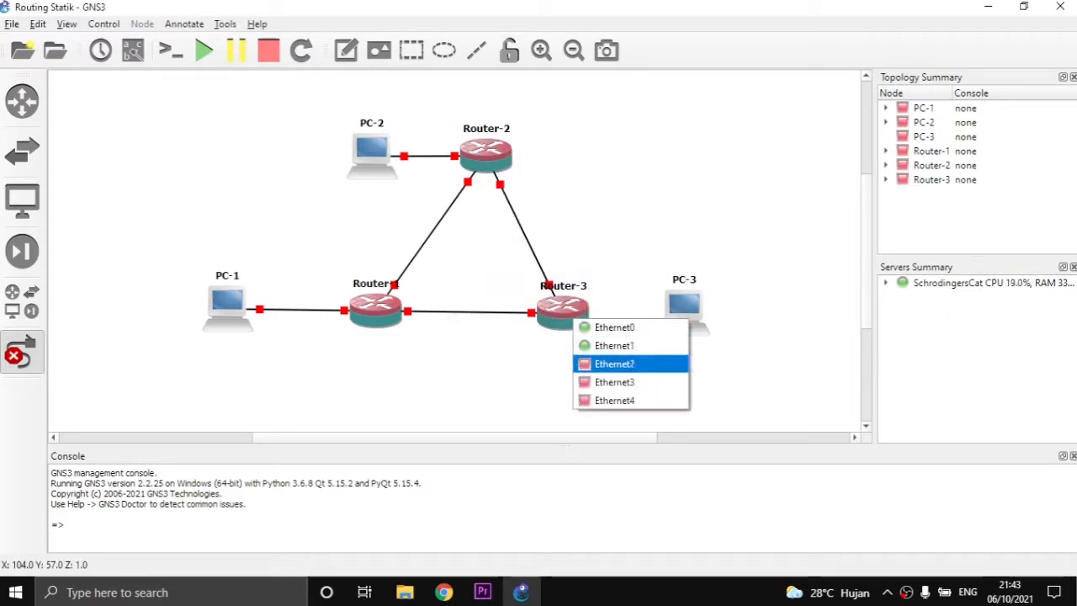
{"action": "left_click", "coordinate": [607, 365]}
{"action": "left_click", "coordinate": [683, 310]}
{"action": "left_click", "coordinate": [715, 321]}
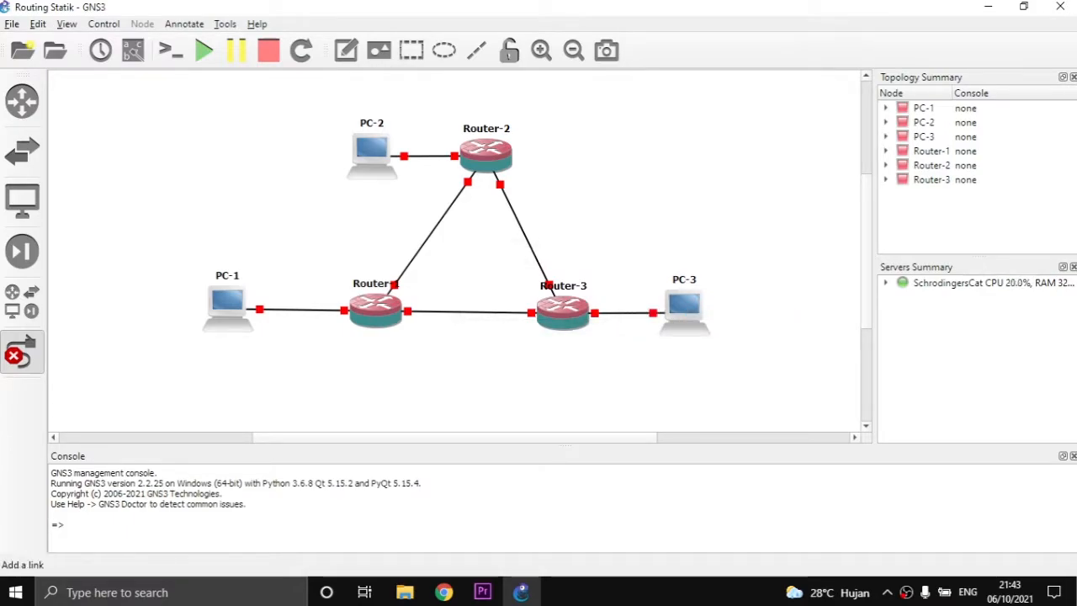
{"action": "left_click", "coordinate": [21, 353]}
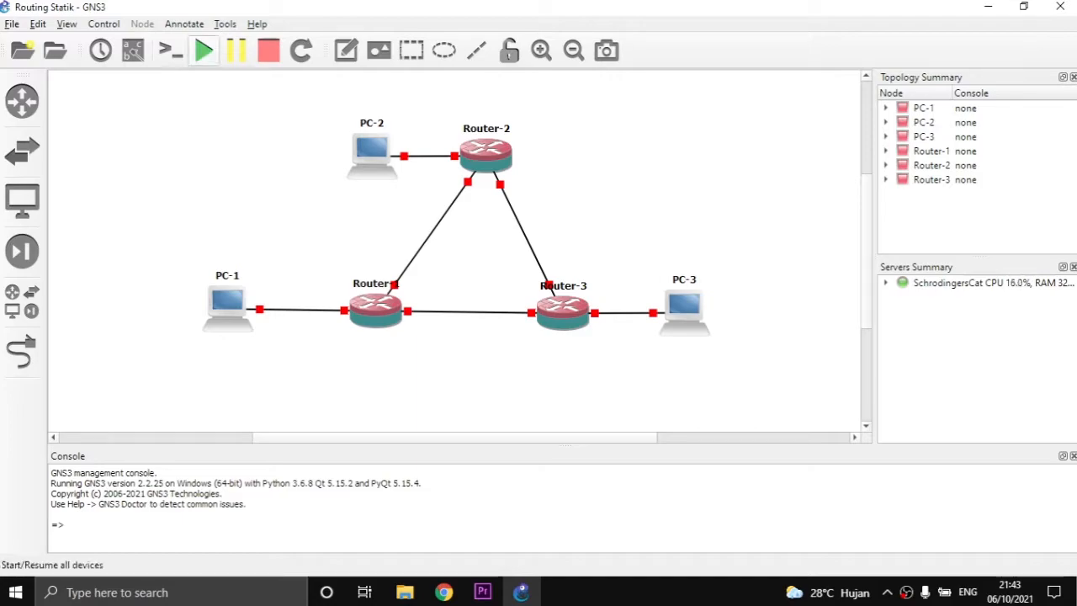
Start all devices in the topology.
{"action": "left_click", "coordinate": [204, 51]}
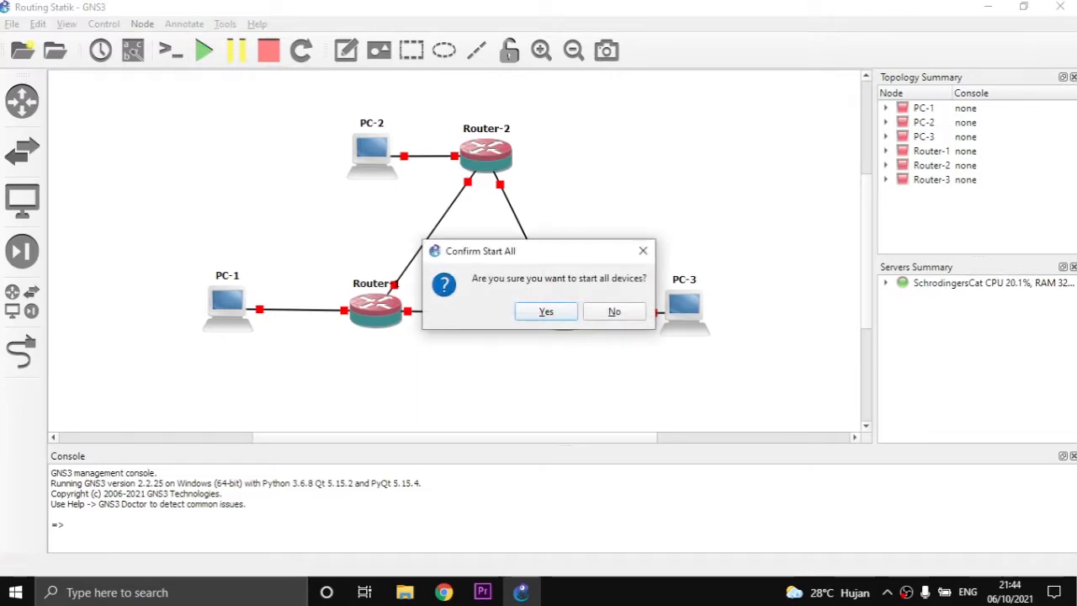
{"action": "key", "text": "Return"}
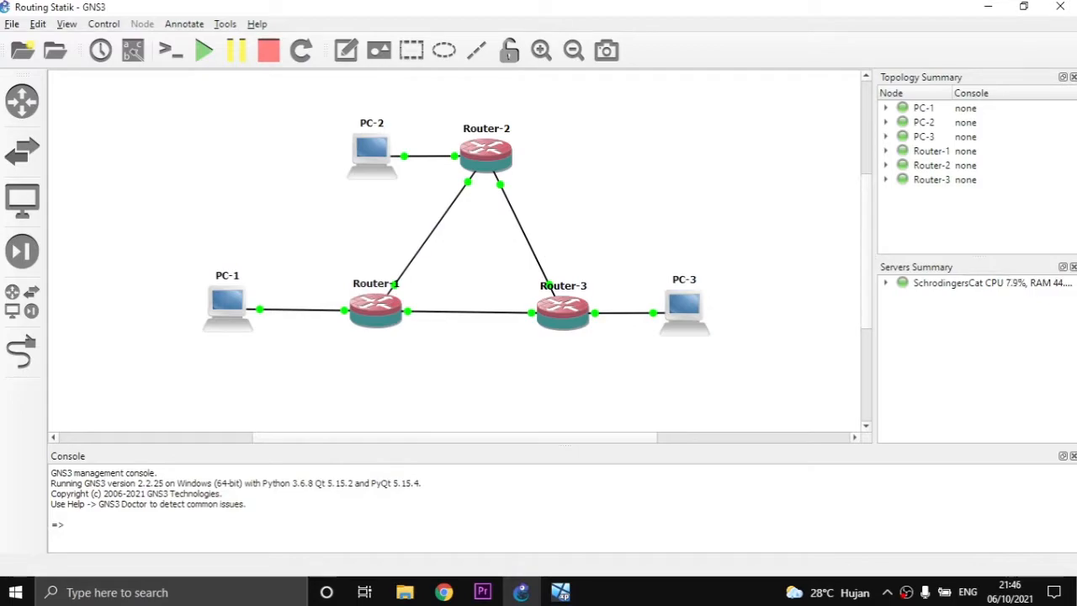
Switch to the PC-1 virtual machine and open the Internet Protocol (TCP/IP) properties of its Local Area Connection.
{"action": "mouse_move", "coordinate": [560, 592]}
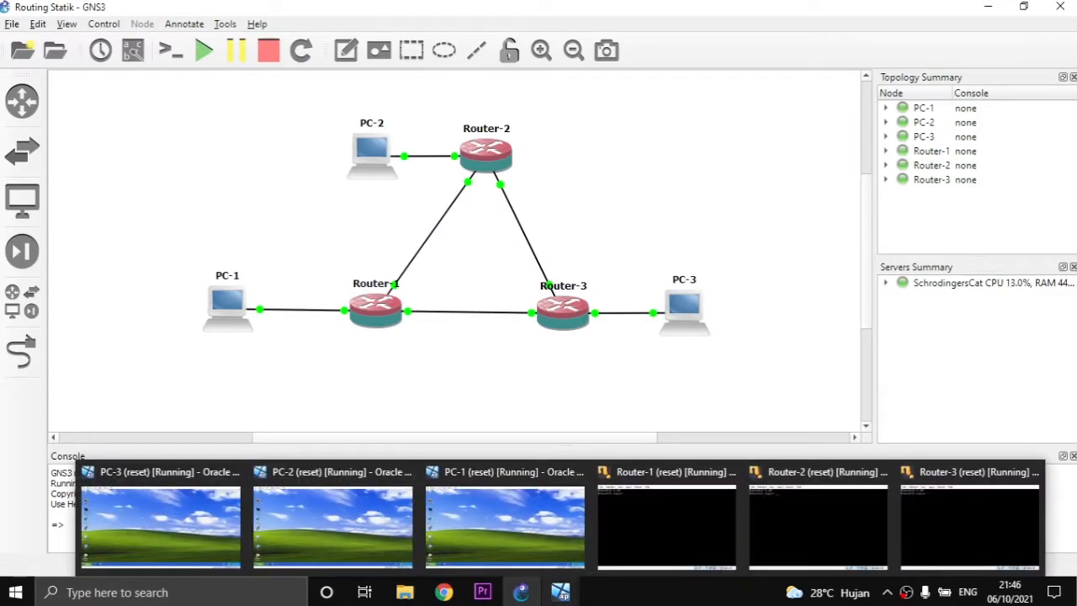
{"action": "left_click", "coordinate": [505, 525]}
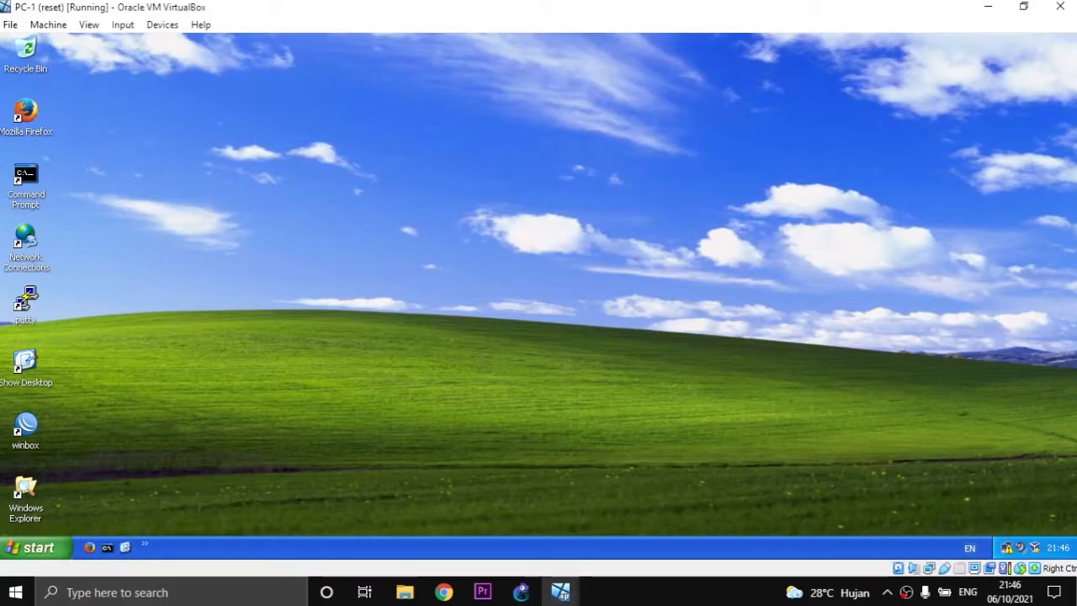
{"action": "left_click", "coordinate": [1006, 548]}
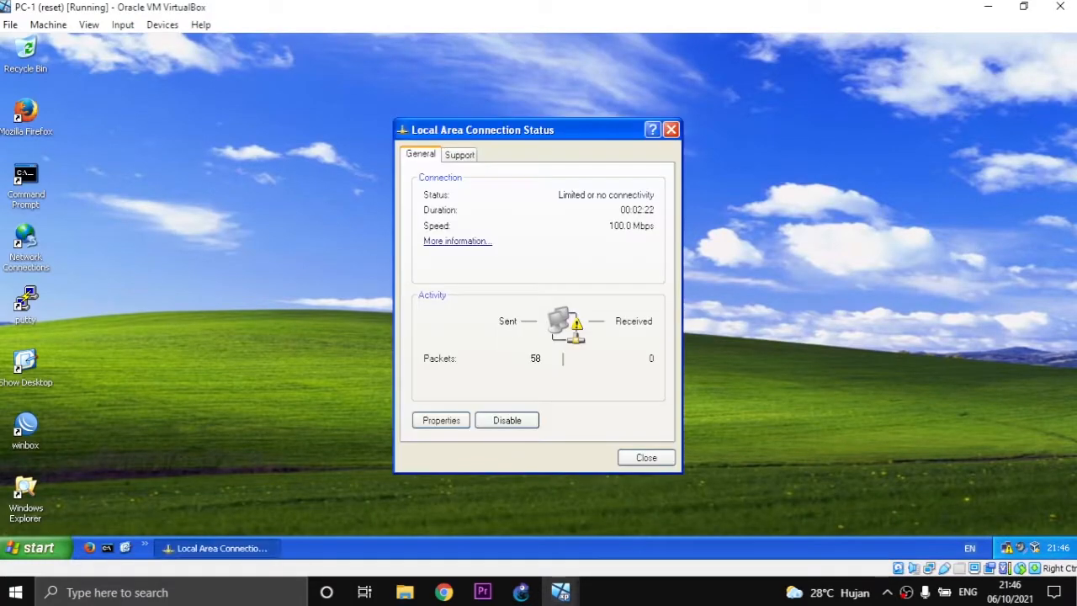
{"action": "left_click", "coordinate": [441, 420]}
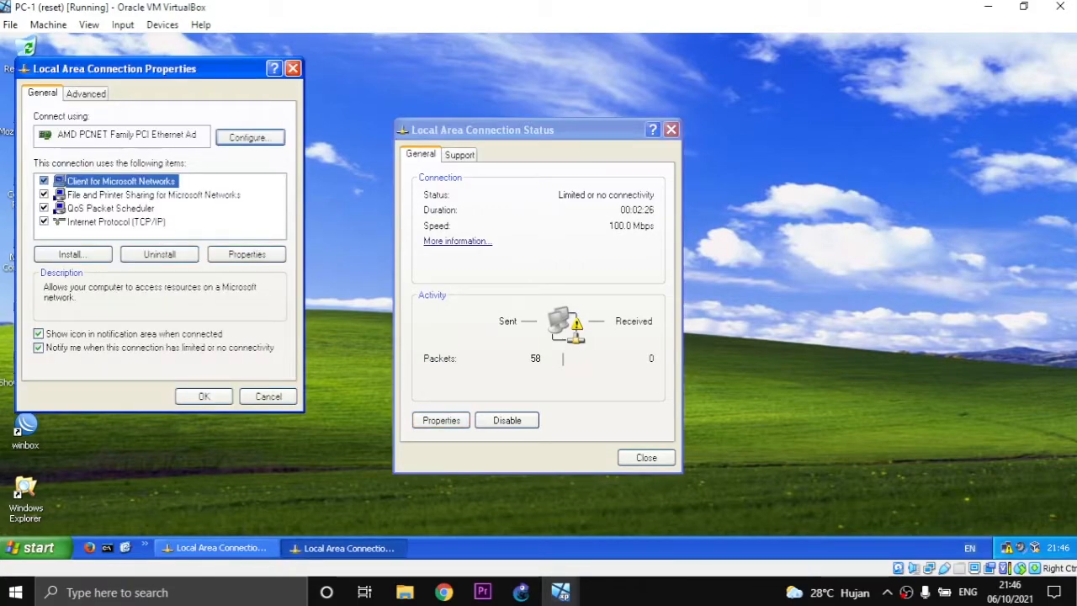
{"action": "double_click", "coordinate": [116, 222]}
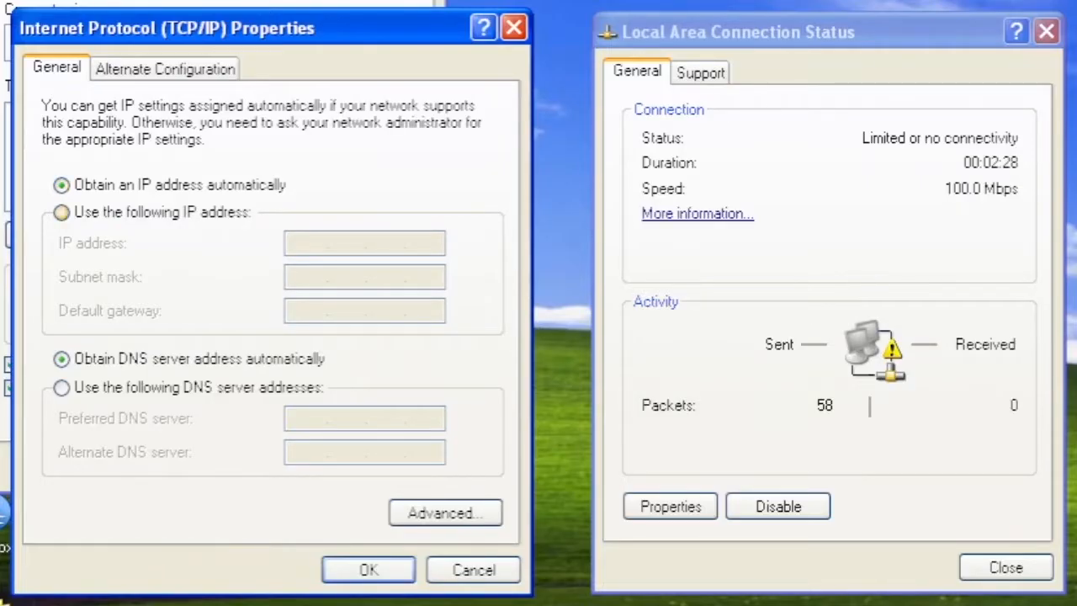
Give PC-1 the static IP address 192.168.1.2 with subnet mask 255.255.255.0 and default gateway 192.168.1.1.
{"action": "left_click", "coordinate": [105, 240]}
{"action": "type", "text": "192.168."}
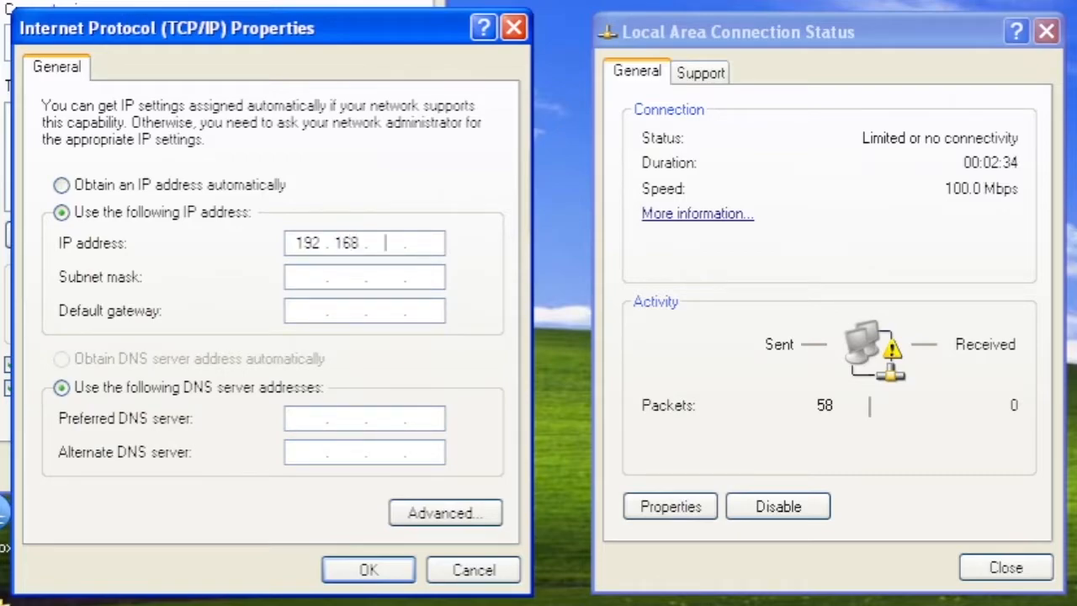
{"action": "type", "text": "1.2"}
{"action": "key", "text": "Tab"}
{"action": "key", "text": "Tab"}
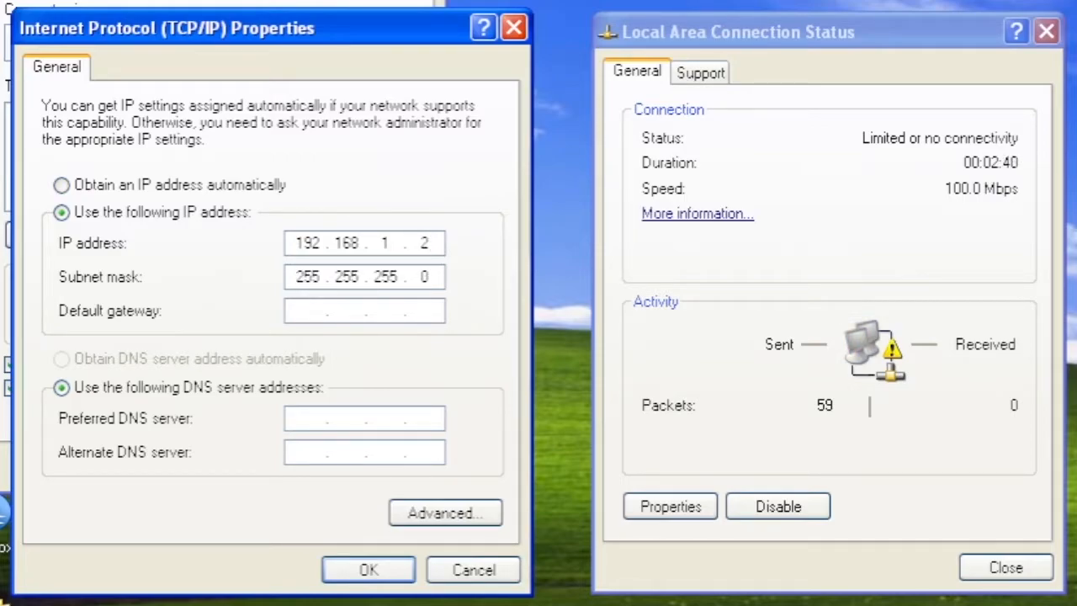
{"action": "type", "text": "192.168.1.1"}
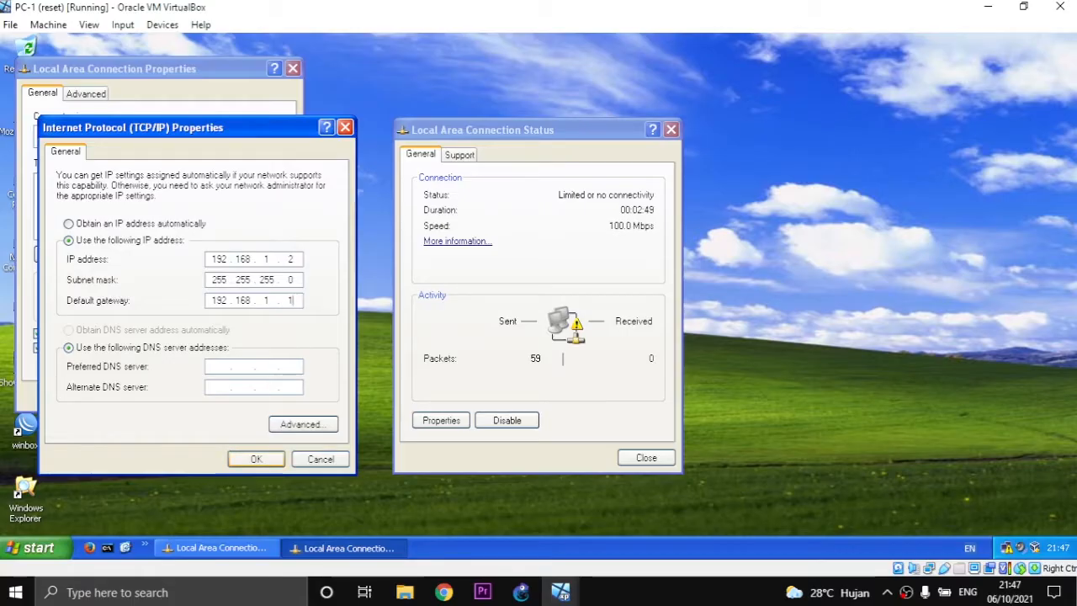
{"action": "left_click", "coordinate": [369, 570]}
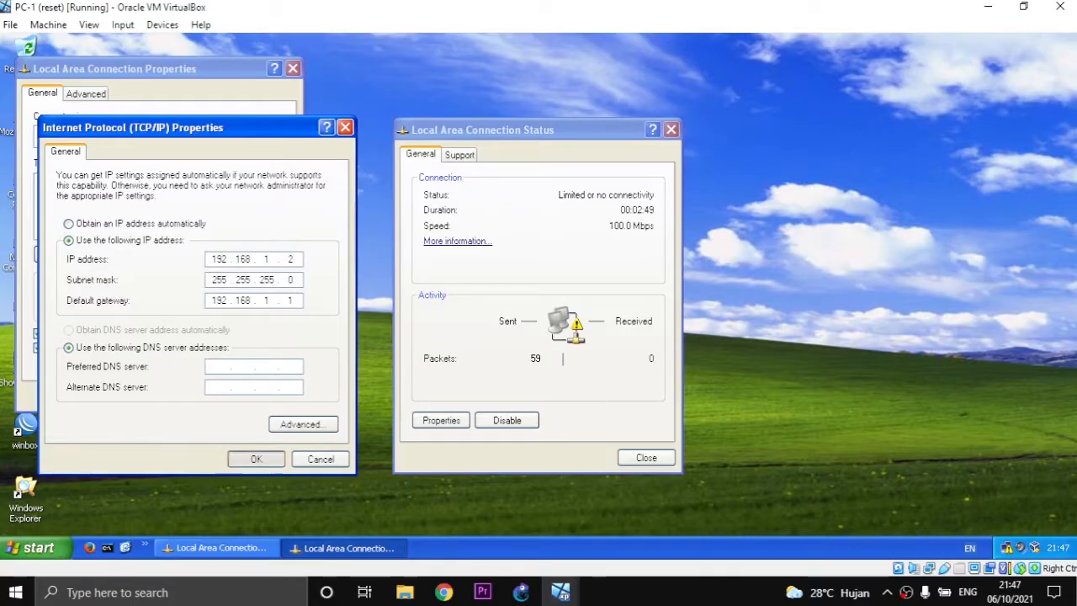
{"action": "left_click", "coordinate": [646, 458]}
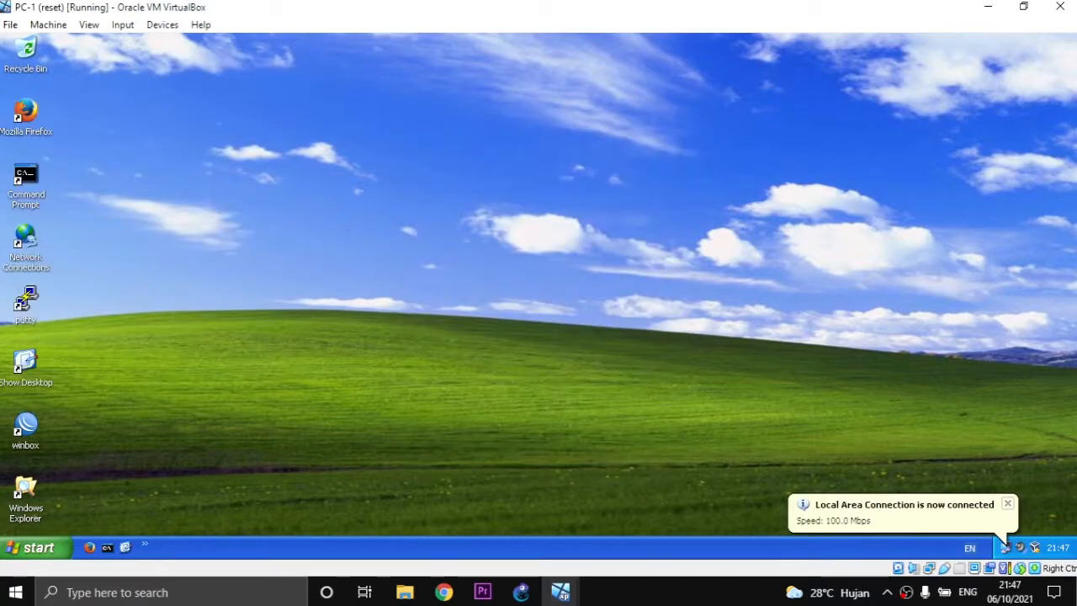
Switch to the PC-2 virtual machine and open the Internet Protocol (TCP/IP) properties of its Local Area Connection.
{"action": "left_click", "coordinate": [560, 592]}
{"action": "left_click", "coordinate": [329, 515]}
{"action": "left_click", "coordinate": [1006, 548]}
{"action": "left_click", "coordinate": [441, 420]}
{"action": "left_click", "coordinate": [117, 221]}
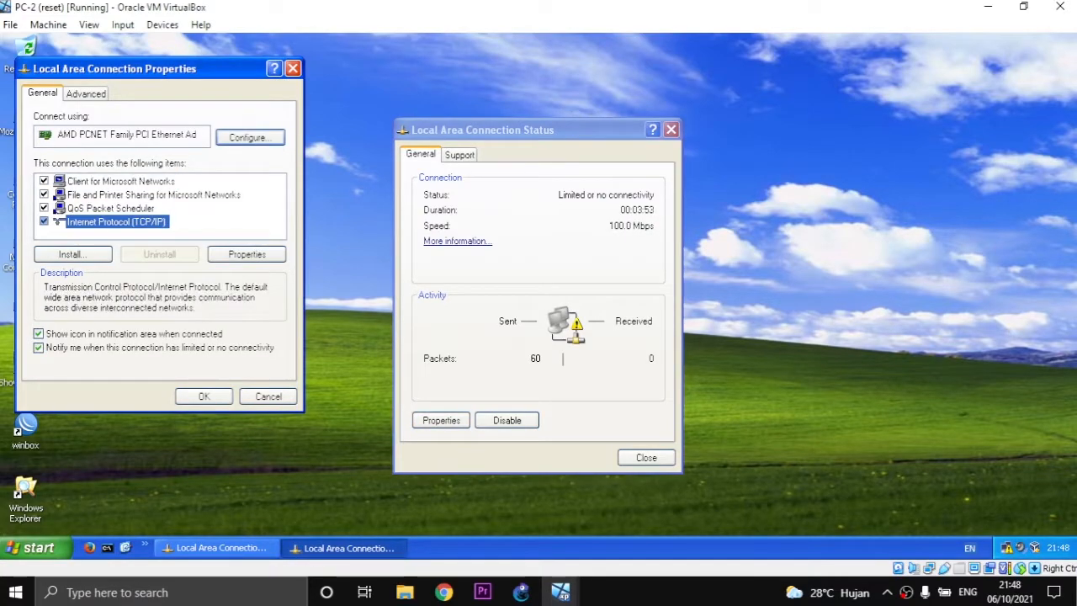
{"action": "double_click", "coordinate": [116, 222]}
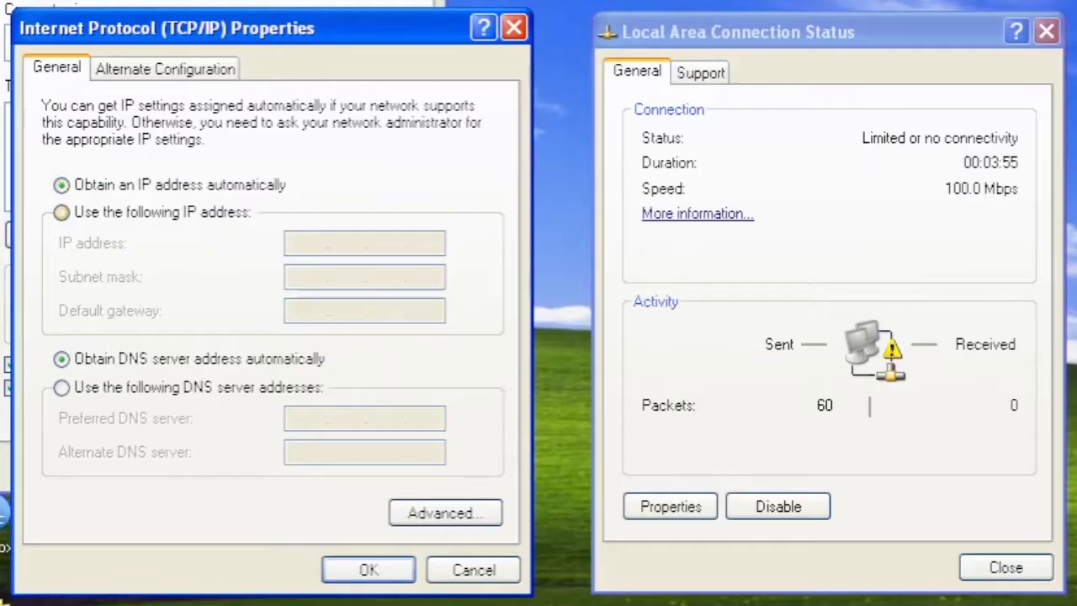
Give PC-2 the static IP address 192.168.2.2 with subnet mask 255.255.255.0 and default gateway 192.168.2.1.
{"action": "left_click", "coordinate": [101, 240]}
{"action": "type", "text": "192"}
{"action": "type", "text": "82.2"}
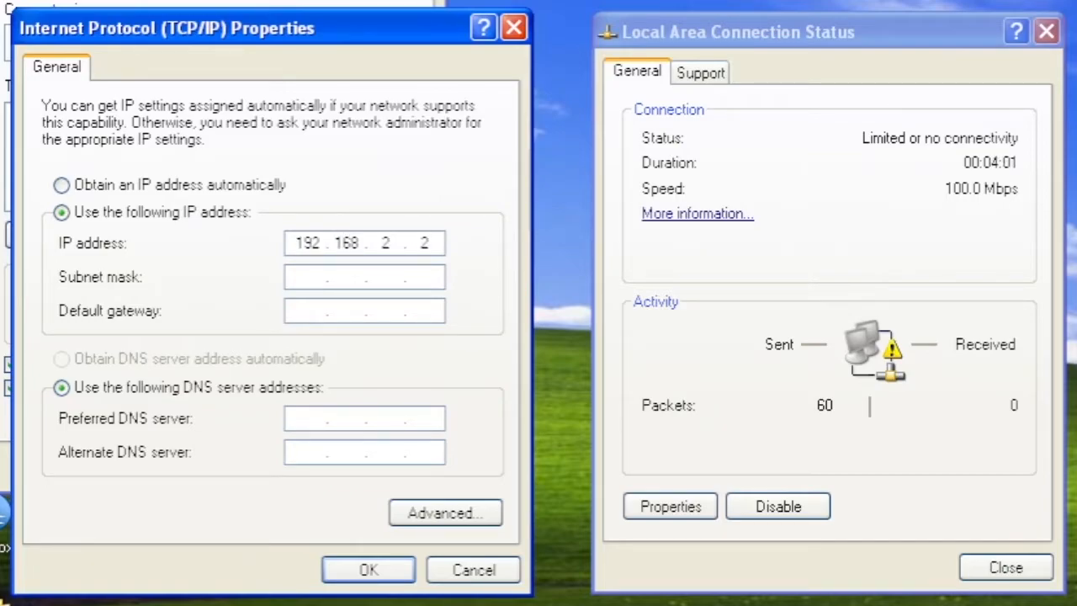
{"action": "key", "text": "Tab"}
{"action": "key", "text": "Tab"}
{"action": "type", "text": "192.16"}
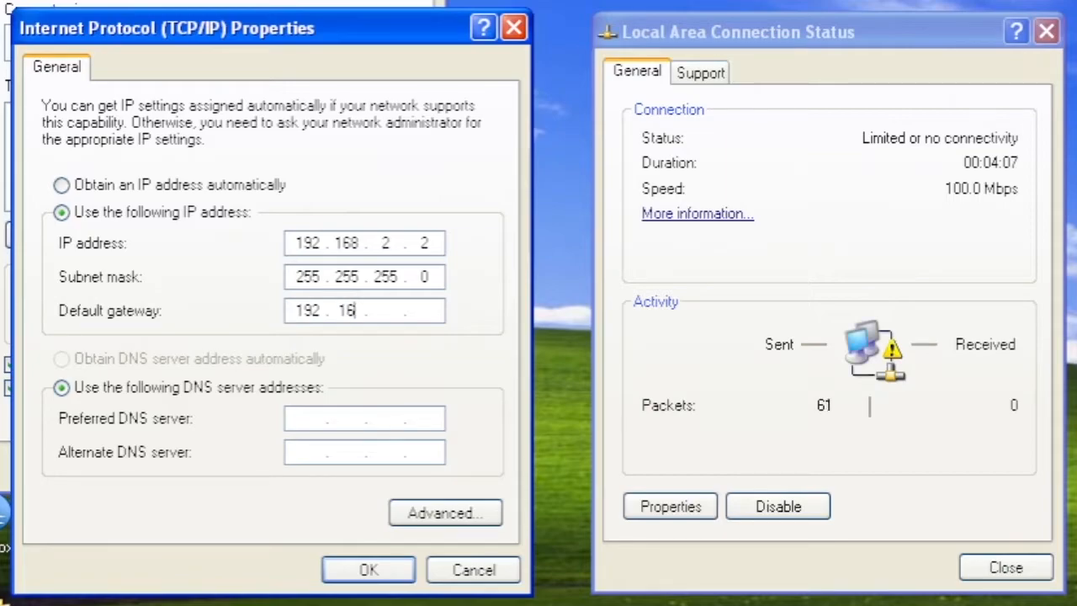
{"action": "type", "text": "8.2.1"}
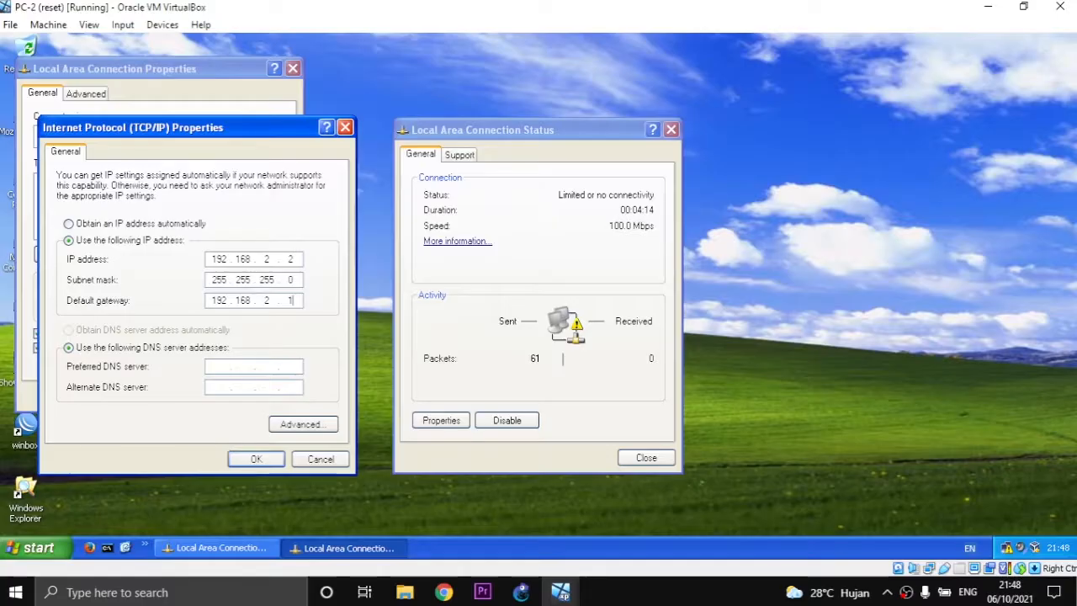
{"action": "left_click", "coordinate": [368, 570]}
{"action": "left_click", "coordinate": [204, 396]}
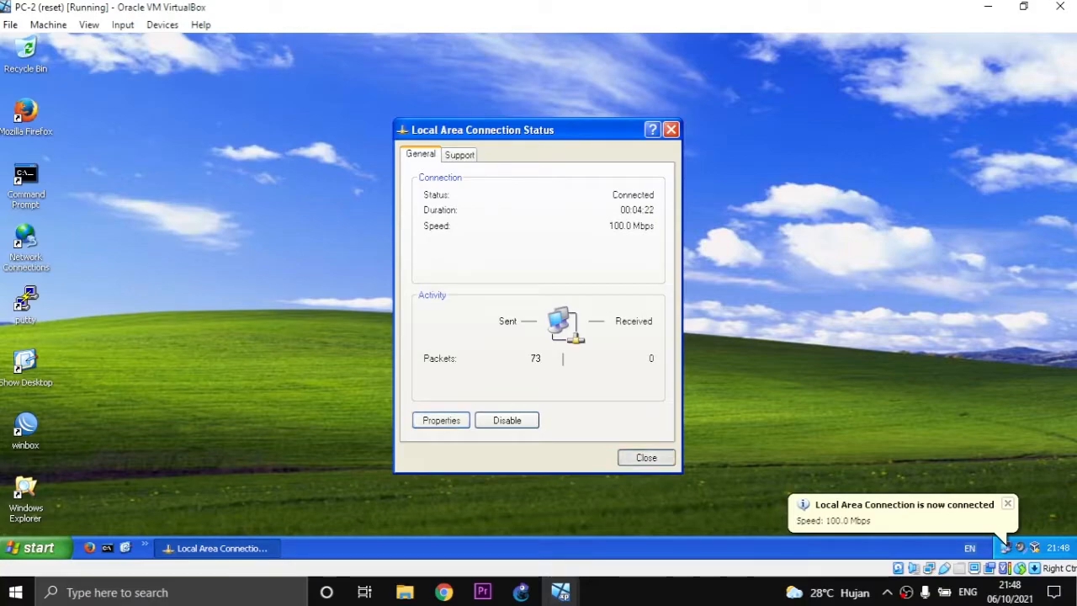
{"action": "left_click", "coordinate": [646, 457]}
Switch to the PC-3 virtual machine and open the Internet Protocol (TCP/IP) properties of its Local Area Connection.
{"action": "mouse_move", "coordinate": [561, 592]}
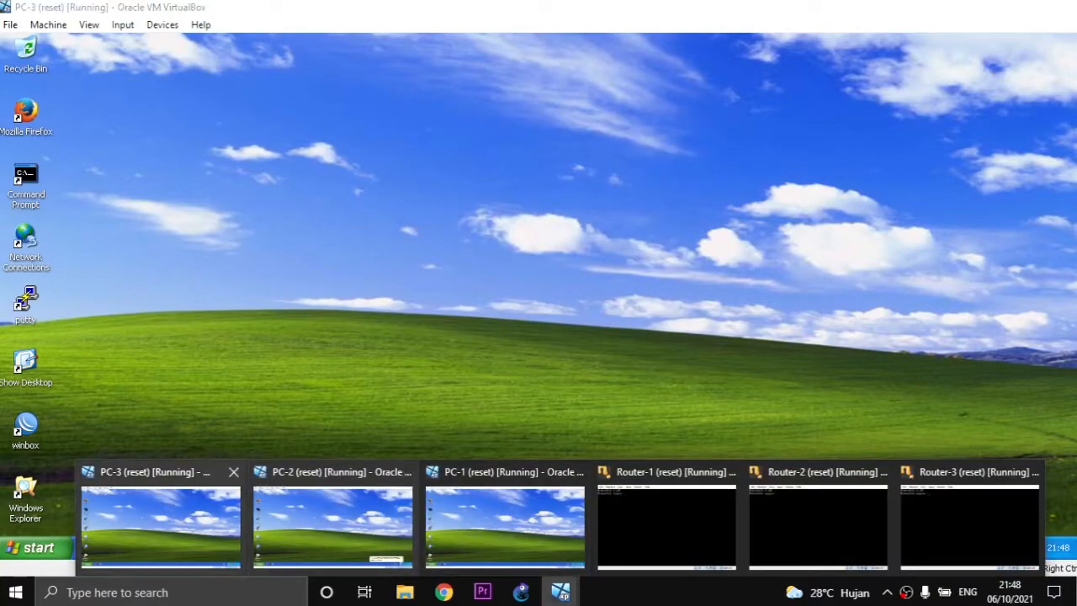
{"action": "left_click", "coordinate": [159, 518]}
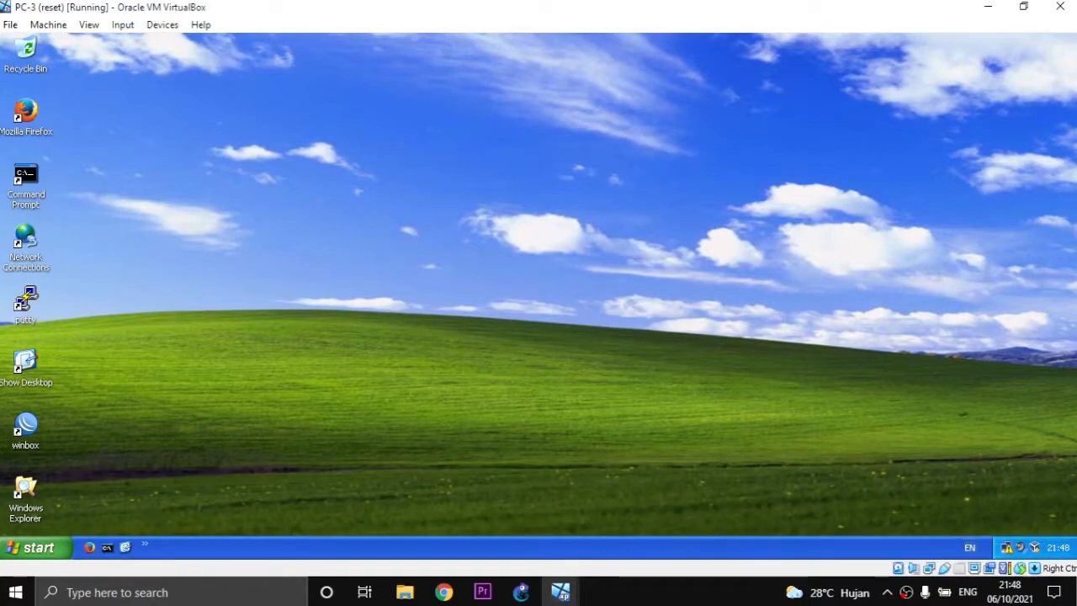
{"action": "left_click", "coordinate": [1006, 548]}
{"action": "left_click", "coordinate": [440, 419]}
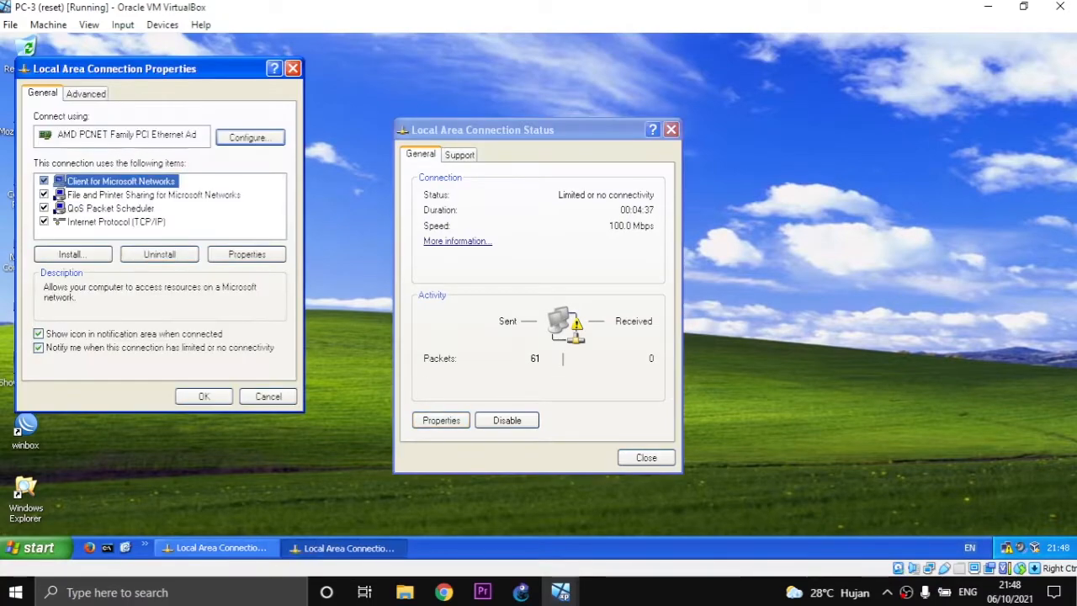
{"action": "double_click", "coordinate": [126, 224]}
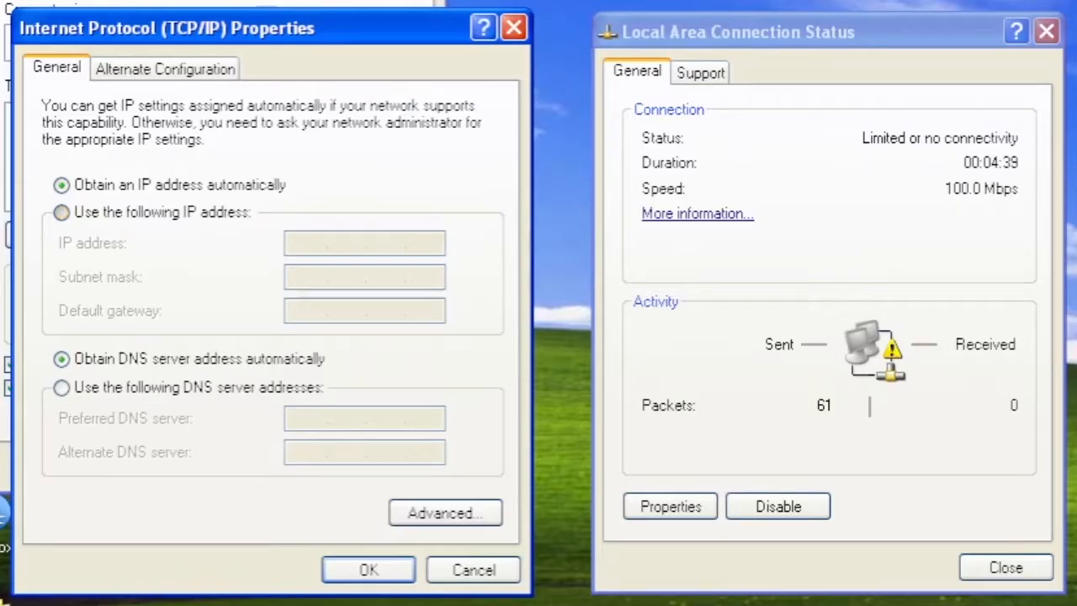
Give PC-3 the static IP address 192.168.3.2 with subnet mask 255.255.255.0 and default gateway 192.168.3.1.
{"action": "left_click", "coordinate": [61, 212]}
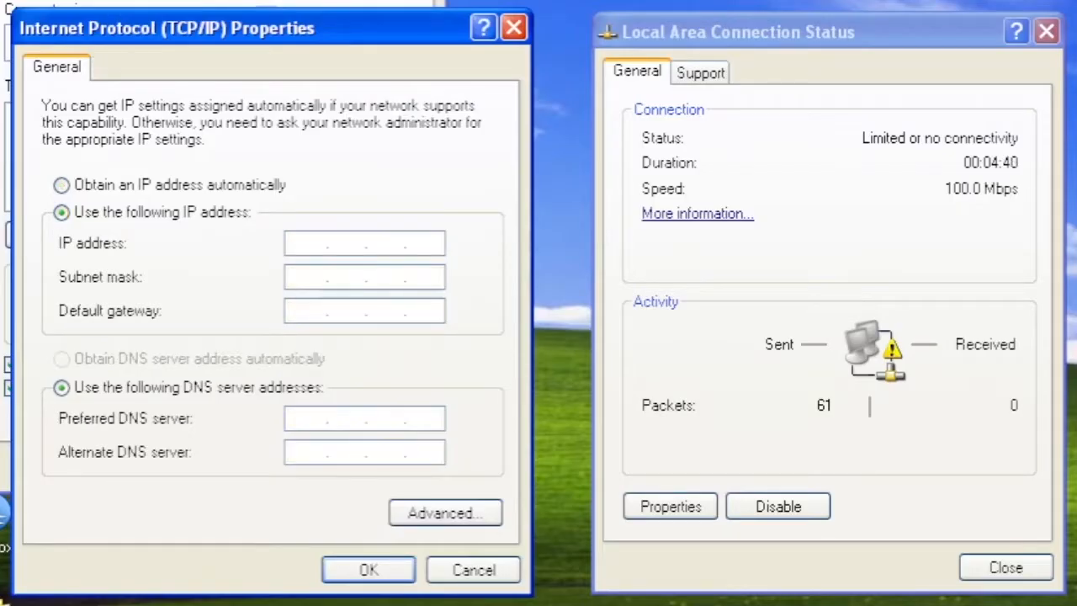
{"action": "type", "text": "192.168."}
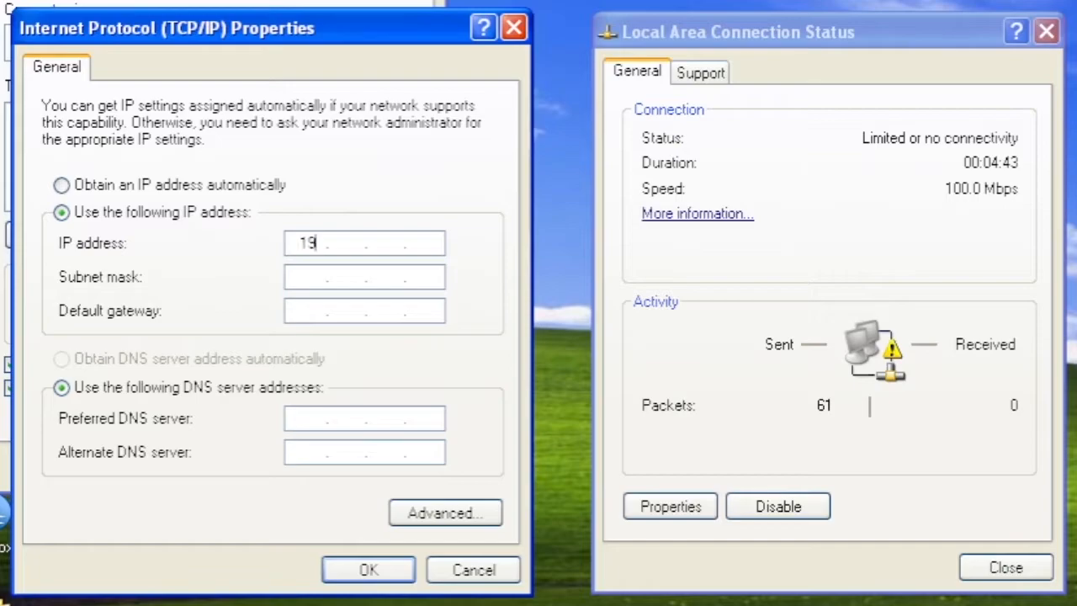
{"action": "type", "text": "3.2"}
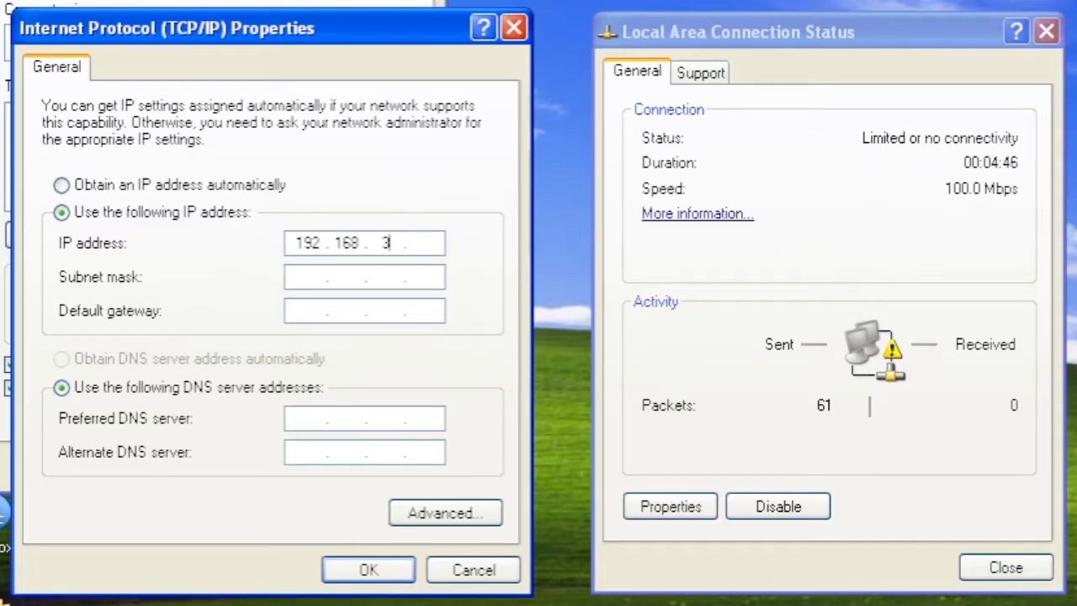
{"action": "key", "text": "Tab"}
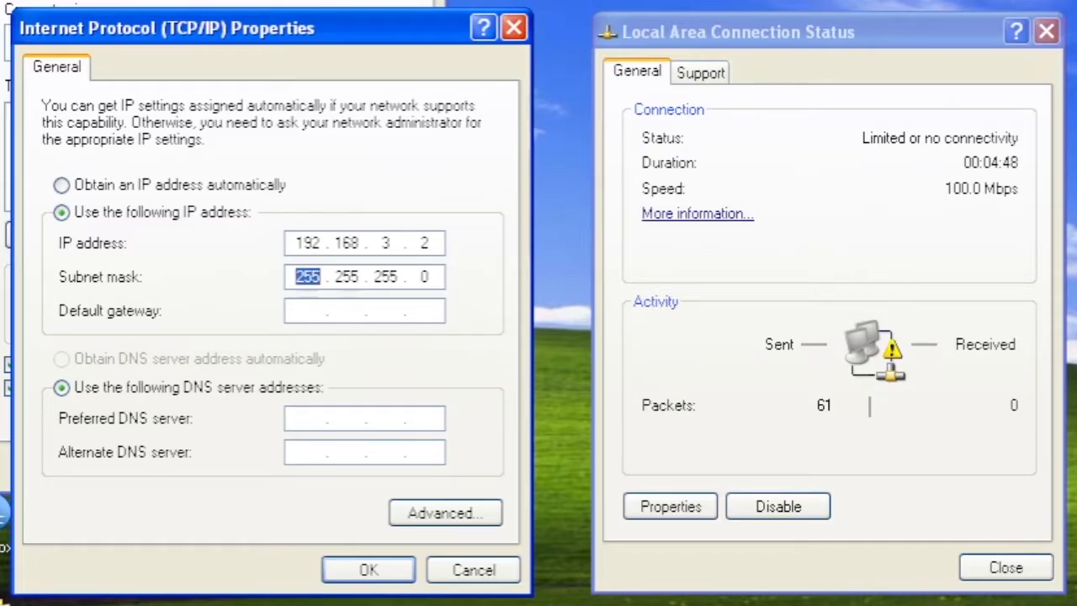
{"action": "key", "text": "Tab"}
{"action": "type", "text": "192."}
{"action": "type", "text": "168."}
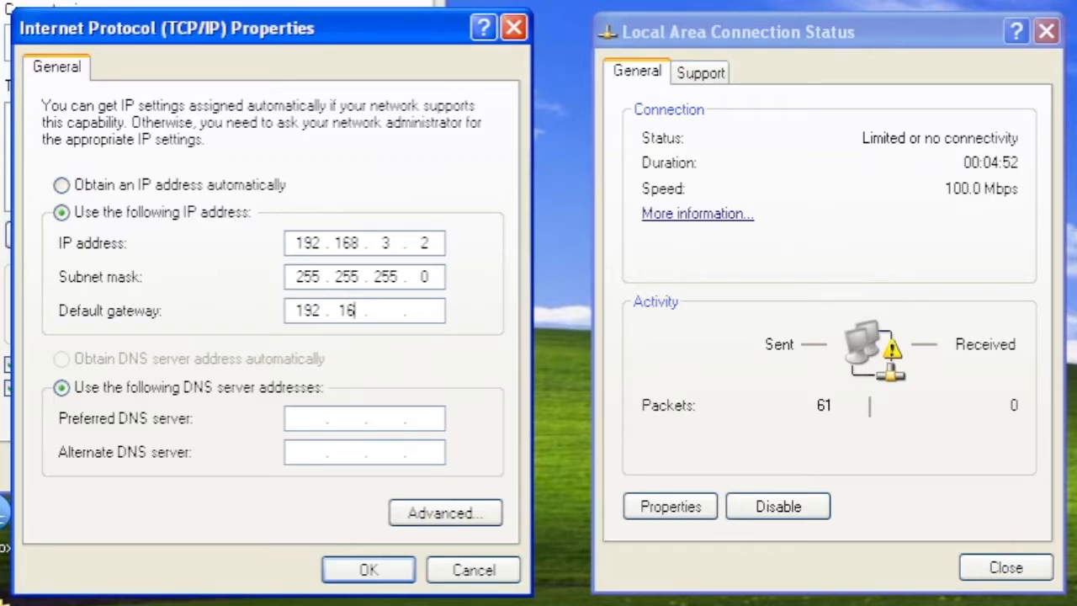
{"action": "type", "text": "3.1"}
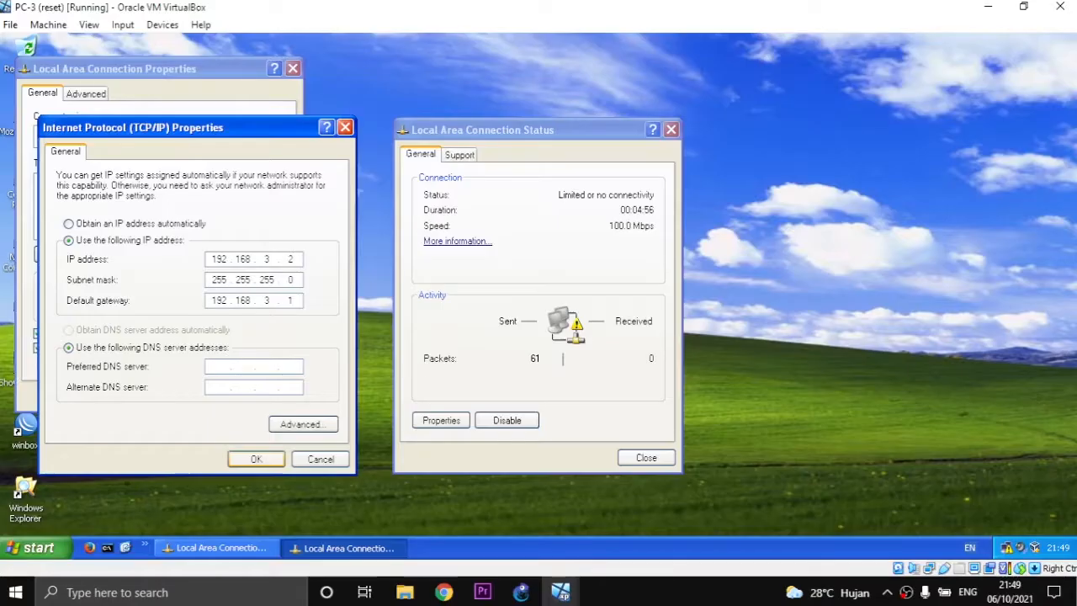
{"action": "key", "text": "Return"}
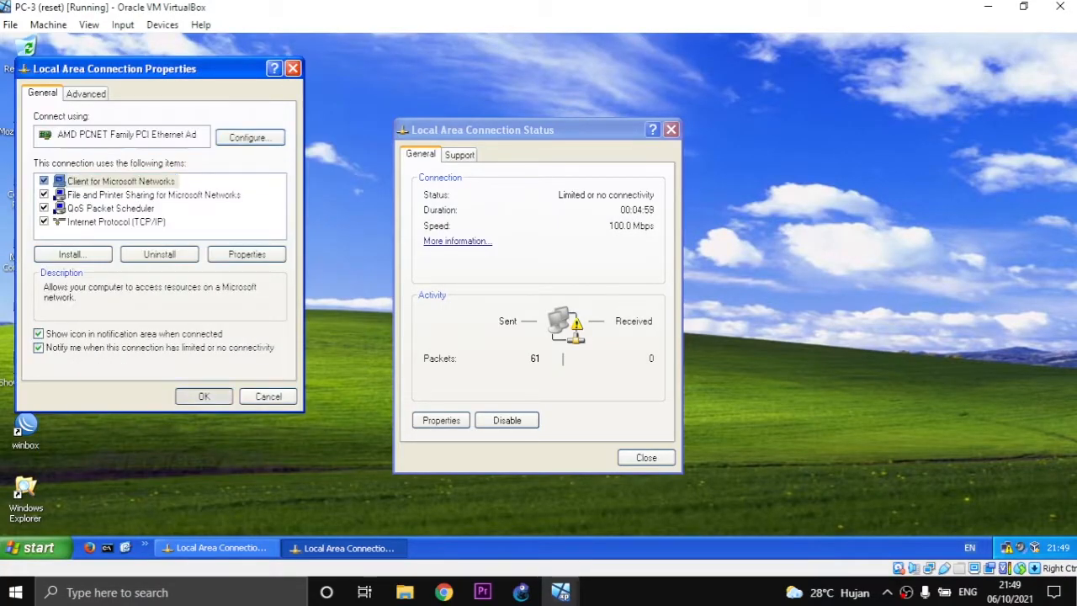
{"action": "key", "text": "Return"}
{"action": "key", "text": "Escape"}
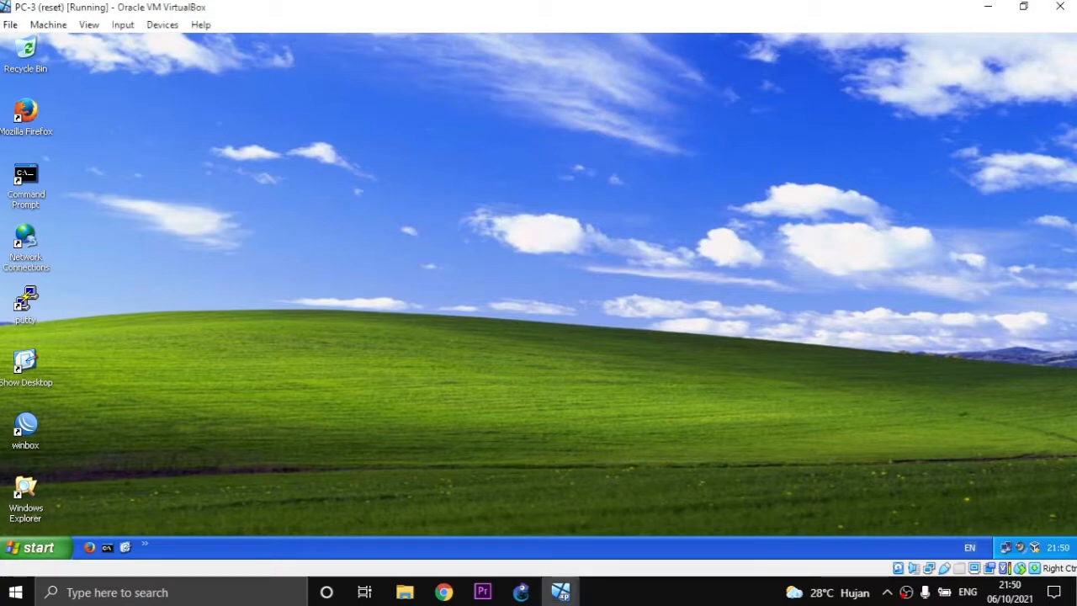
Switch to the PC-1 virtual machine and connect WinBox to the discovered MikroTik router 08:00:27:D9:2F:F3 as admin.
{"action": "mouse_move", "coordinate": [560, 591]}
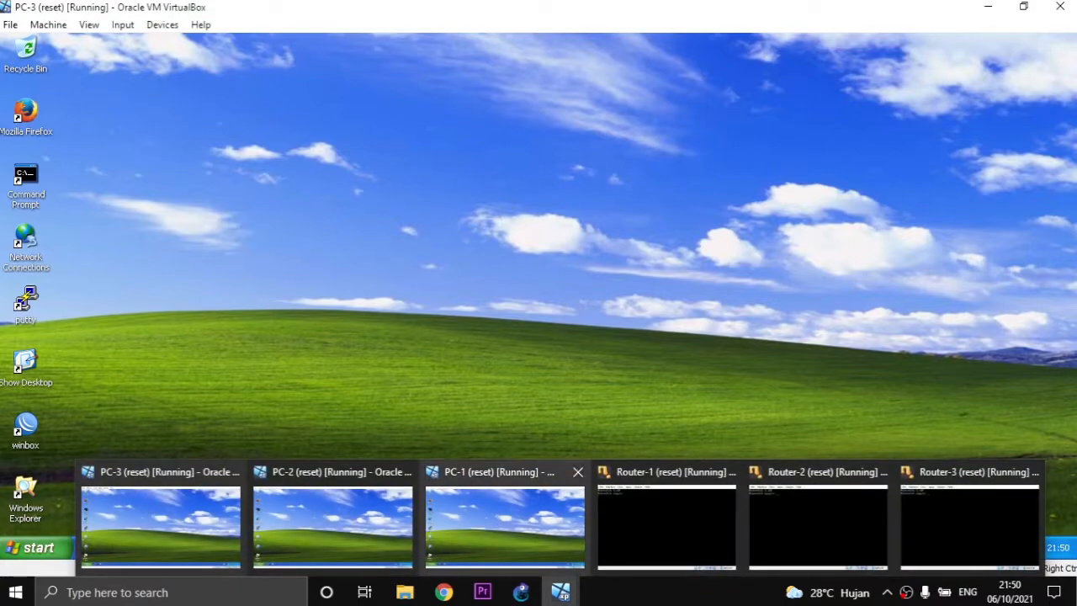
{"action": "left_click", "coordinate": [505, 523]}
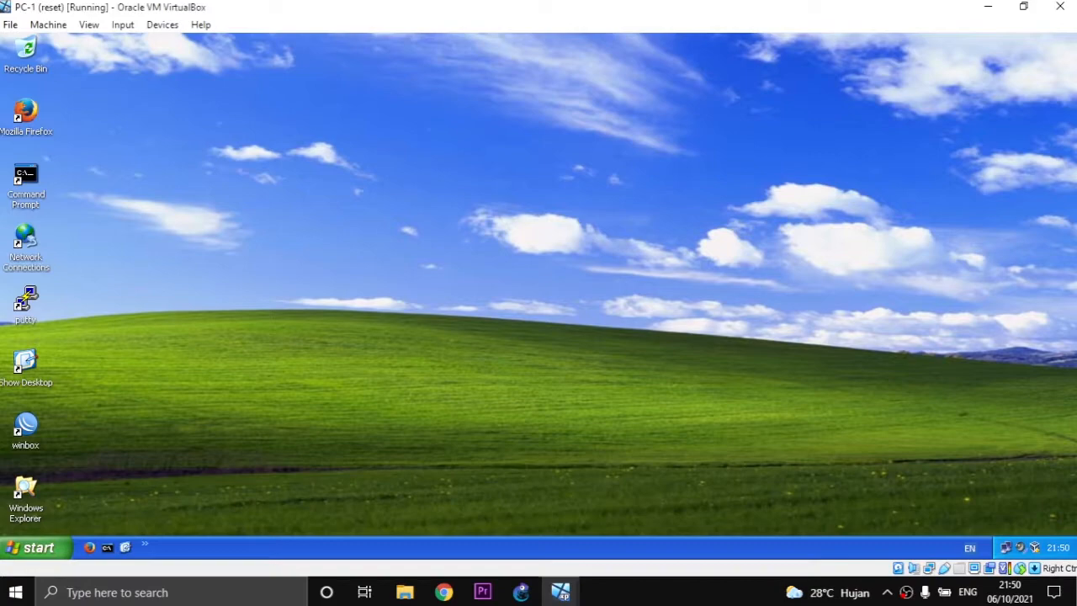
{"action": "double_click", "coordinate": [26, 426]}
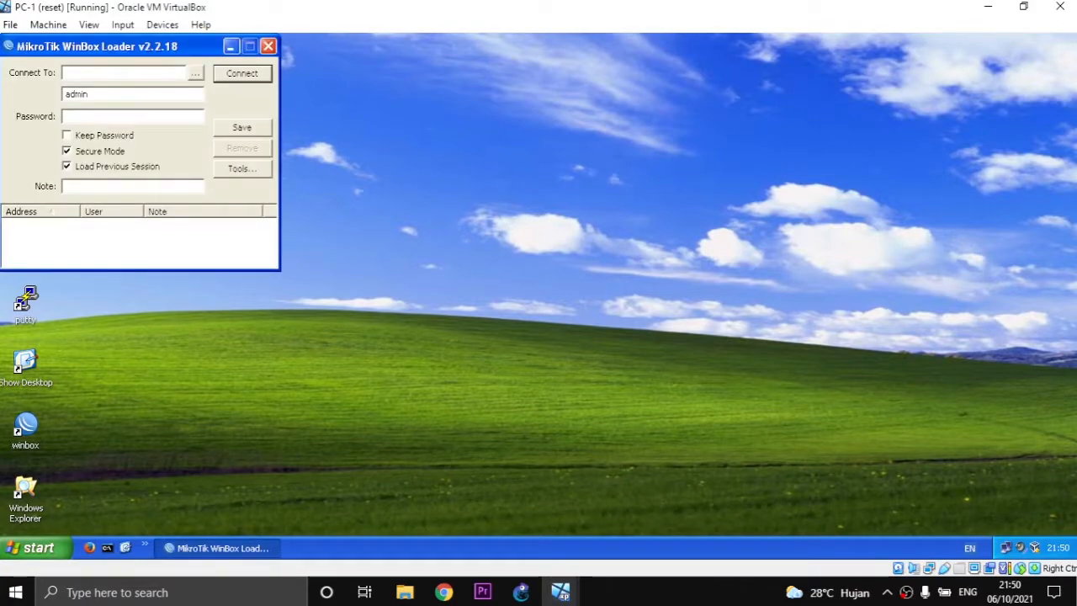
{"action": "left_click", "coordinate": [195, 73]}
{"action": "left_click", "coordinate": [105, 106]}
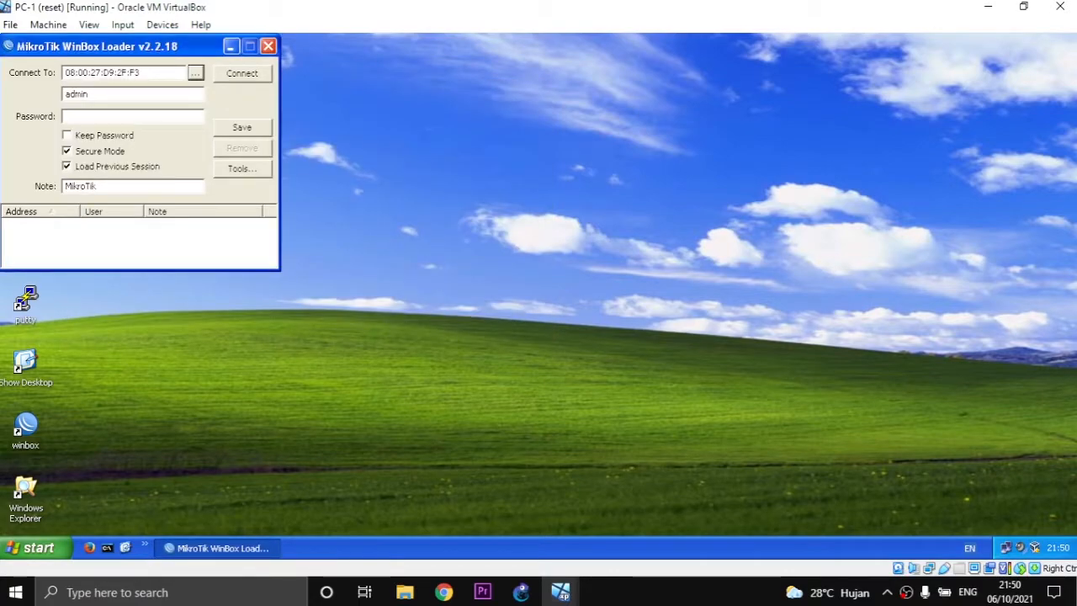
{"action": "left_click", "coordinate": [242, 73]}
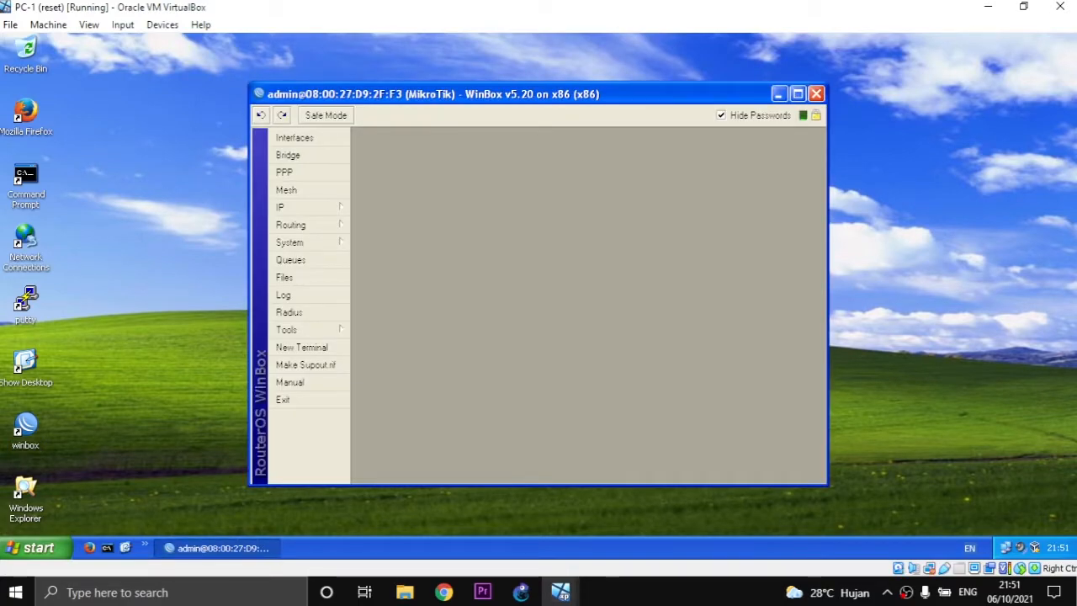
Add the IP address 192.168.1.1/24 on interface ether1 to the router's address list.
{"action": "left_click", "coordinate": [286, 207]}
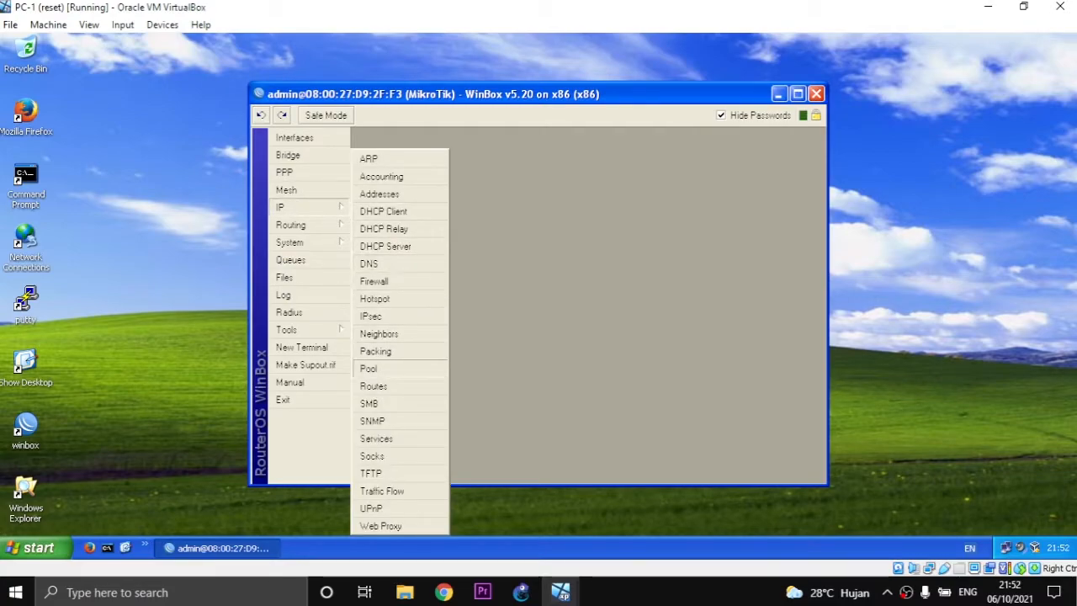
{"action": "left_click", "coordinate": [380, 194]}
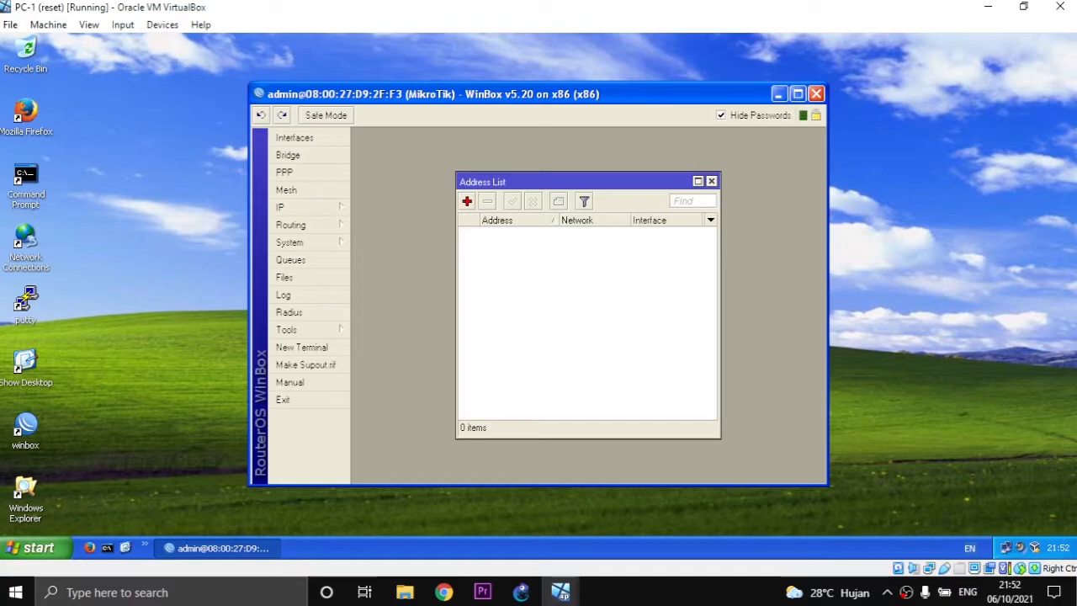
{"action": "left_click", "coordinate": [467, 201]}
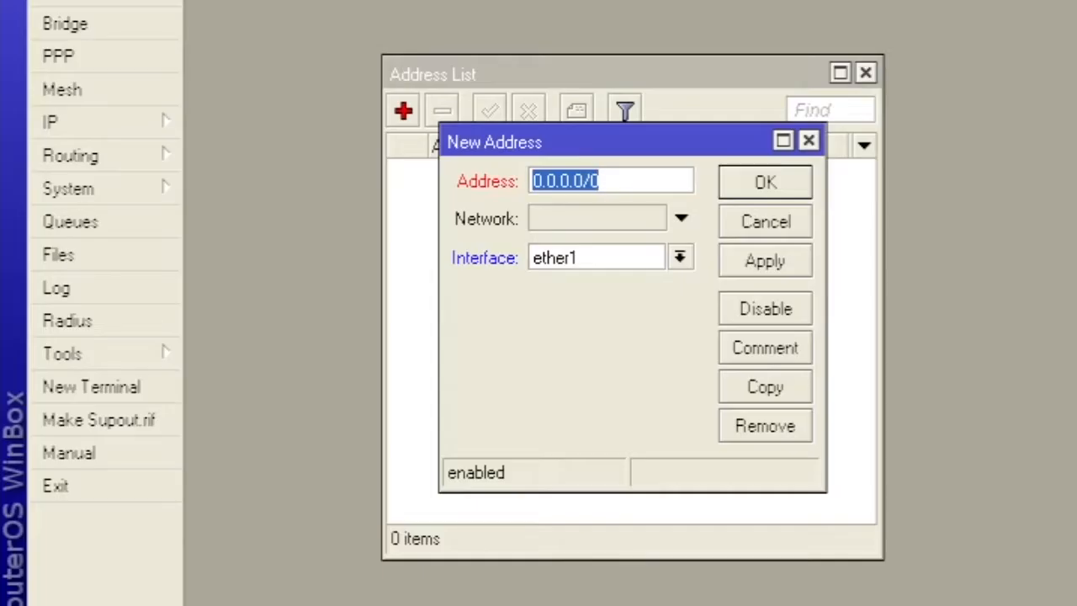
{"action": "type", "text": "192"}
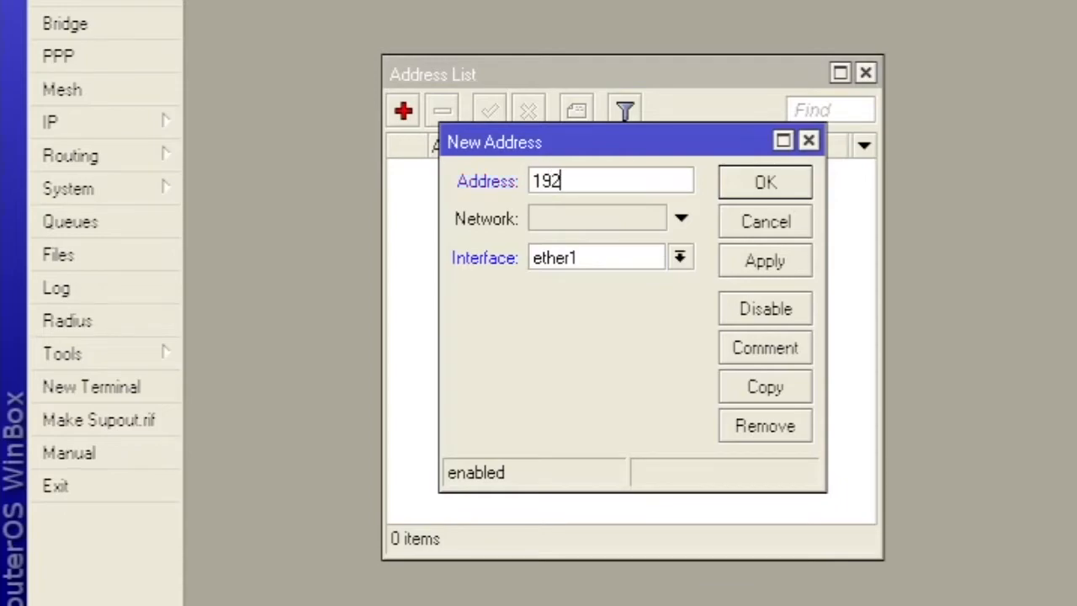
{"action": "type", "text": ".168.1.1/24"}
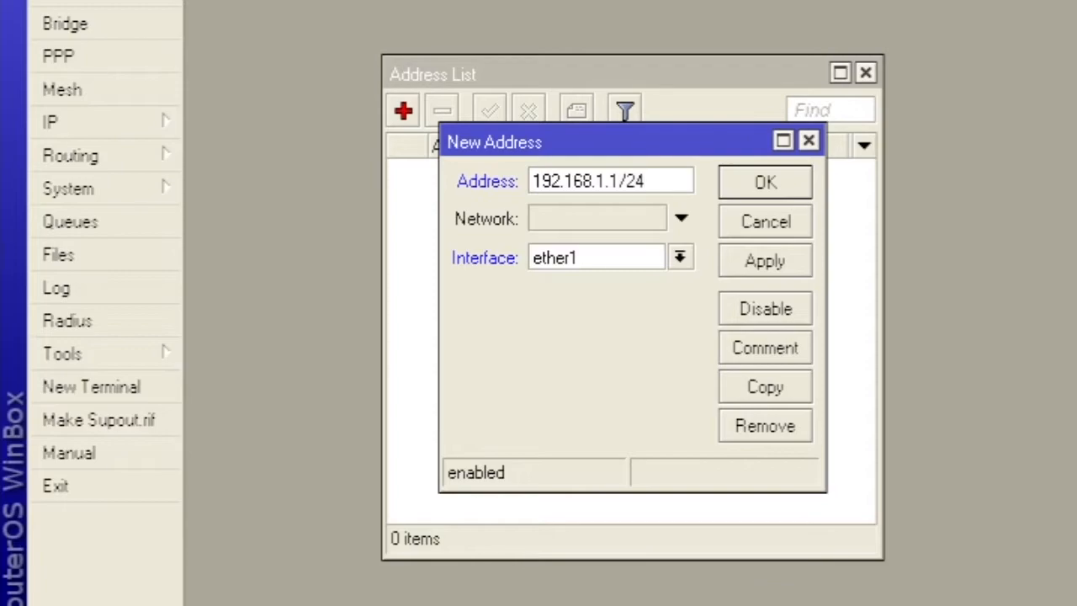
{"action": "key", "text": "Return"}
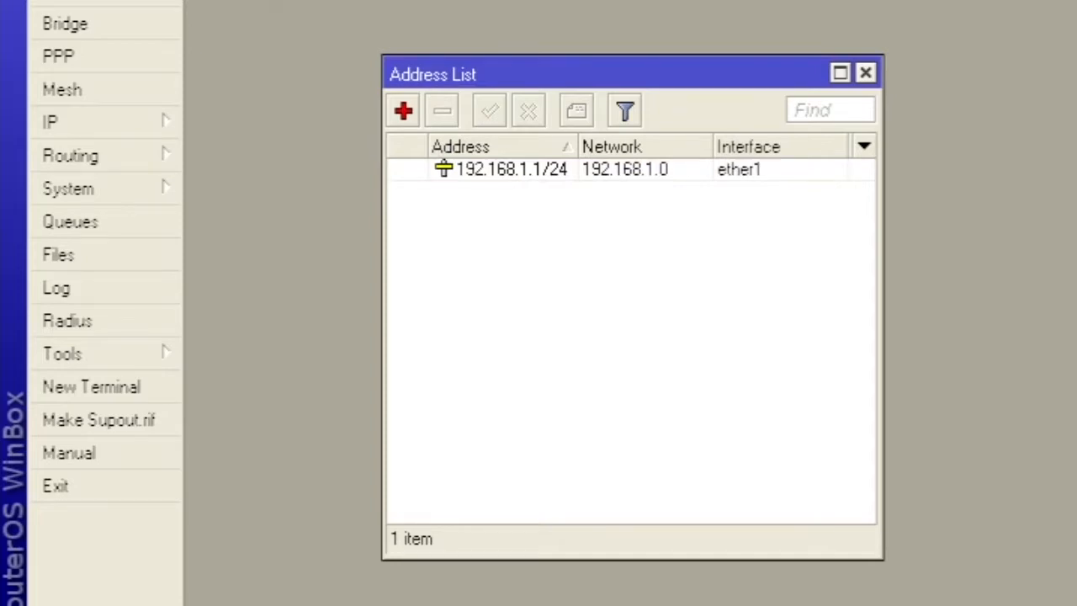
Add the IP address 12.12.12.1/24 on interface ether2 to the router's address list.
{"action": "left_click", "coordinate": [403, 110]}
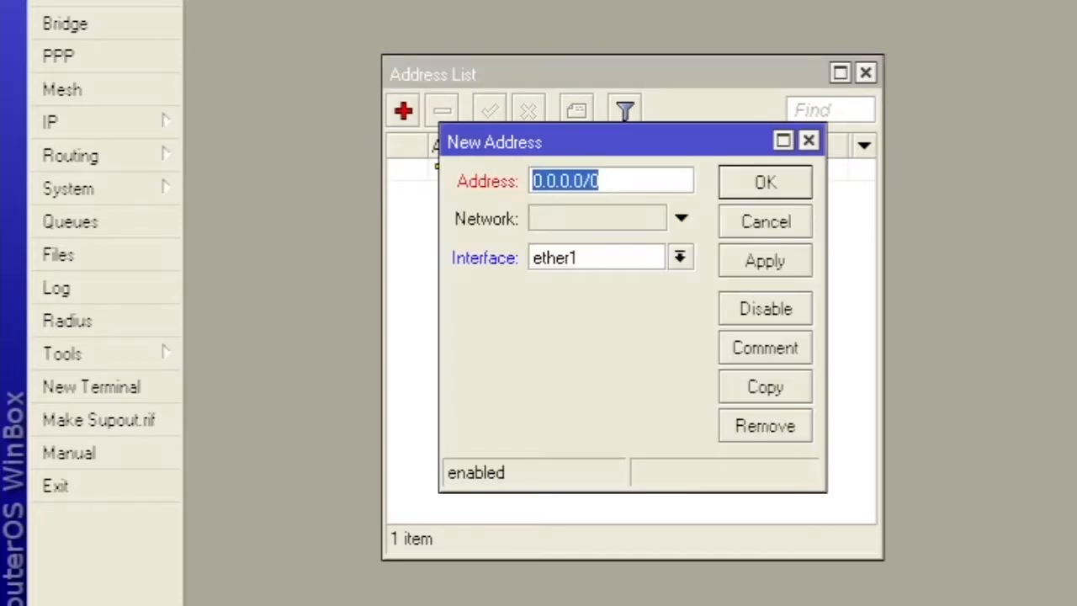
{"action": "type", "text": "12.12.12"}
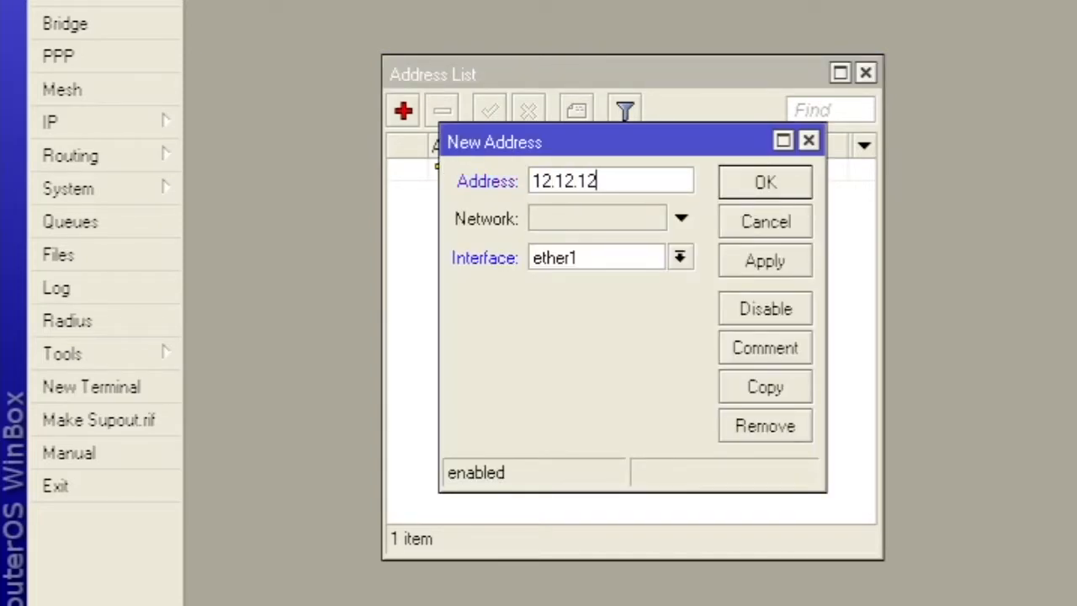
{"action": "type", "text": ".1/24"}
{"action": "left_click", "coordinate": [681, 258]}
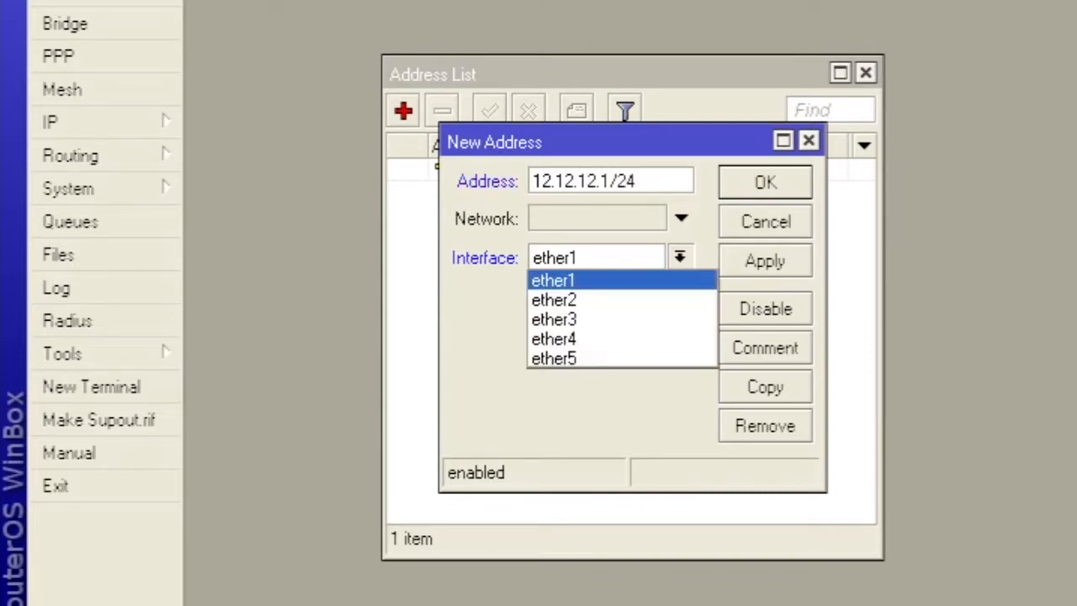
{"action": "key", "text": "Down"}
{"action": "key", "text": "Return"}
{"action": "key", "text": "Return"}
Add the IP address 13.13.13.1/24 on interface ether3 to the router's address list.
{"action": "left_click", "coordinate": [403, 110]}
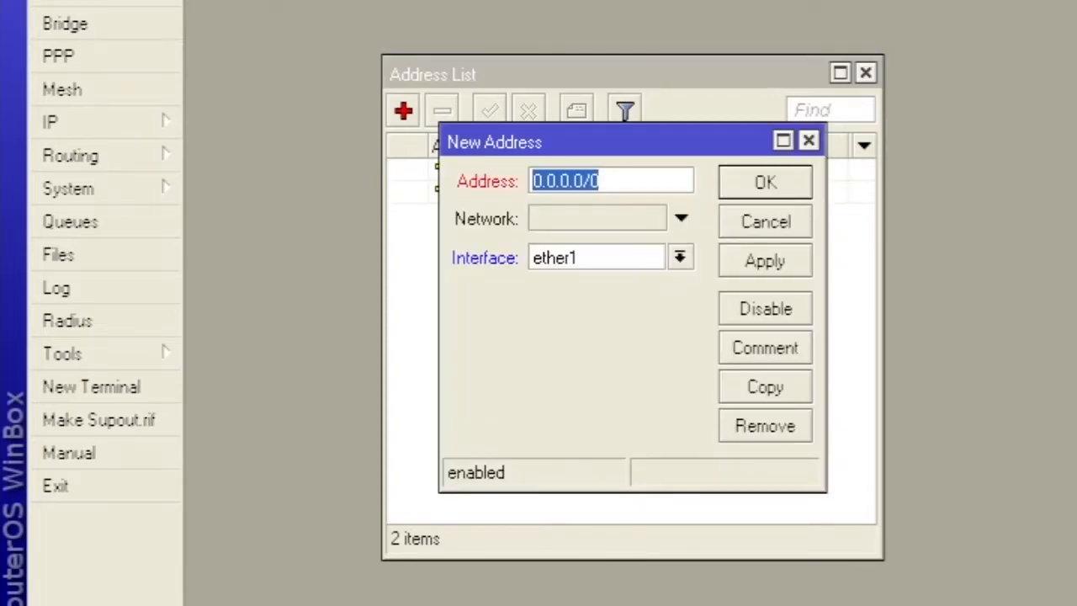
{"action": "type", "text": "13.13.13.1"}
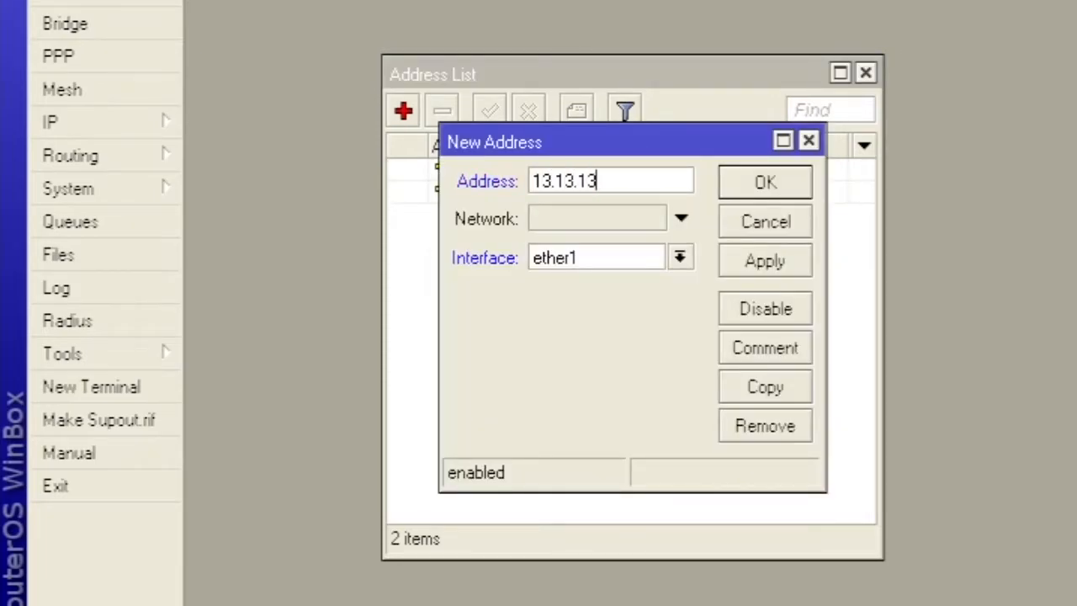
{"action": "type", "text": "/24"}
{"action": "left_click", "coordinate": [680, 257]}
{"action": "left_click", "coordinate": [554, 320]}
{"action": "left_click", "coordinate": [765, 183]}
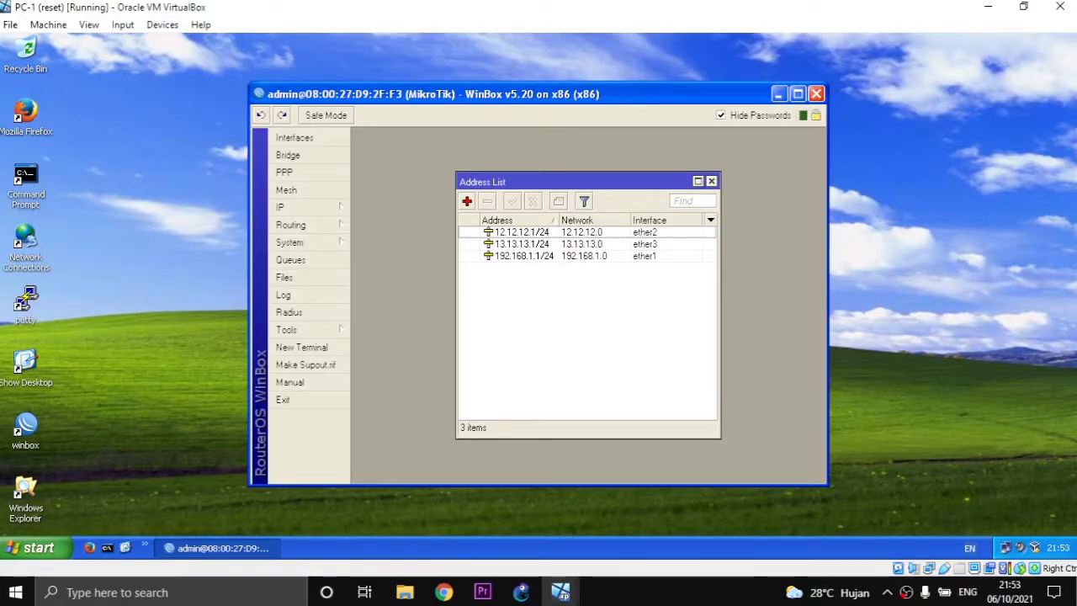
Switch to the PC-2 virtual machine and connect WinBox to the discovered MikroTik router 08:00:27:10:30:97 as admin.
{"action": "mouse_move", "coordinate": [560, 592]}
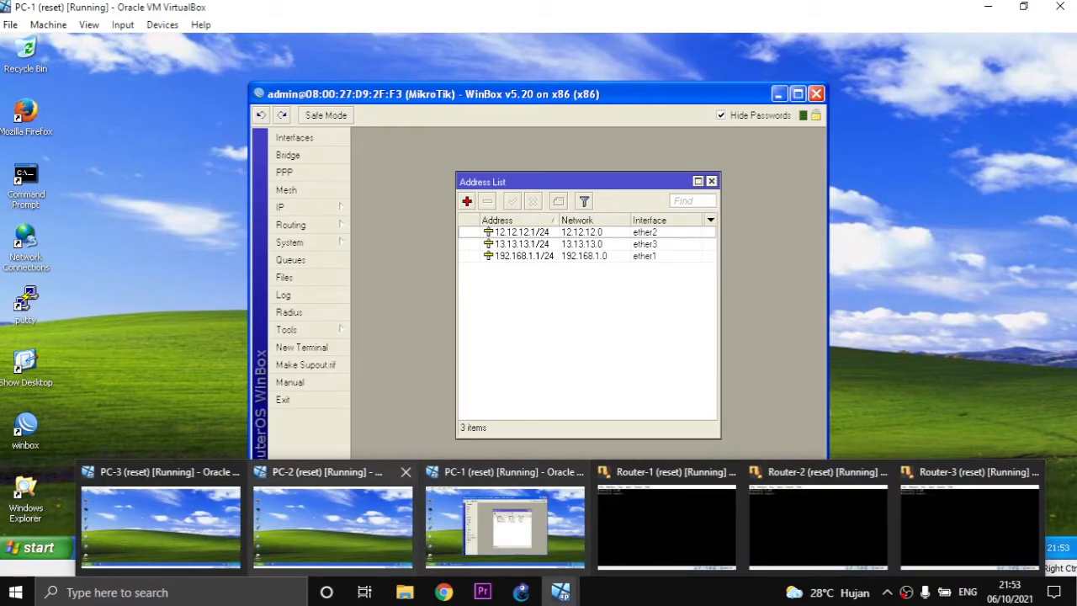
{"action": "left_click", "coordinate": [332, 519]}
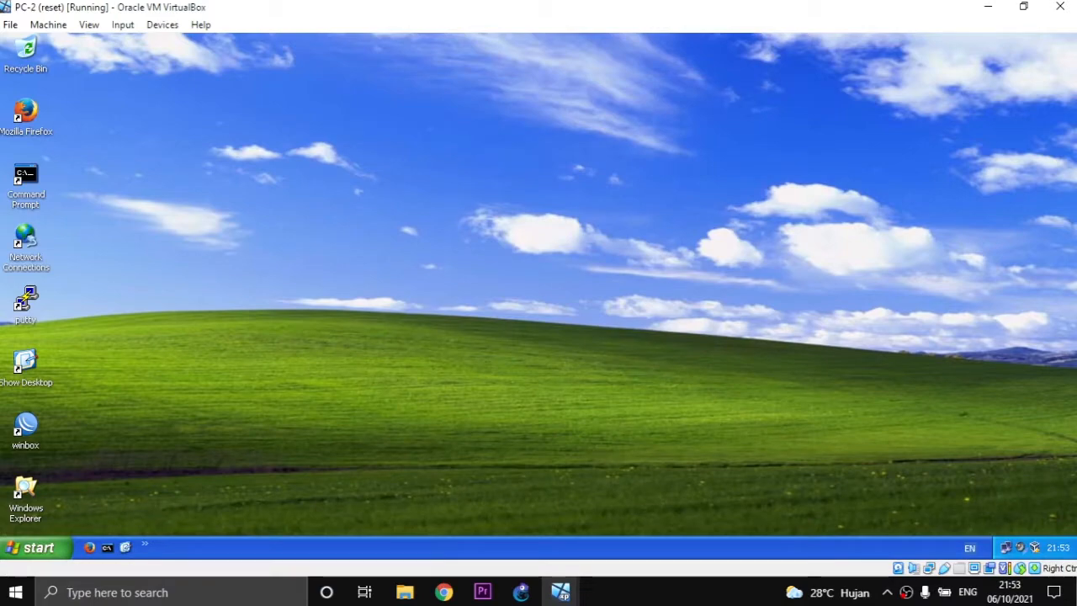
{"action": "double_click", "coordinate": [25, 425]}
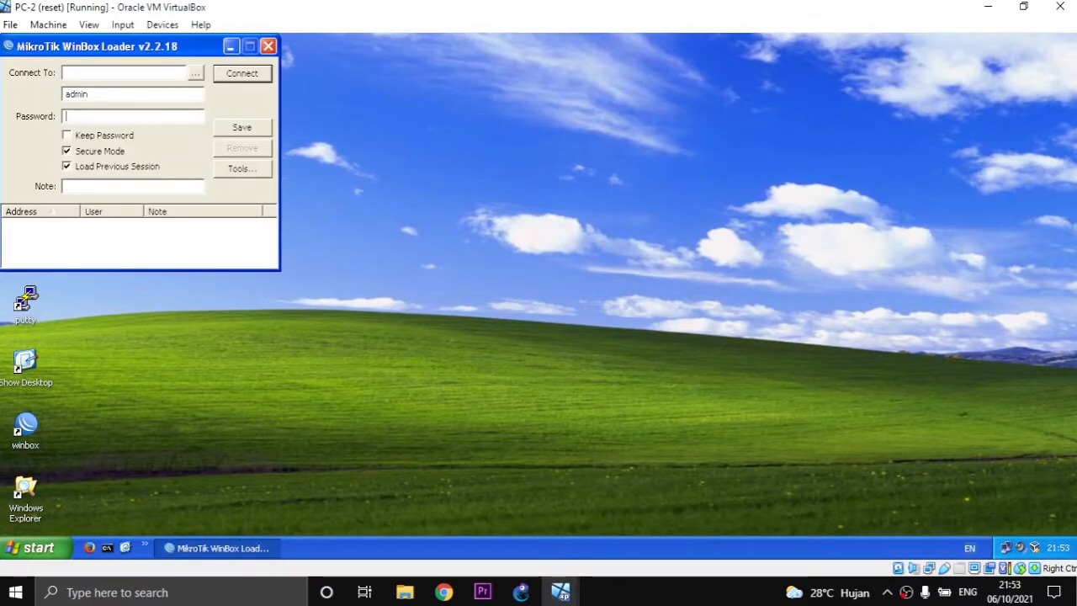
{"action": "left_click", "coordinate": [195, 73]}
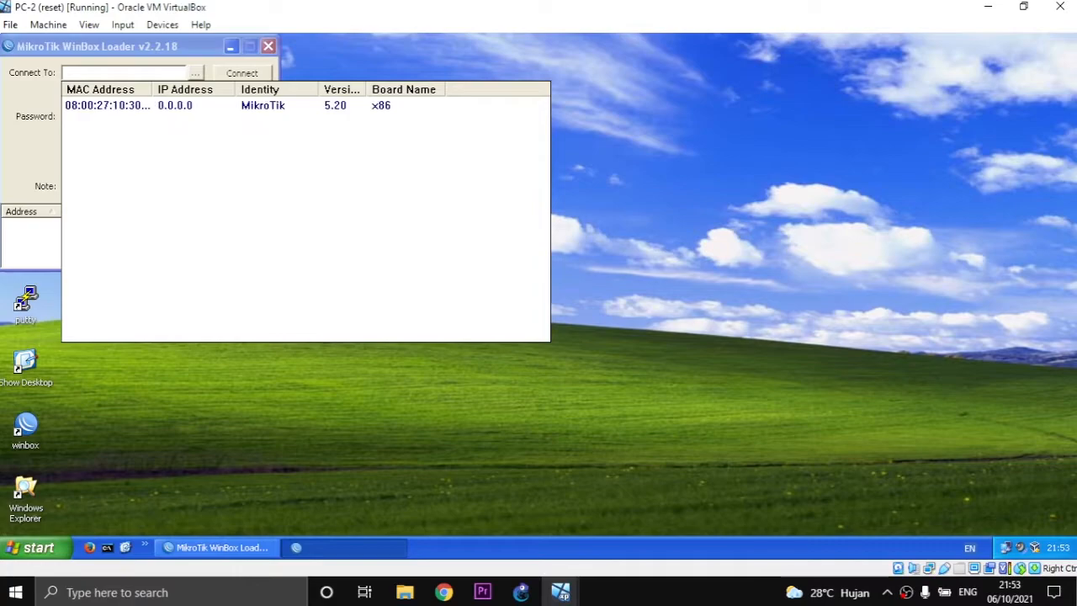
{"action": "left_click", "coordinate": [106, 106]}
{"action": "left_click", "coordinate": [242, 73]}
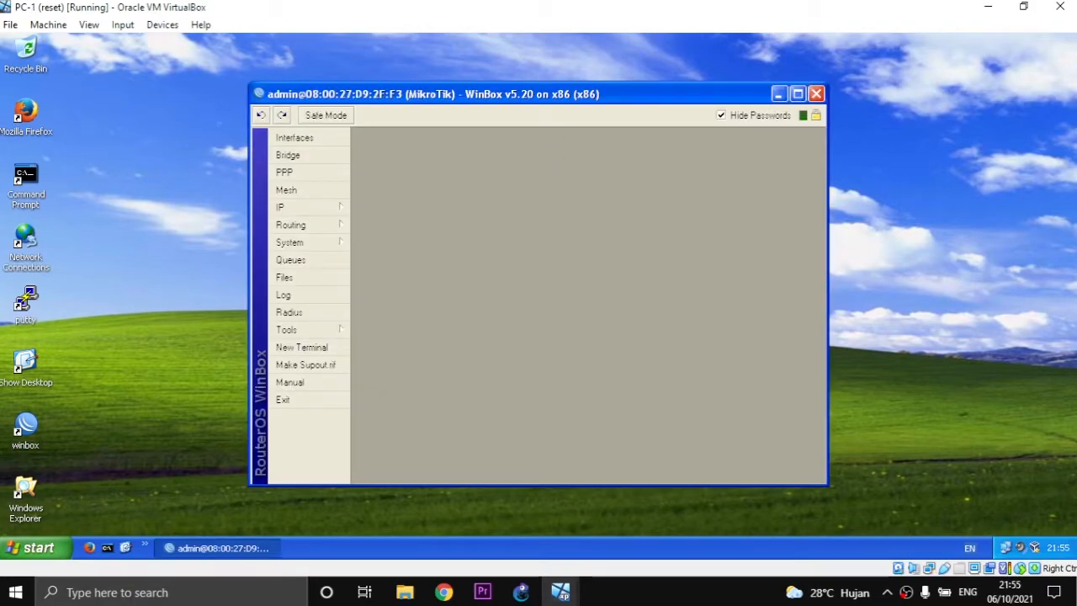
Open the router's IP address list and add 192.168.2.1/24 on interface ether2.
{"action": "left_click", "coordinate": [308, 207]}
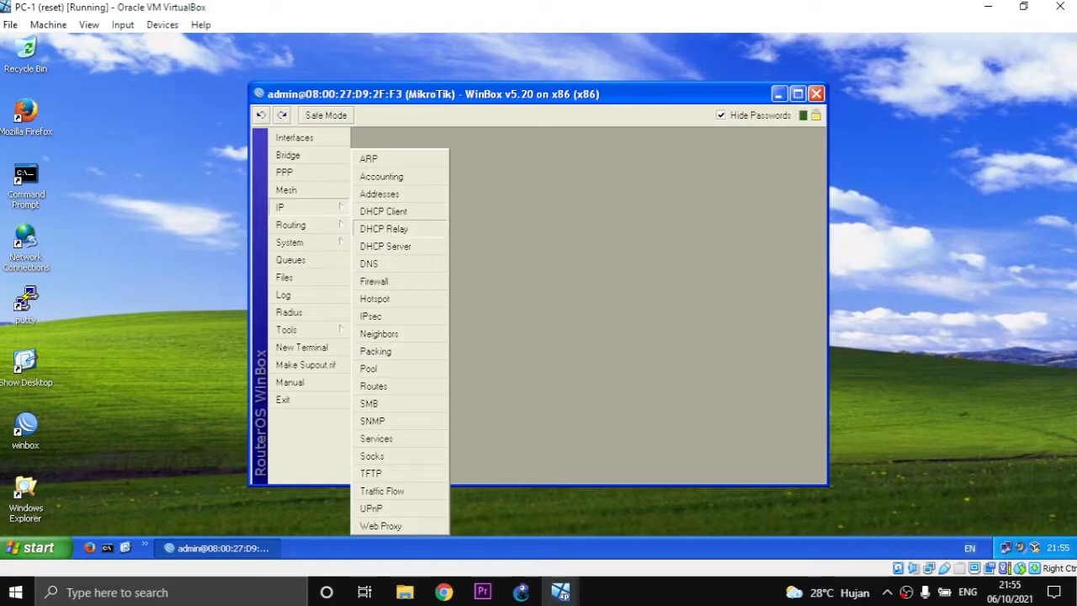
{"action": "left_click", "coordinate": [380, 193]}
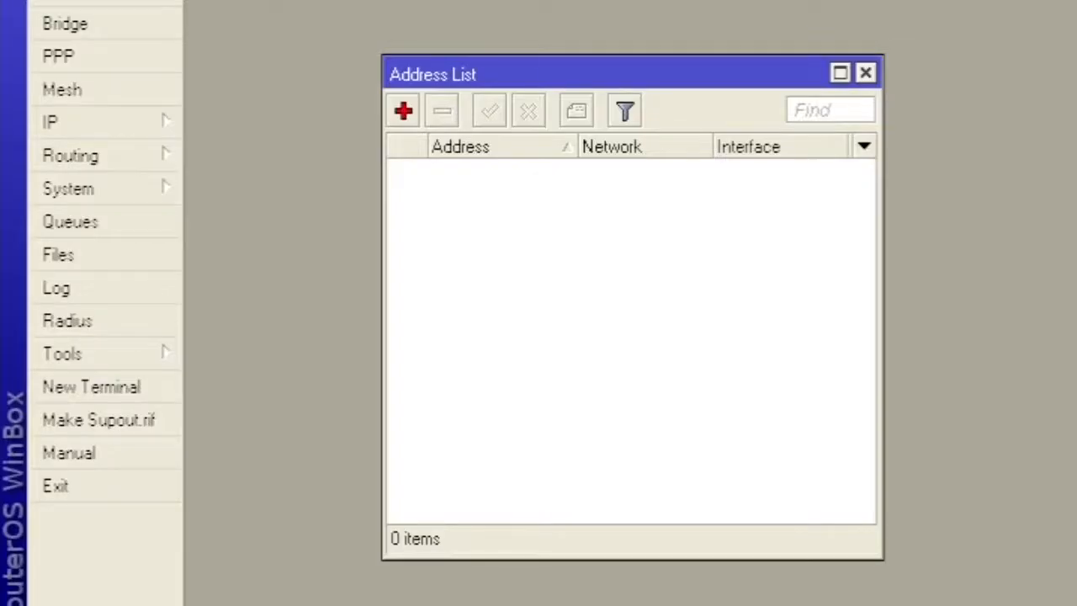
{"action": "left_click", "coordinate": [467, 201]}
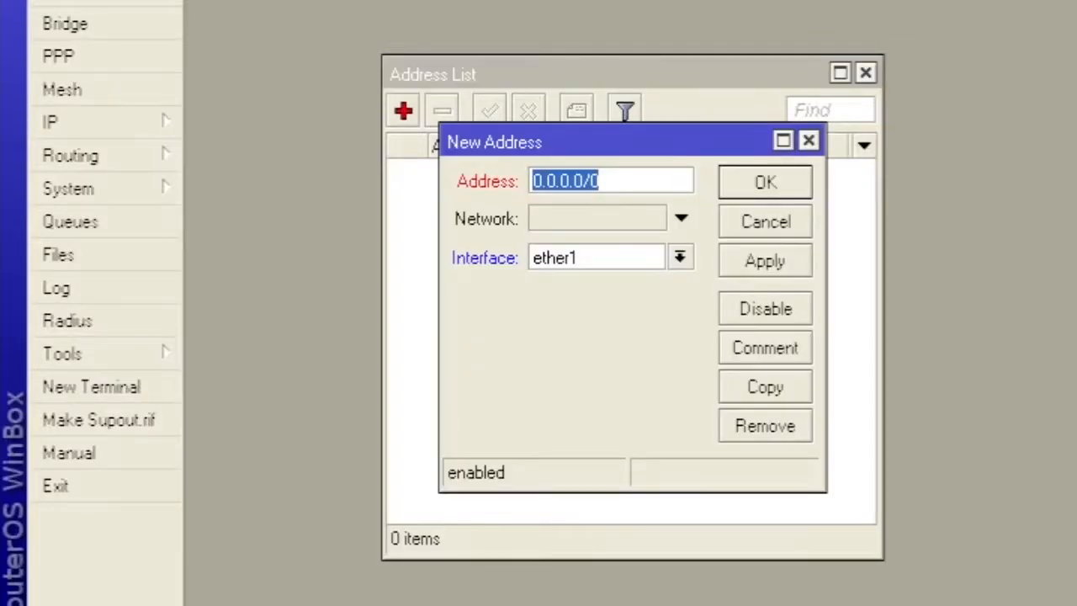
{"action": "type", "text": "192.168."}
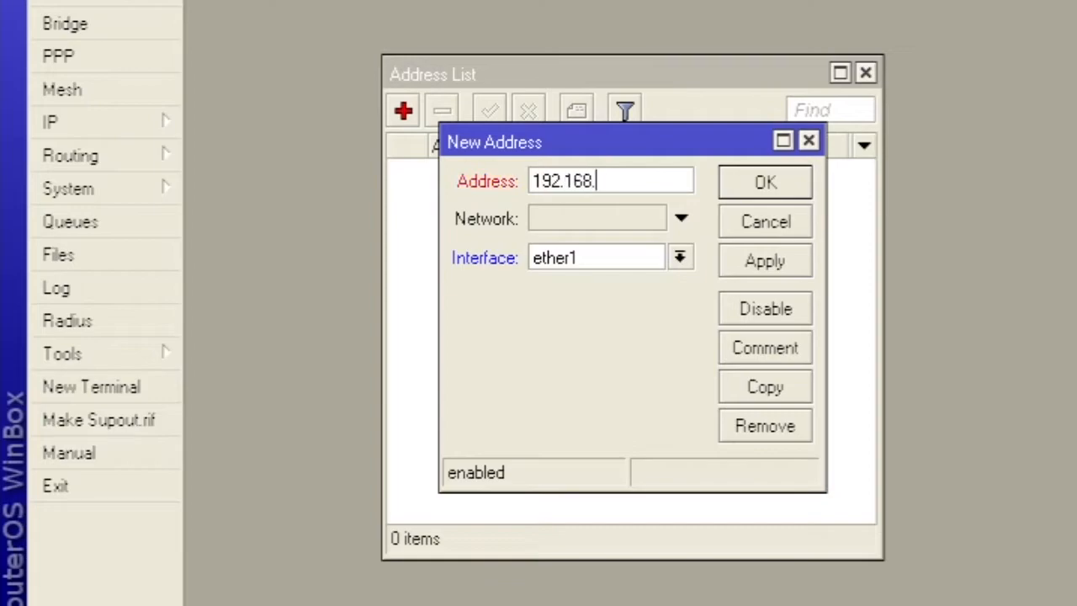
{"action": "type", "text": "2.1/24"}
{"action": "left_click", "coordinate": [681, 258]}
{"action": "key", "text": "Down"}
{"action": "key", "text": "Return"}
{"action": "key", "text": "Return"}
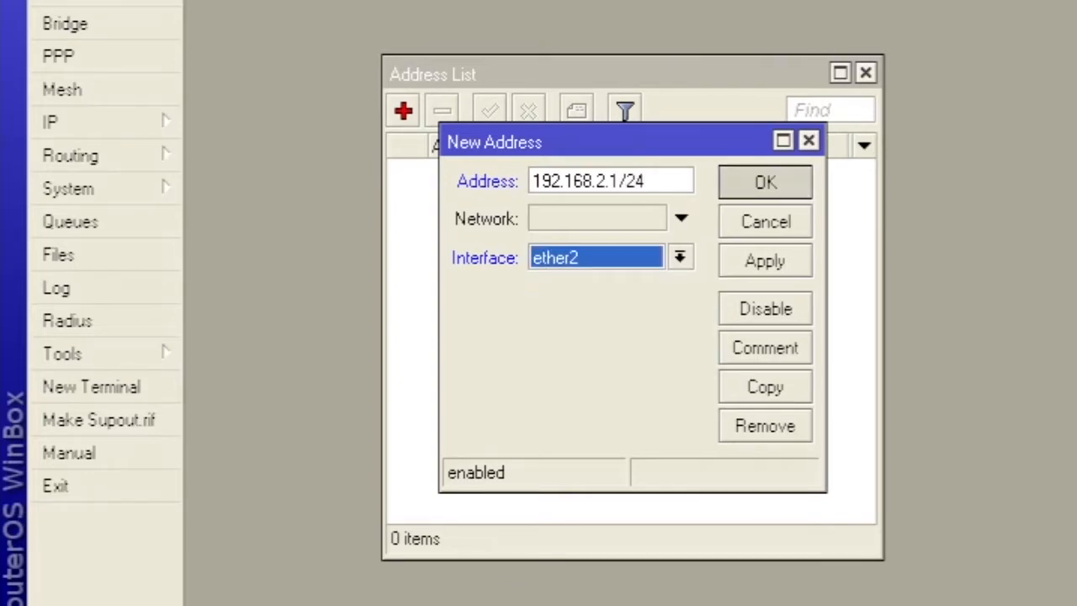
Add the IP address 12.12.12.2/24 on interface ether1 to the router's address list.
{"action": "left_click", "coordinate": [403, 111]}
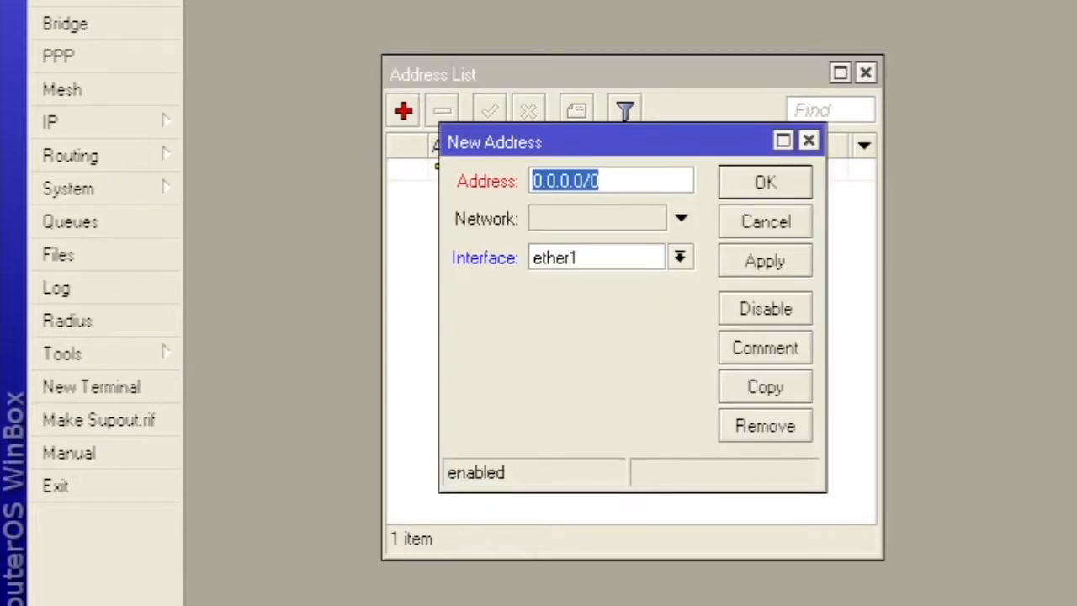
{"action": "type", "text": "12"}
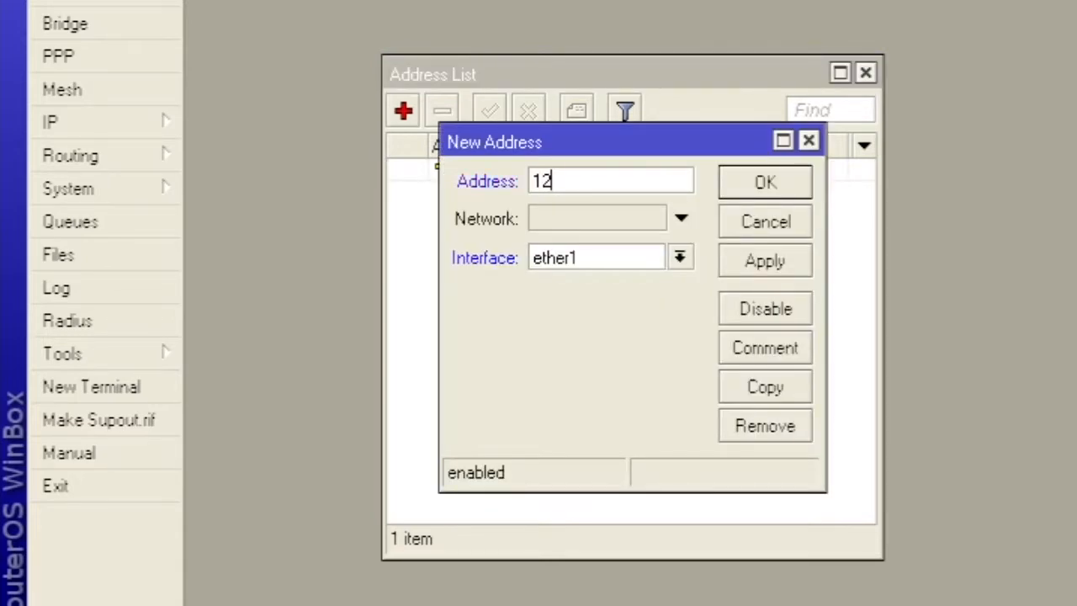
{"action": "type", "text": ".12.12.2/24"}
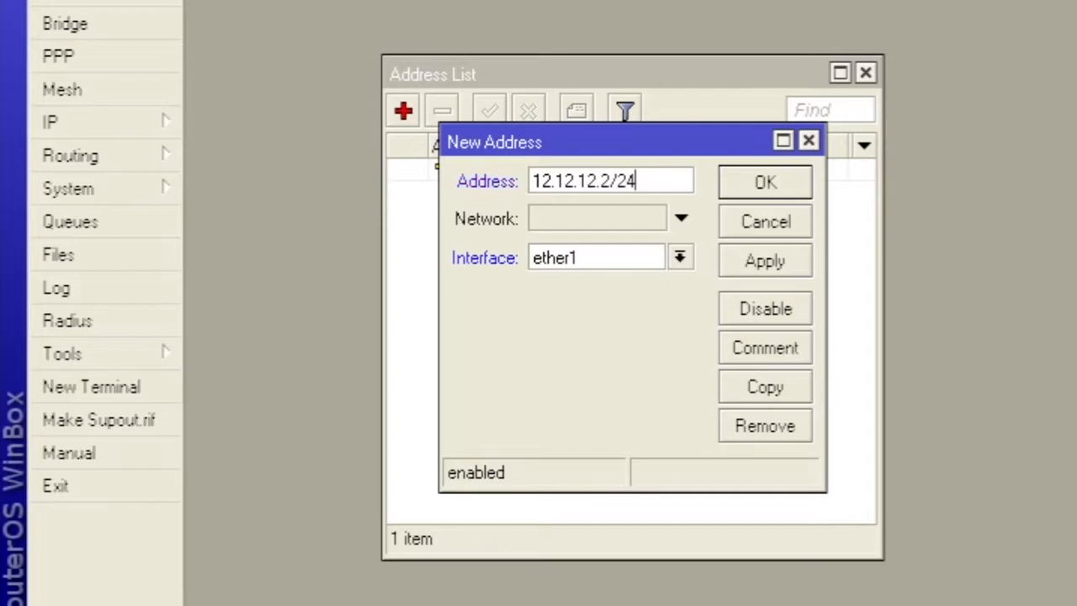
{"action": "key", "text": "Return"}
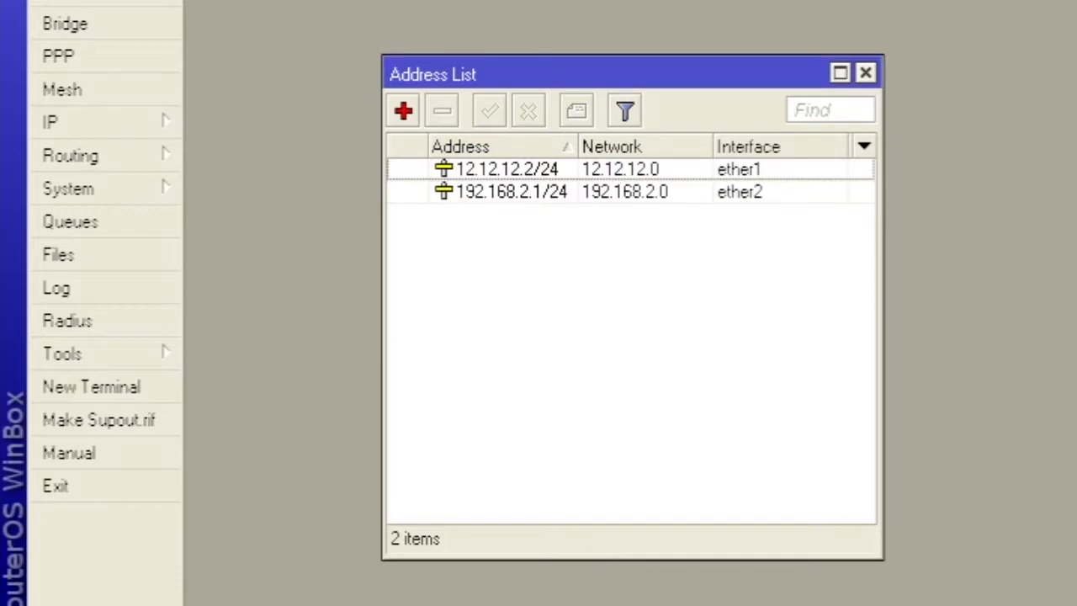
Add the IP address 23.23.23.2/24 on interface ether3 to the router's address list.
{"action": "key", "text": "Insert"}
{"action": "type", "text": "23.23."}
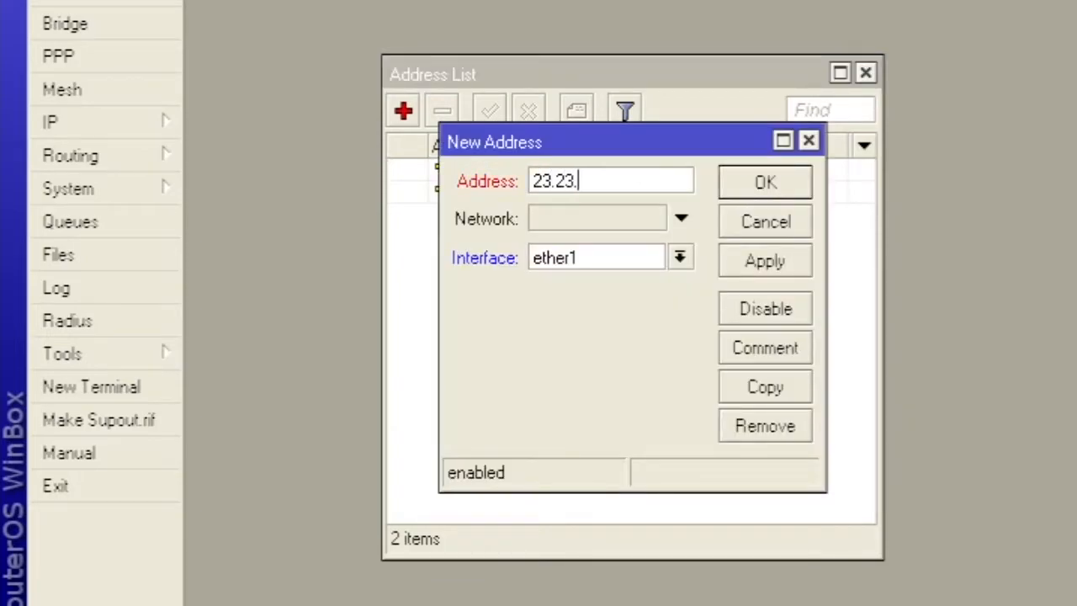
{"action": "type", "text": "23.2/24"}
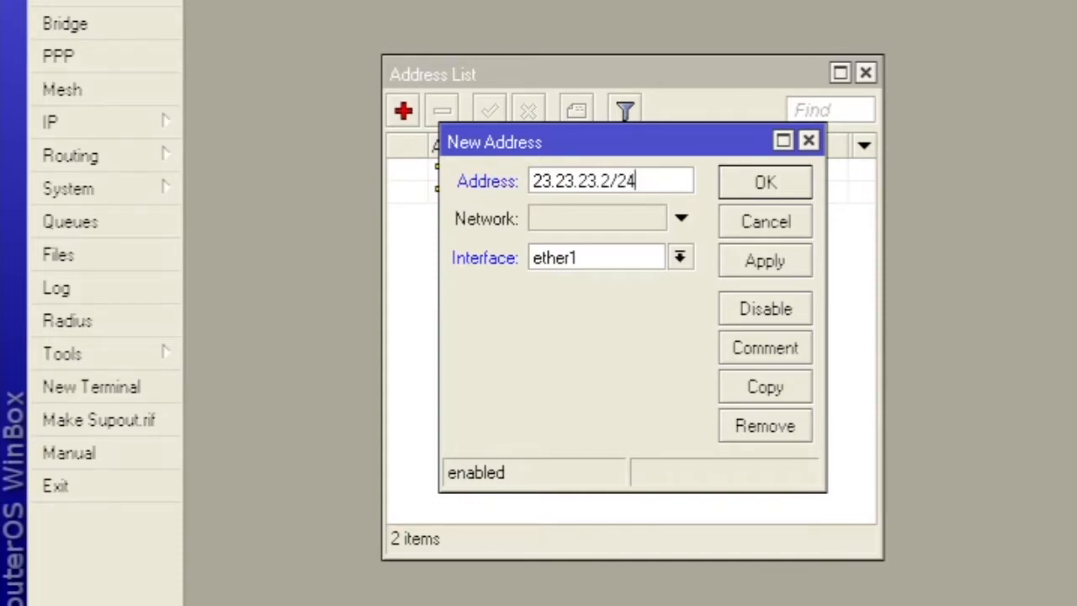
{"action": "left_click", "coordinate": [680, 257]}
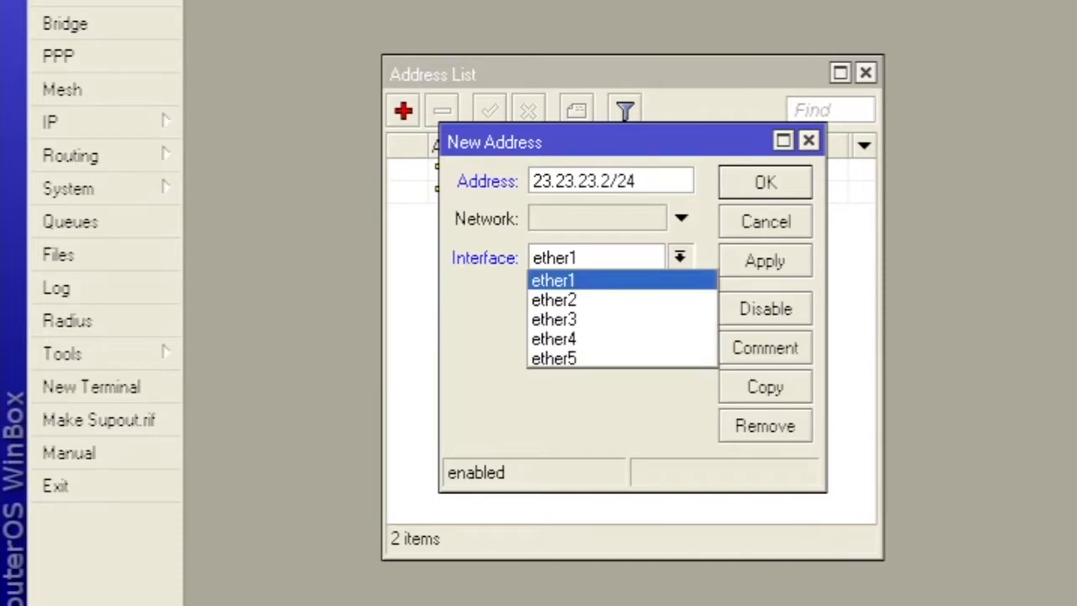
{"action": "left_click", "coordinate": [589, 318]}
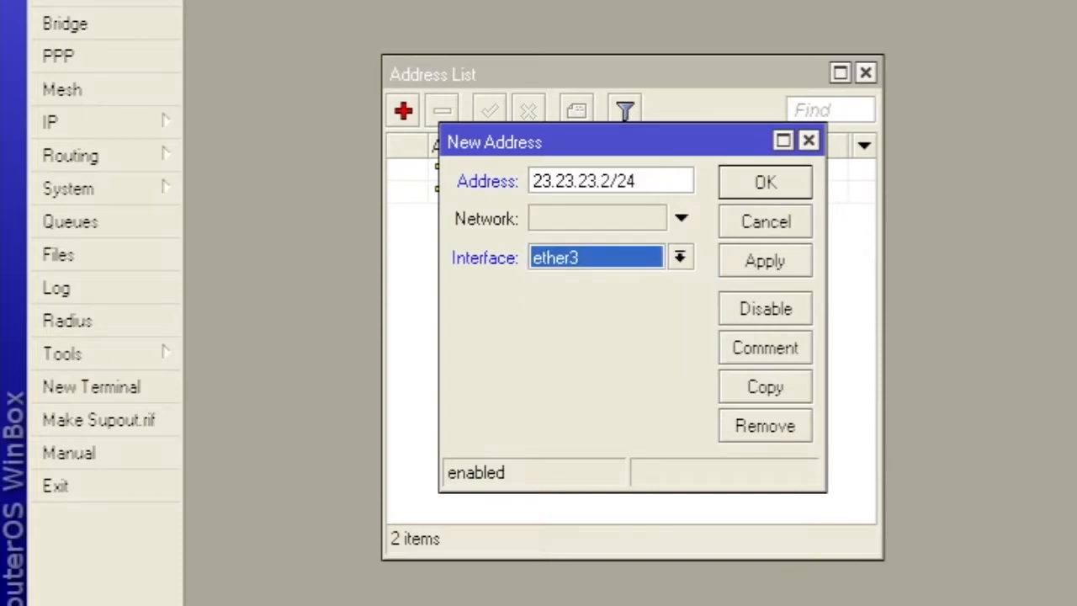
{"action": "left_click", "coordinate": [764, 182]}
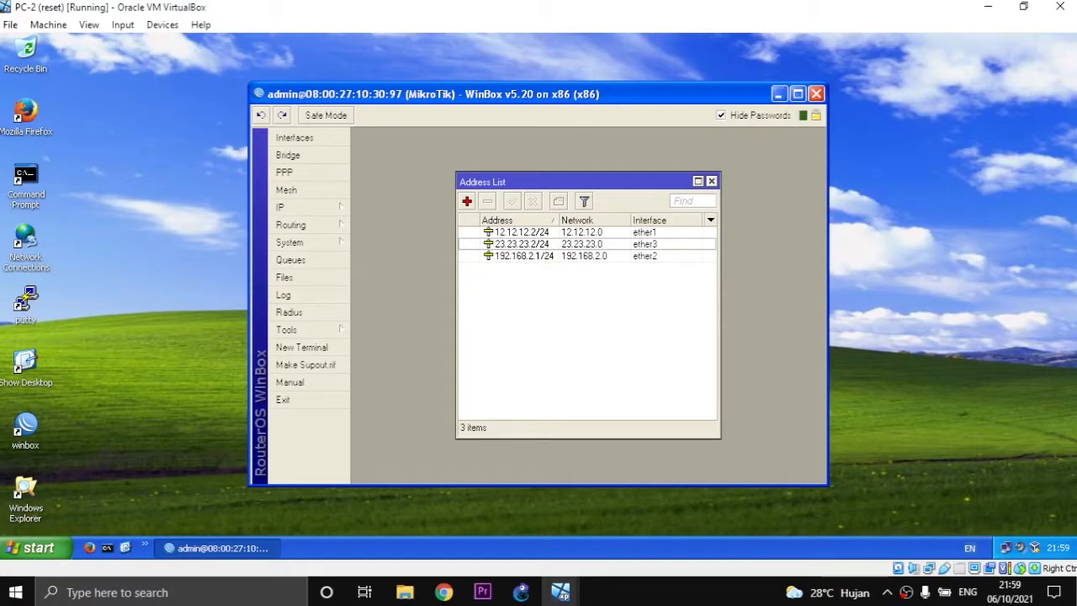
Switch to the PC-3 virtual machine and connect WinBox to the discovered MikroTik router 08:00:27:88:01:DE as admin.
{"action": "mouse_move", "coordinate": [561, 592]}
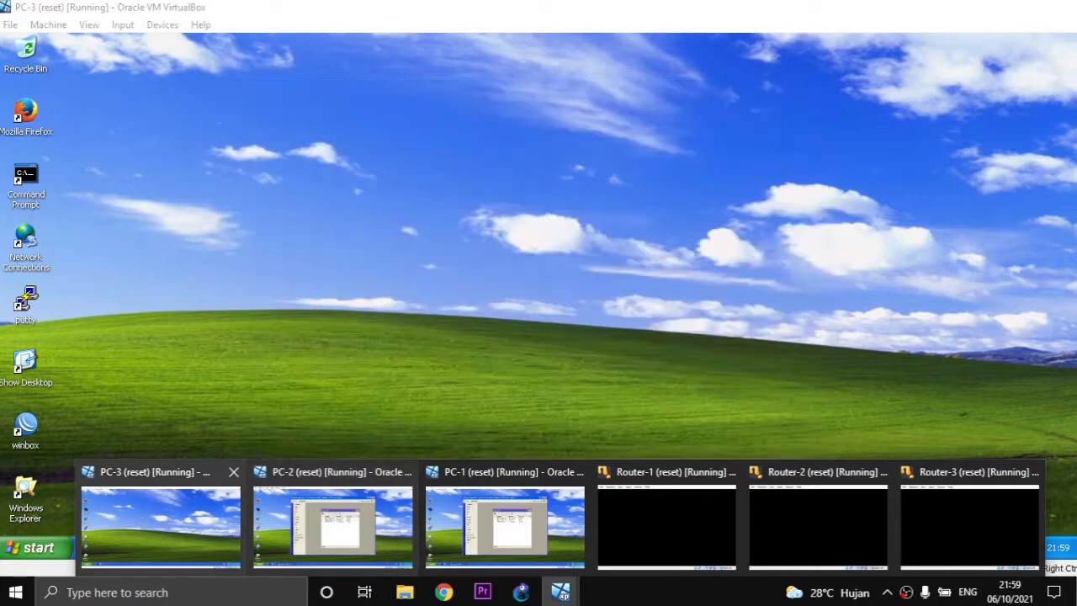
{"action": "left_click", "coordinate": [190, 517]}
{"action": "double_click", "coordinate": [25, 429]}
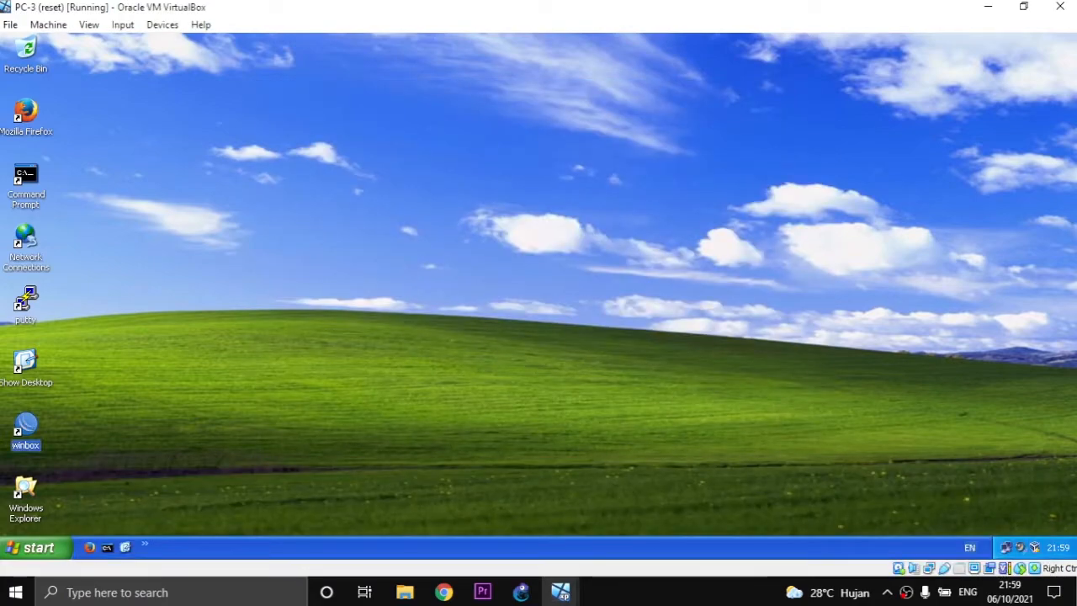
{"action": "left_click", "coordinate": [195, 73]}
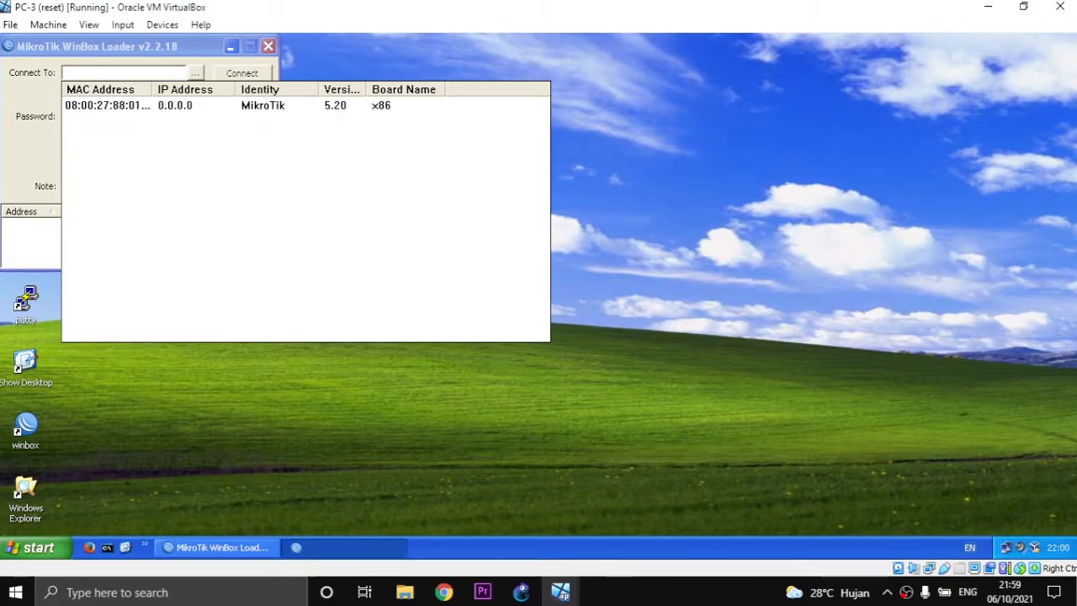
{"action": "left_click", "coordinate": [109, 105]}
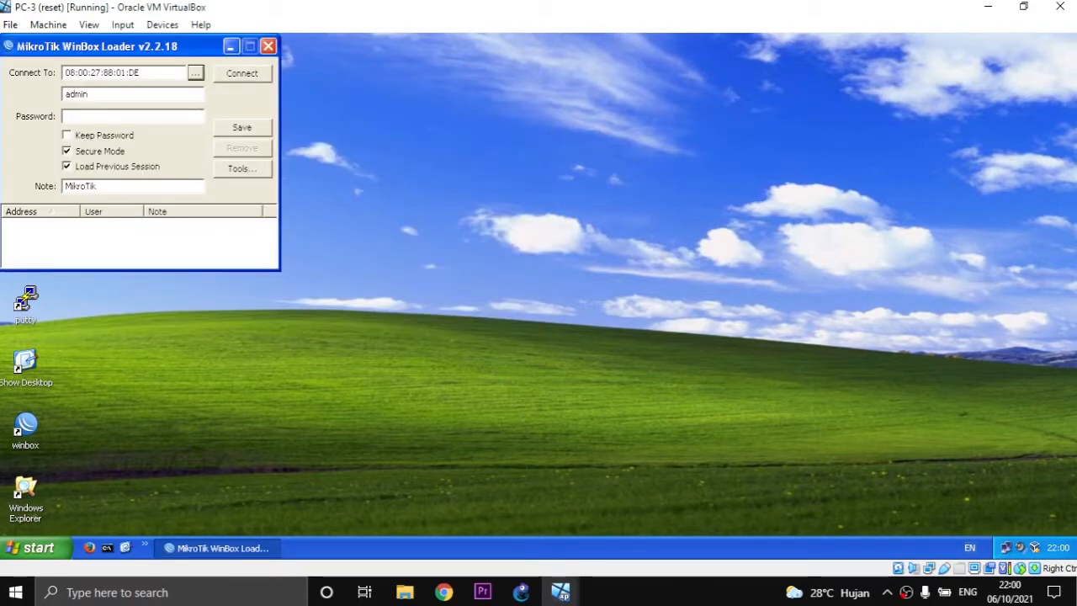
{"action": "left_click", "coordinate": [242, 73]}
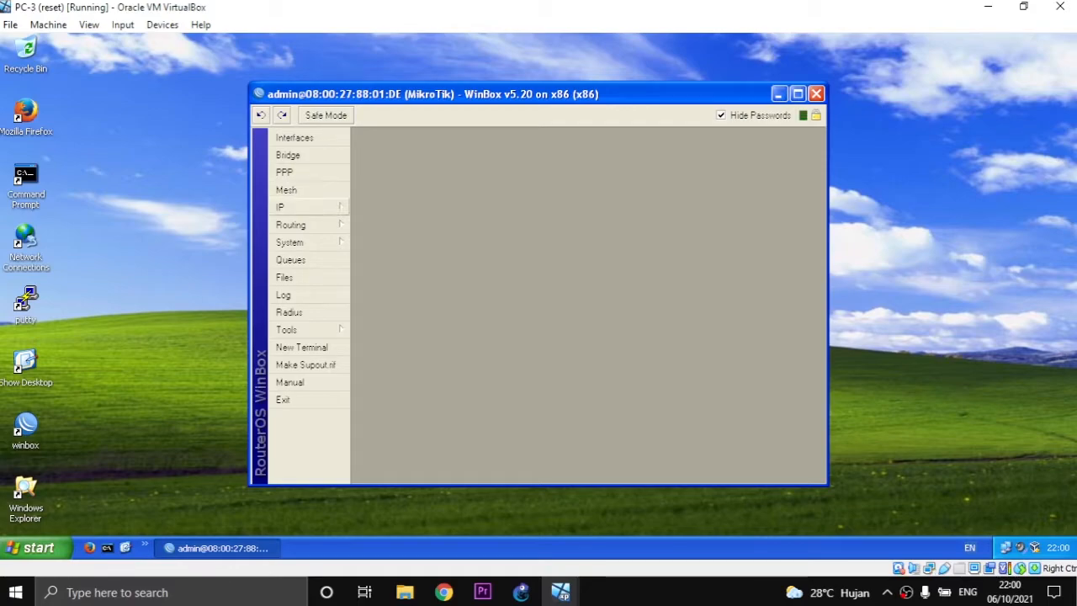
Open the router's IP address list and add 13.13.13.3/24 on interface ether1.
{"action": "left_click", "coordinate": [308, 207]}
{"action": "left_click", "coordinate": [378, 194]}
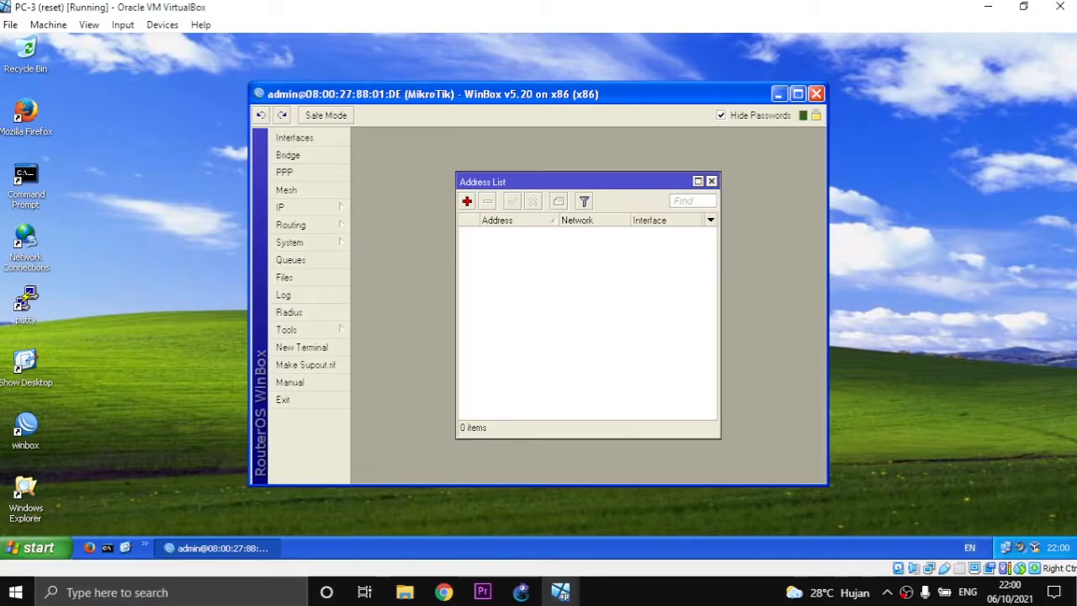
{"action": "left_click", "coordinate": [466, 201]}
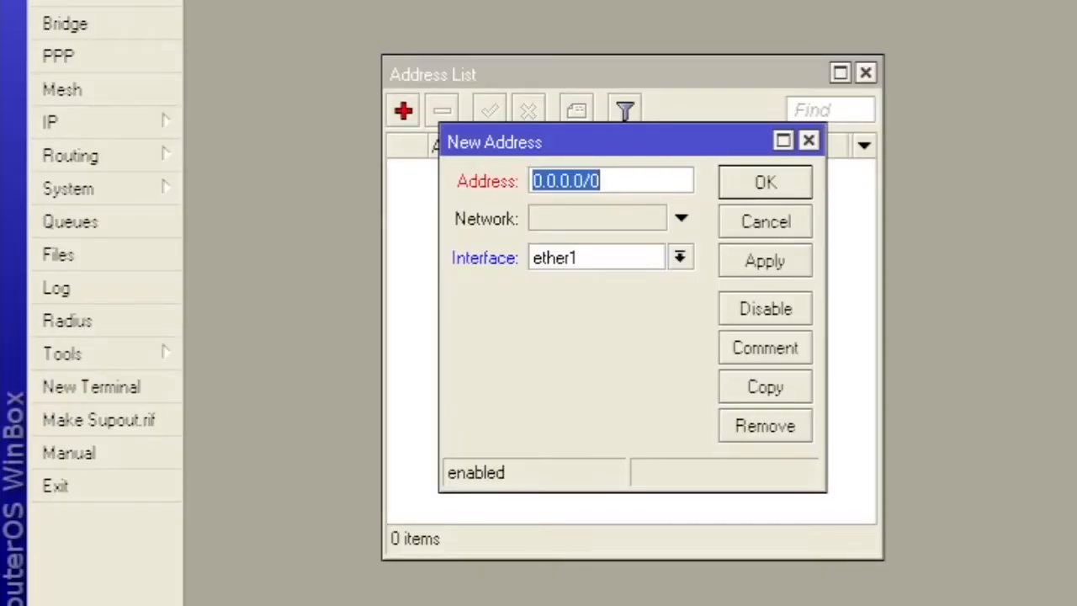
{"action": "type", "text": "13.13.13.3/24"}
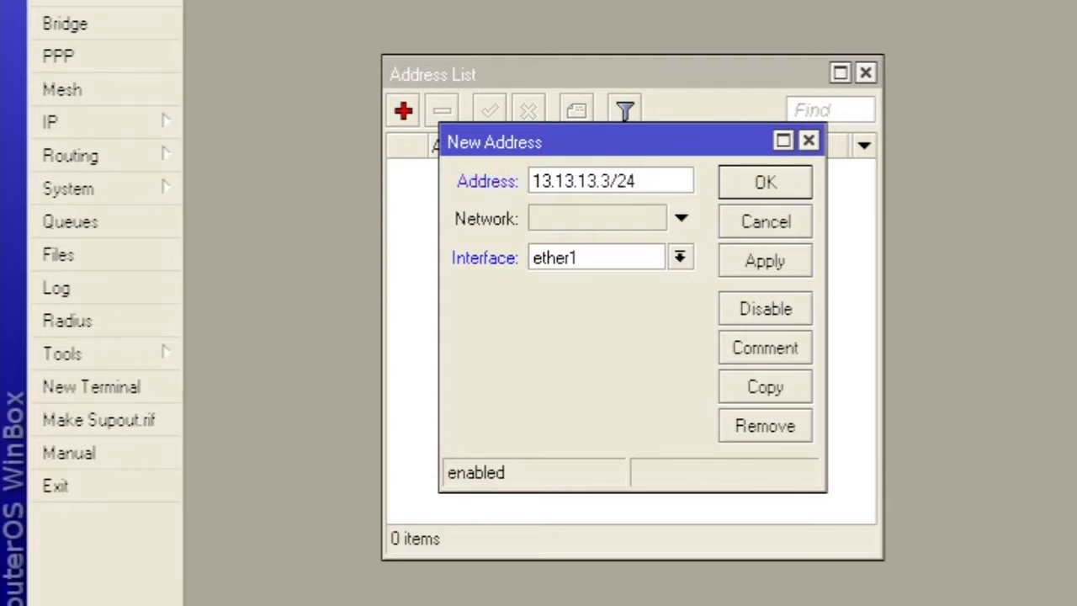
{"action": "key", "text": "Return"}
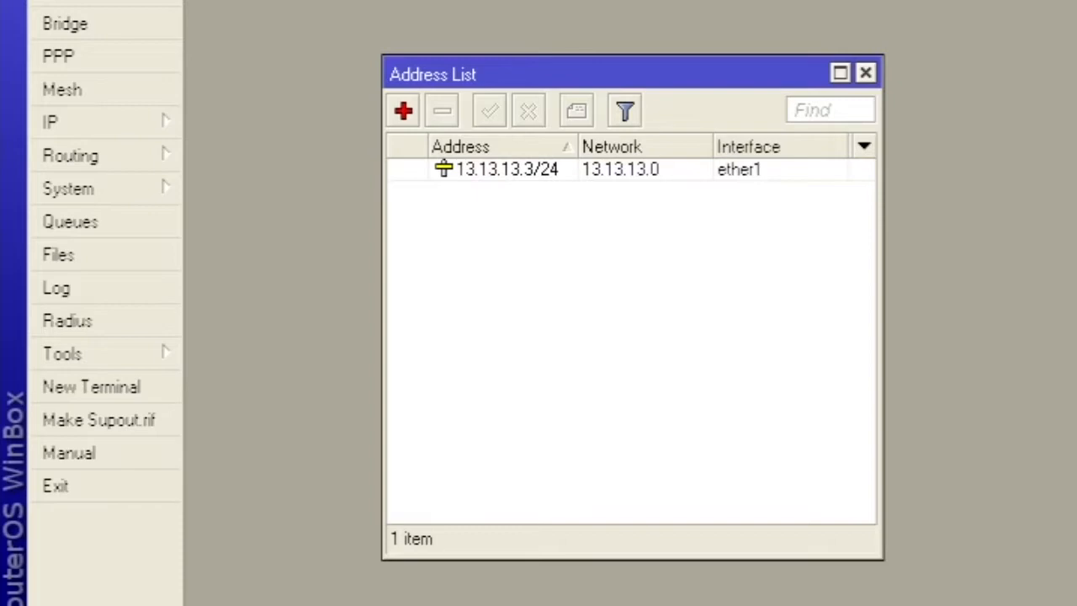
Add the IP address 23.23.23.3/24 on interface ether2 to the router's address list.
{"action": "left_click", "coordinate": [403, 110]}
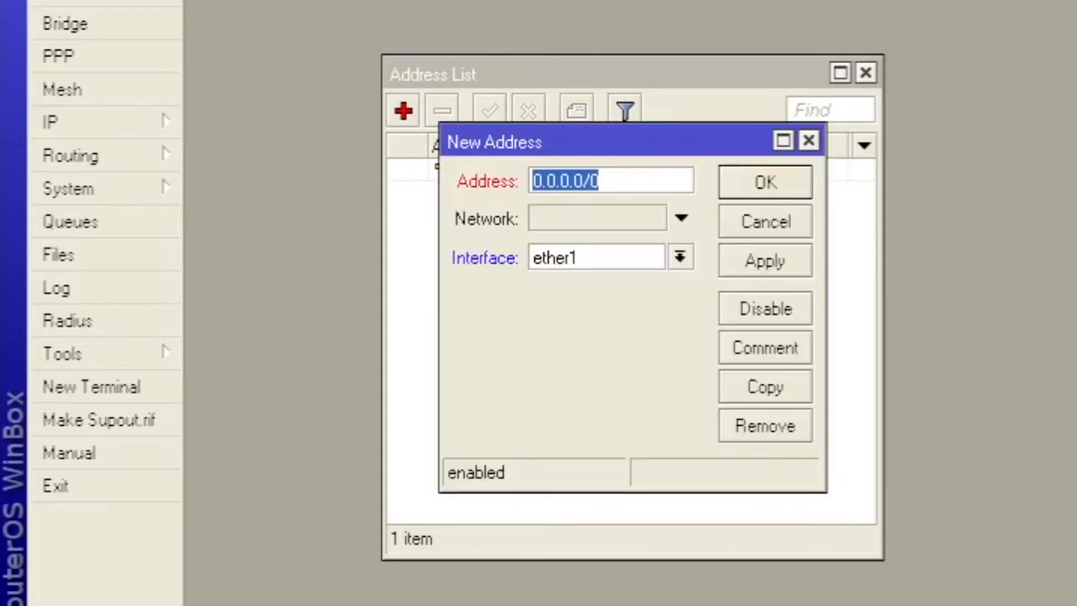
{"action": "type", "text": "23"}
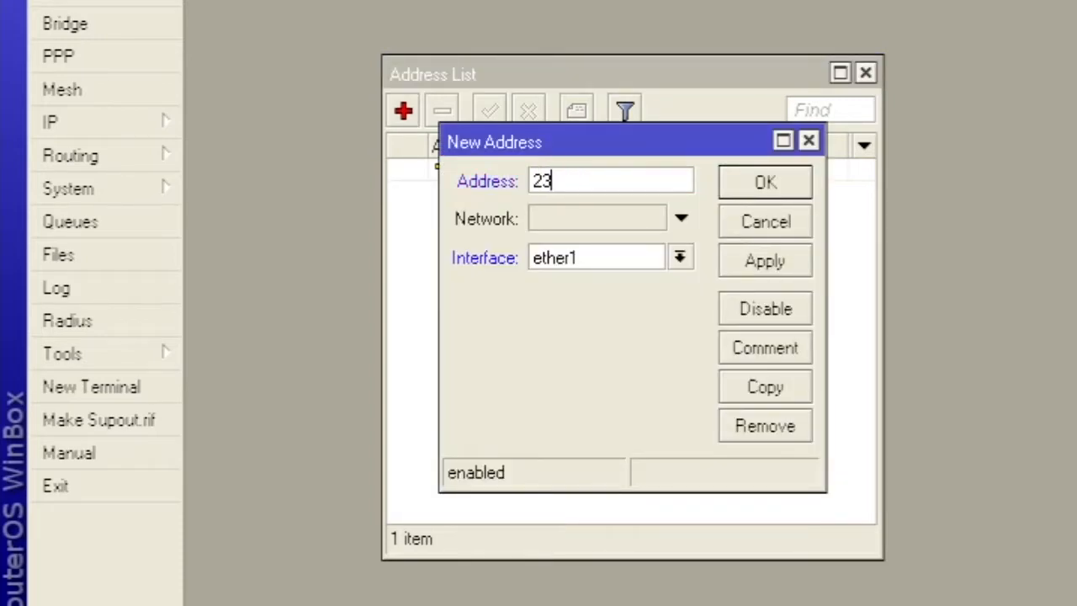
{"action": "type", "text": ".23.23."}
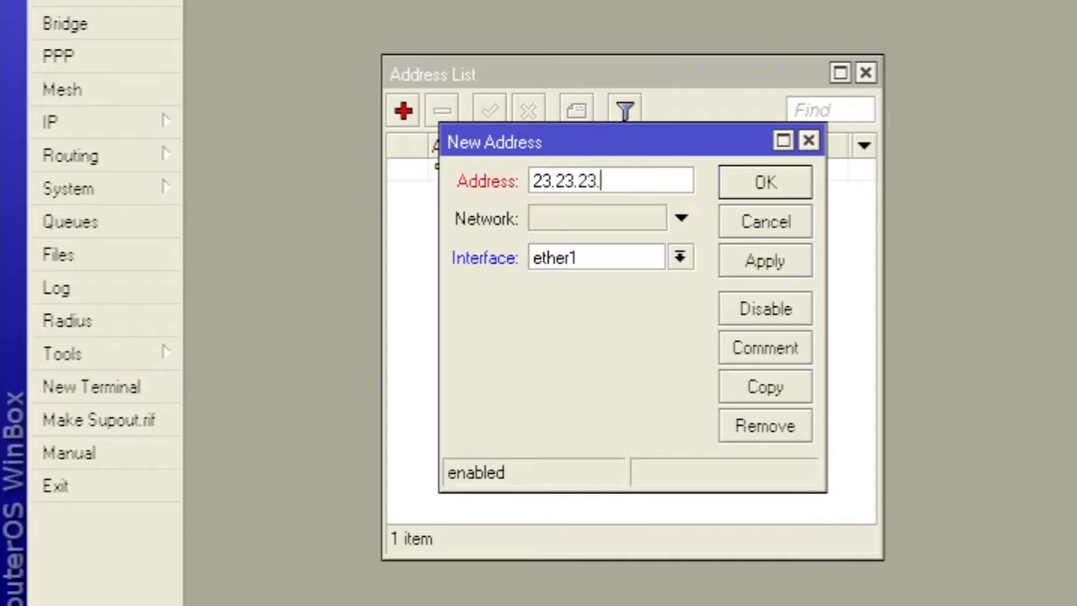
{"action": "type", "text": "23.3/24"}
{"action": "left_click", "coordinate": [680, 258]}
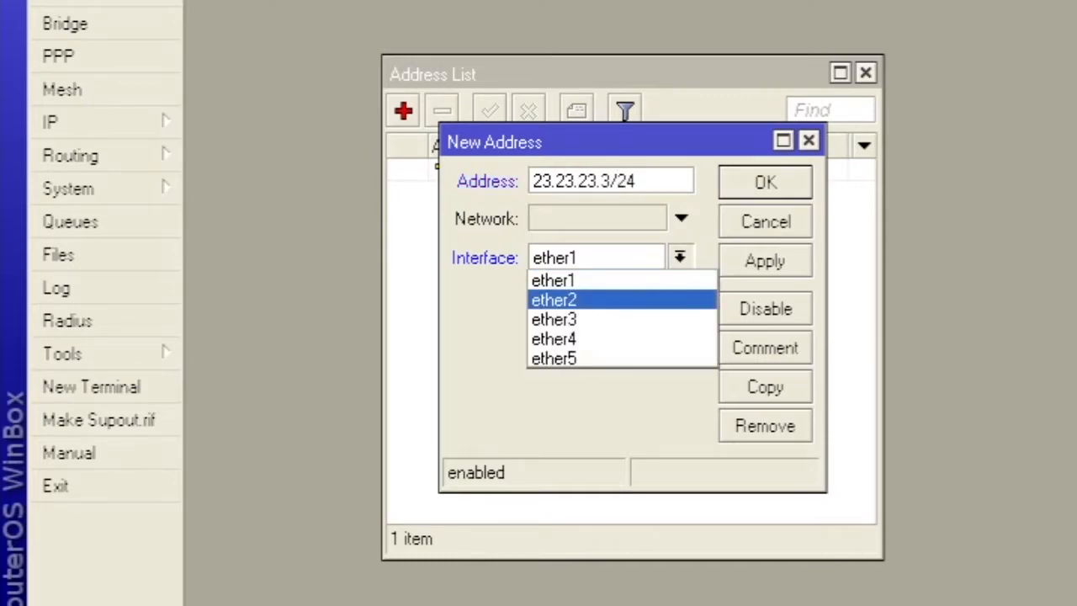
{"action": "left_click", "coordinate": [556, 299]}
{"action": "key", "text": "Return"}
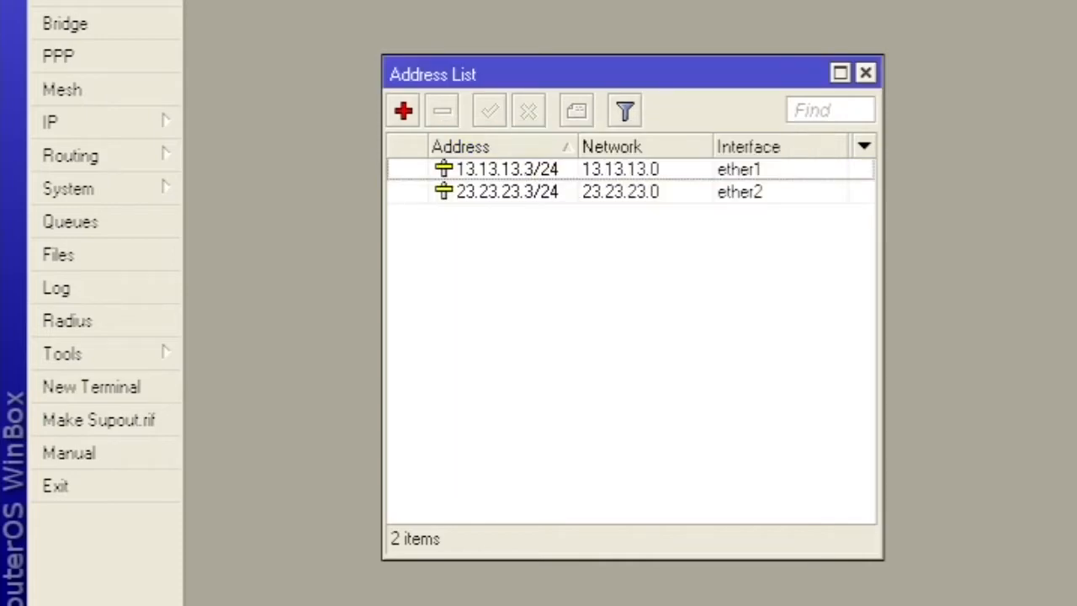
Add the IP address 192.168.3.1/24 on interface ether3 to the router's address list.
{"action": "left_click", "coordinate": [403, 110]}
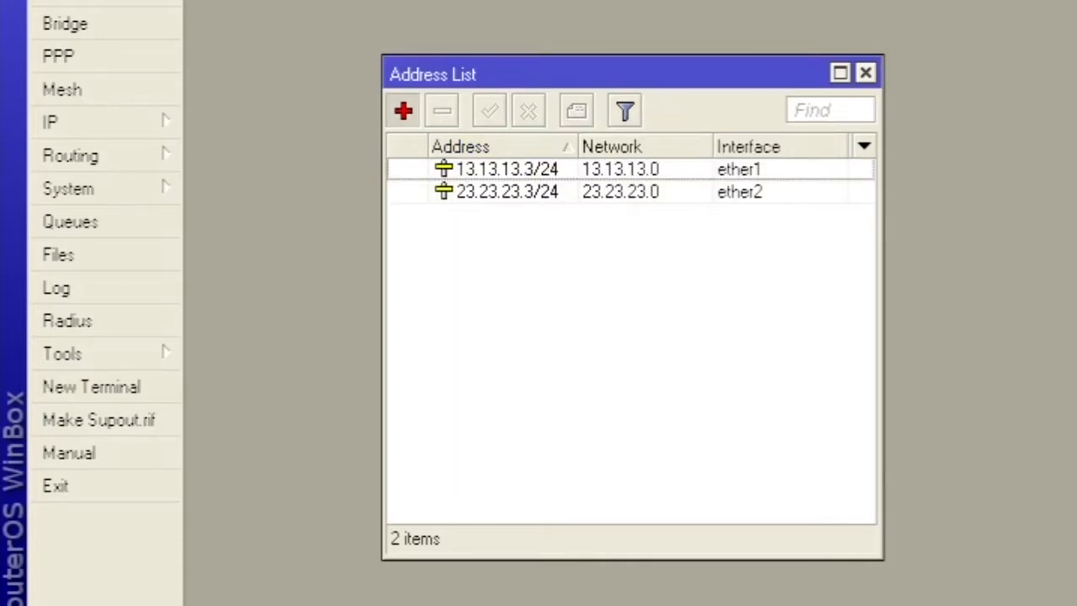
{"action": "type", "text": "192"}
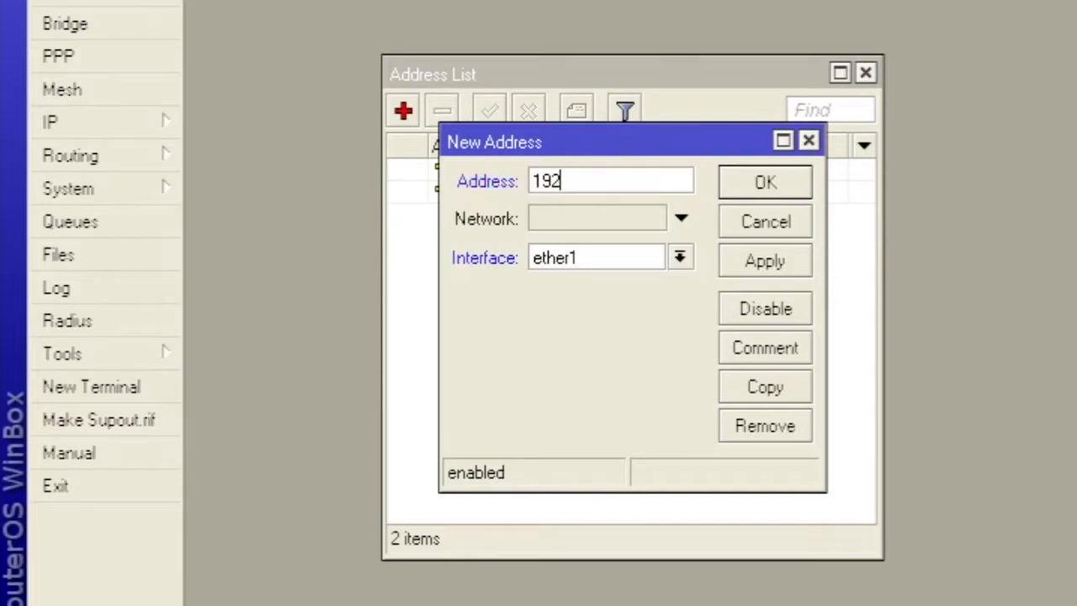
{"action": "type", "text": ".168.3.1"}
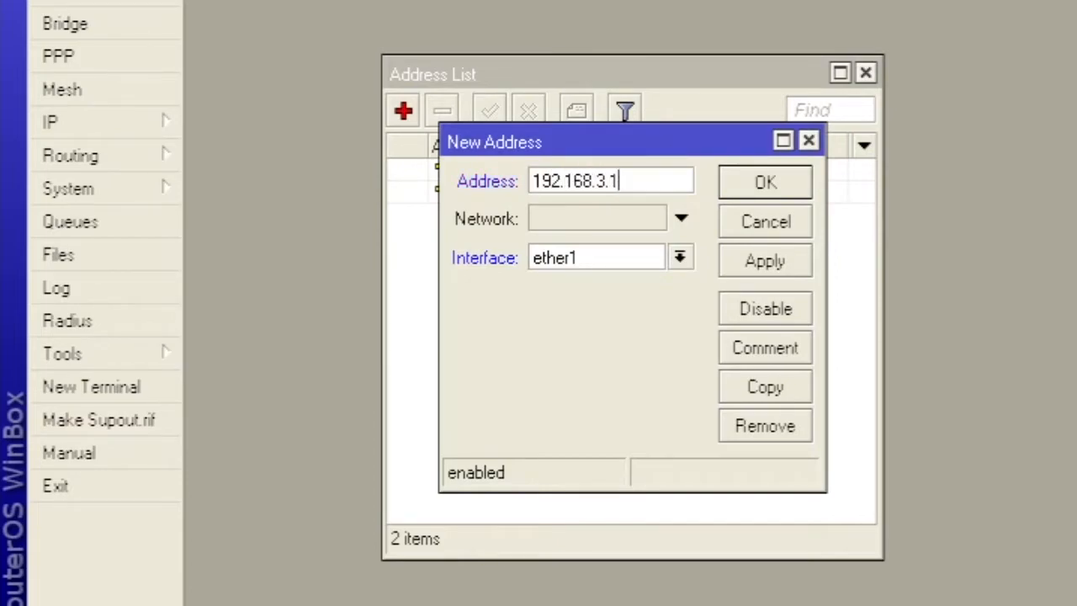
{"action": "type", "text": "/24"}
{"action": "left_click", "coordinate": [680, 257]}
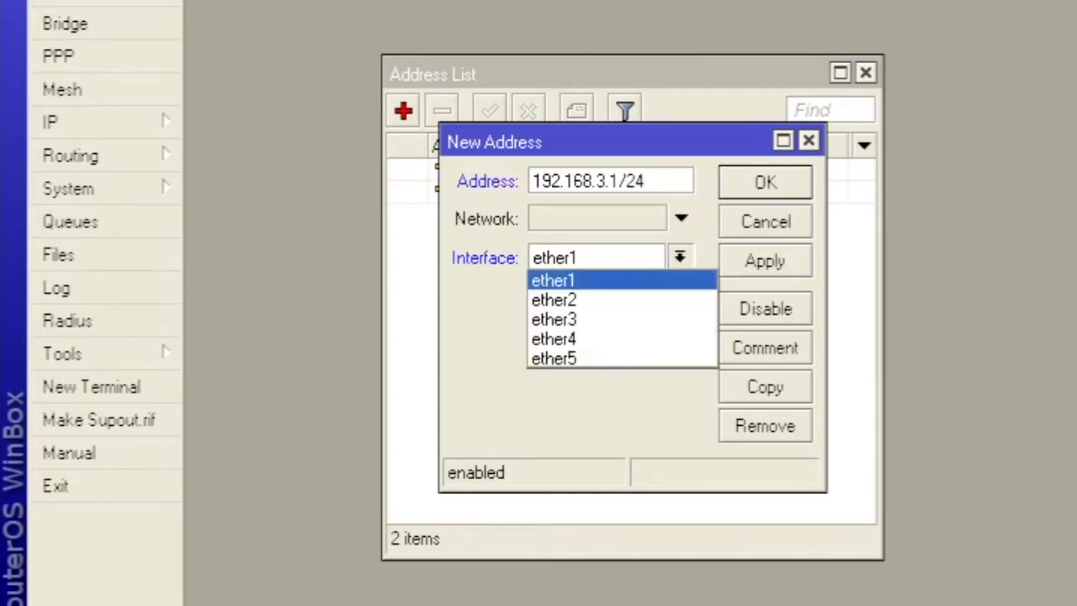
{"action": "key", "text": "Return"}
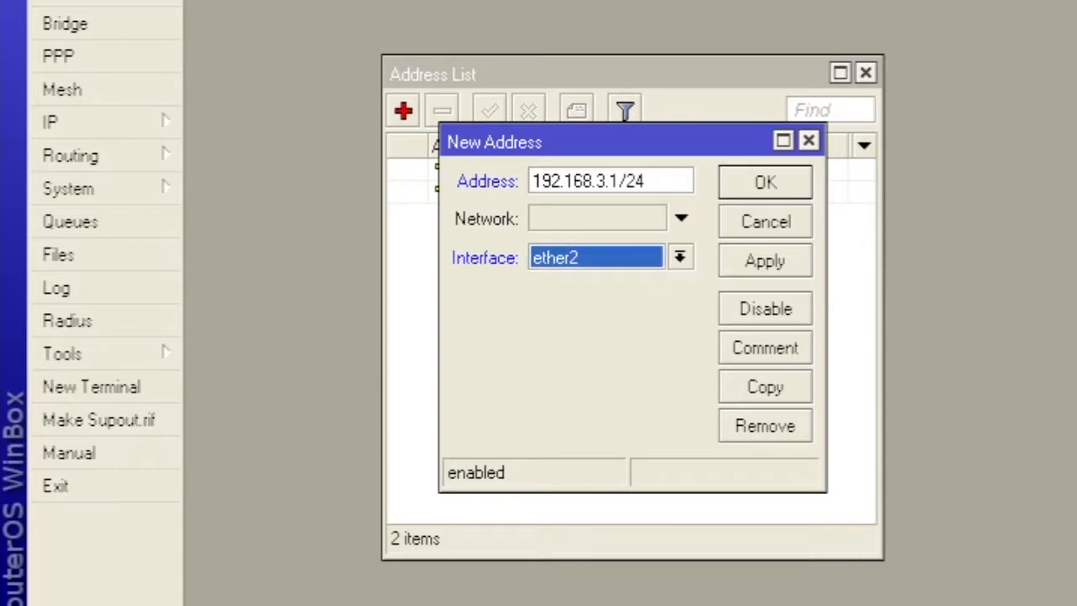
{"action": "left_click", "coordinate": [681, 257]}
{"action": "left_click", "coordinate": [580, 319]}
{"action": "key", "text": "Return"}
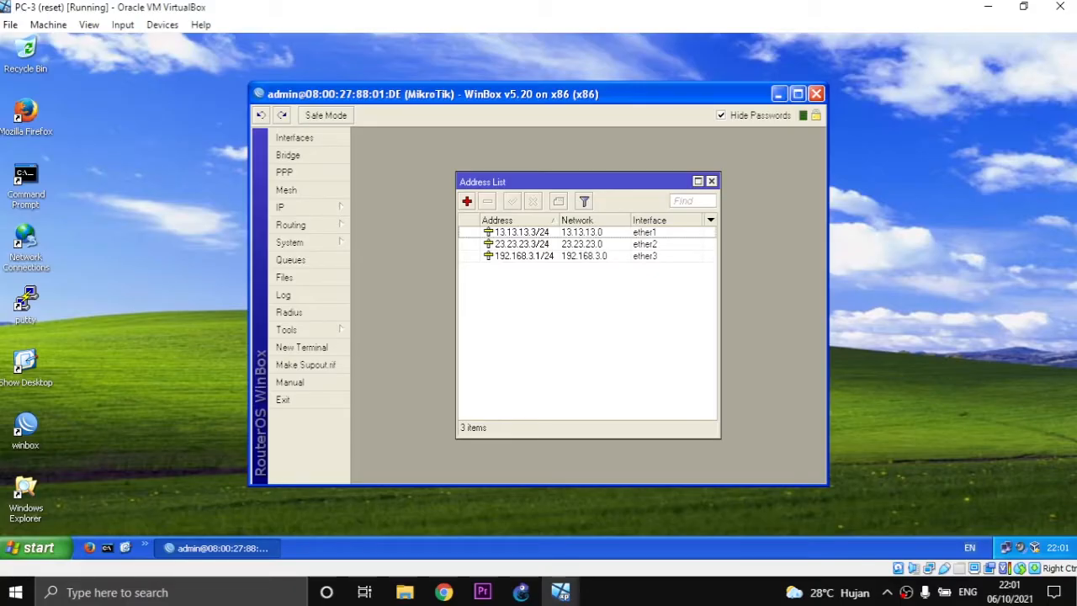
Switch to the PC-1 virtual machine and open its router's IP route list in WinBox.
{"action": "mouse_move", "coordinate": [560, 592]}
{"action": "left_click", "coordinate": [505, 522]}
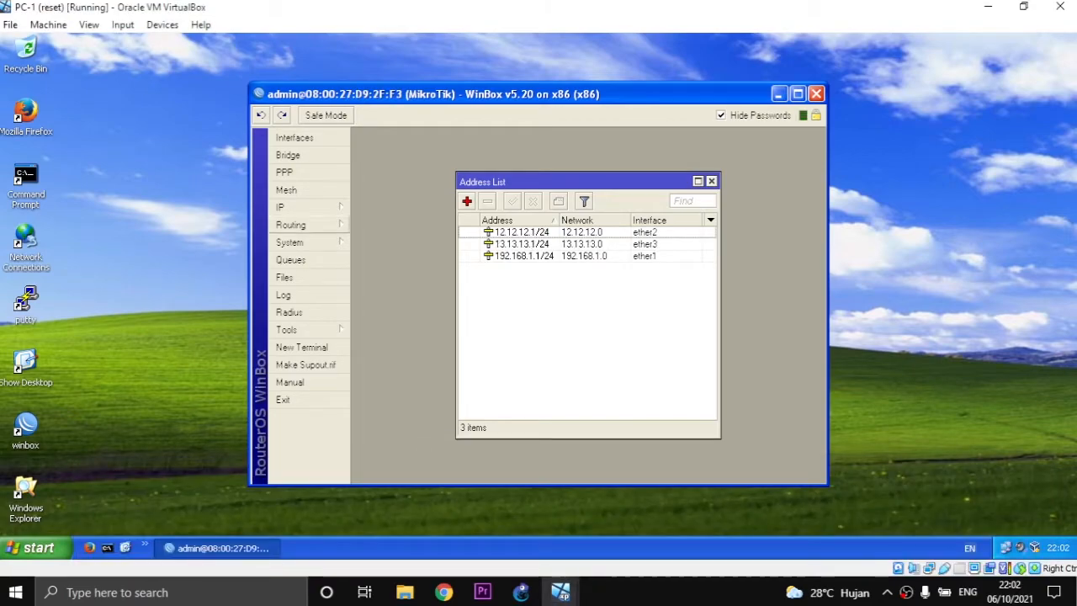
{"action": "left_click", "coordinate": [286, 207]}
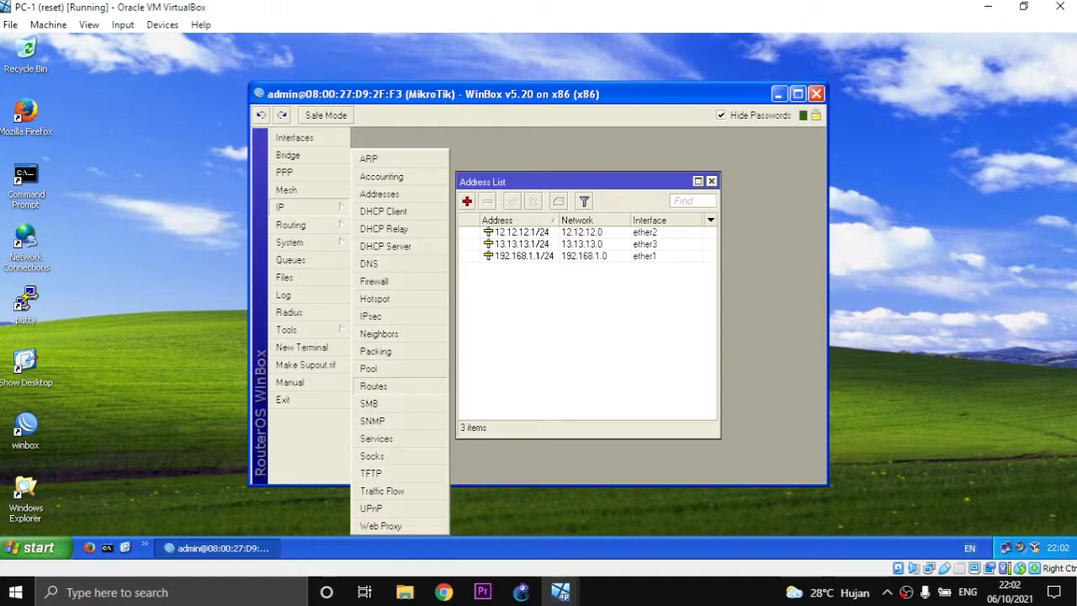
{"action": "left_click", "coordinate": [373, 385]}
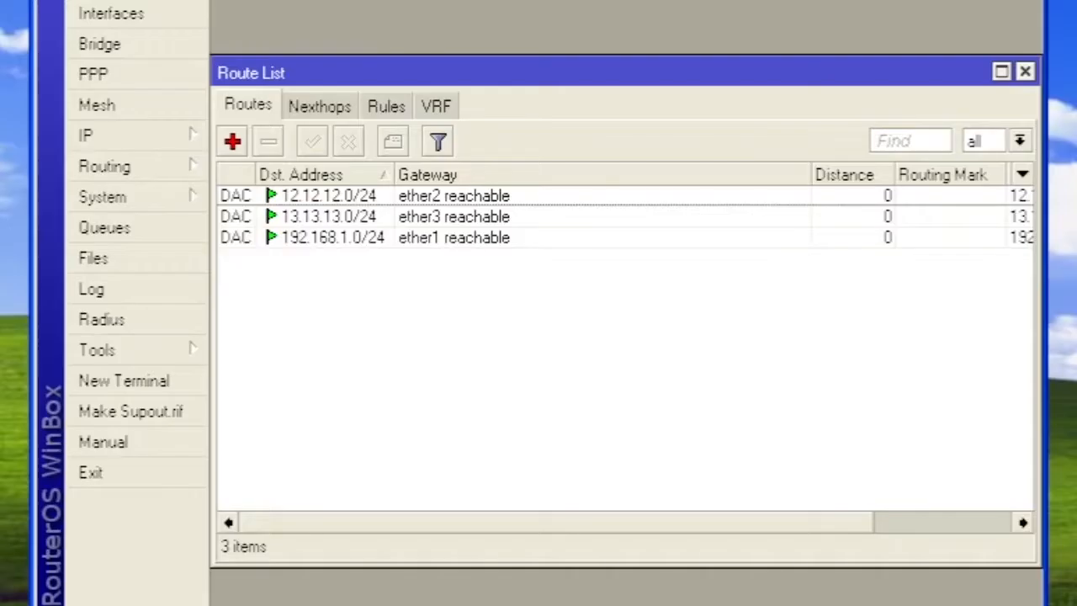
Add a static route to 192.168.2.0/24 with gateway 12.12.12.2.
{"action": "left_click", "coordinate": [233, 140]}
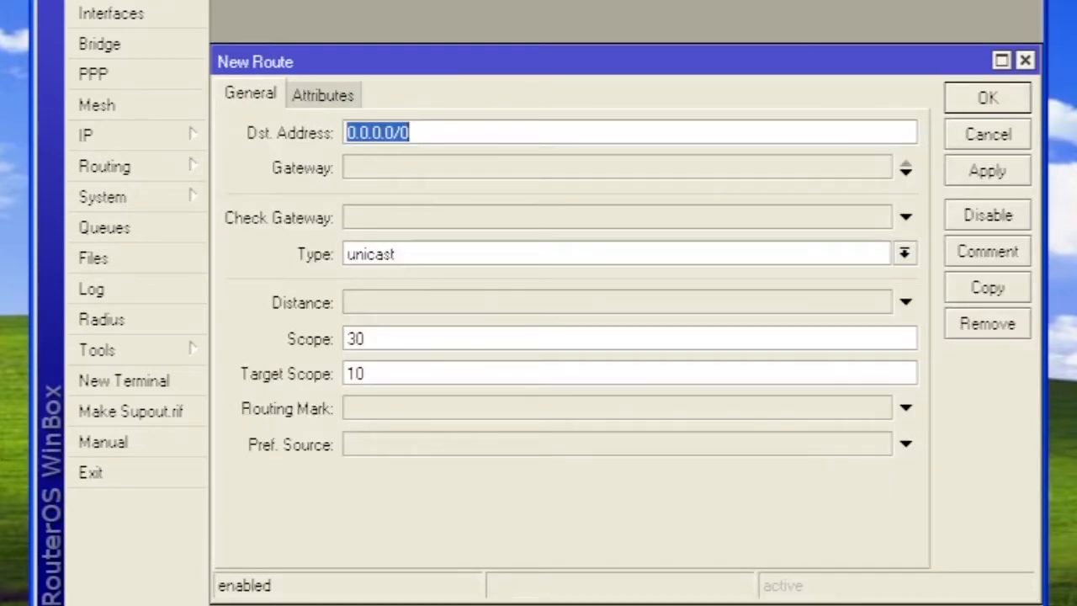
{"action": "type", "text": "192.168.2.0/24"}
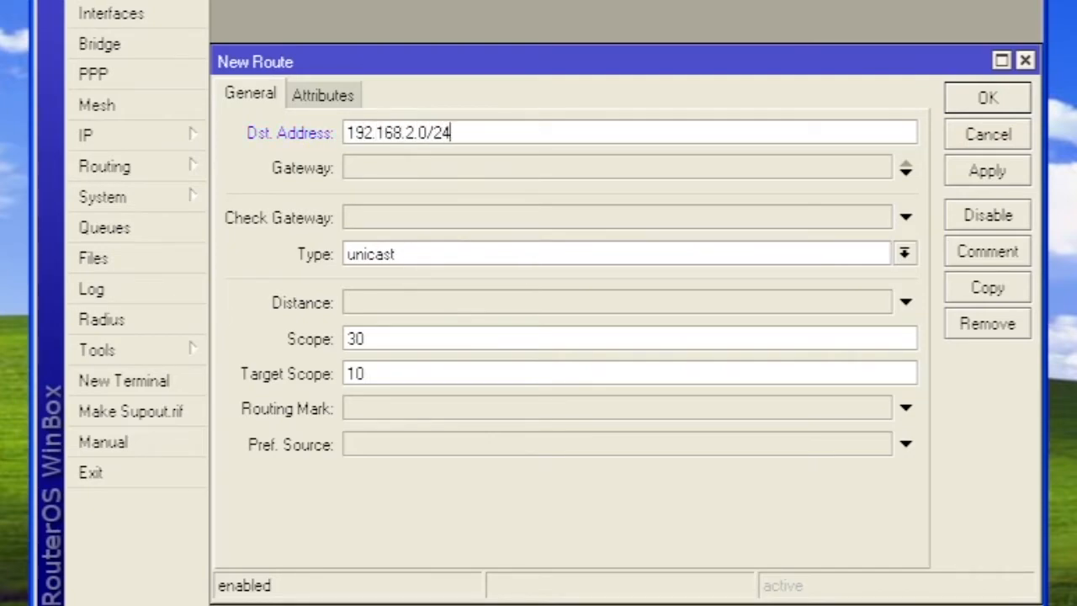
{"action": "left_click", "coordinate": [906, 173]}
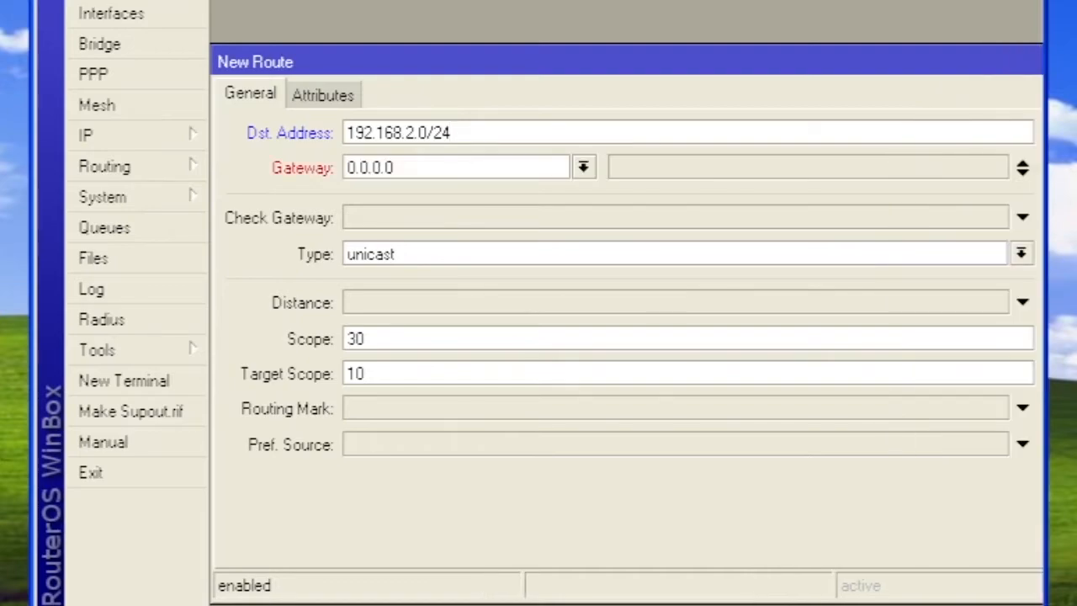
{"action": "key", "text": "Tab"}
{"action": "type", "text": "12"}
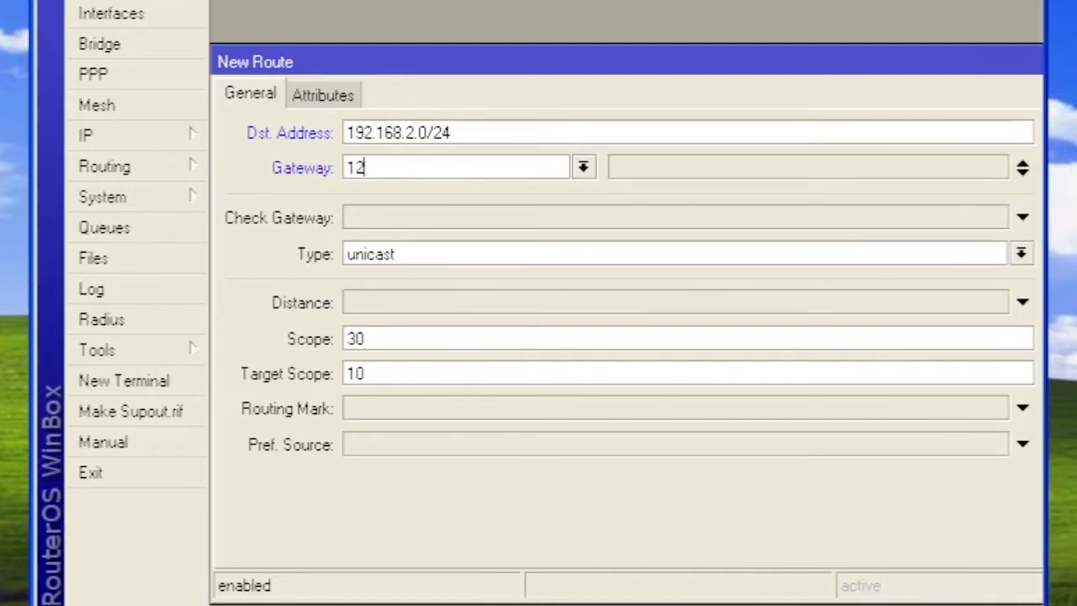
{"action": "type", "text": ".12.12.2"}
{"action": "key", "text": "Return"}
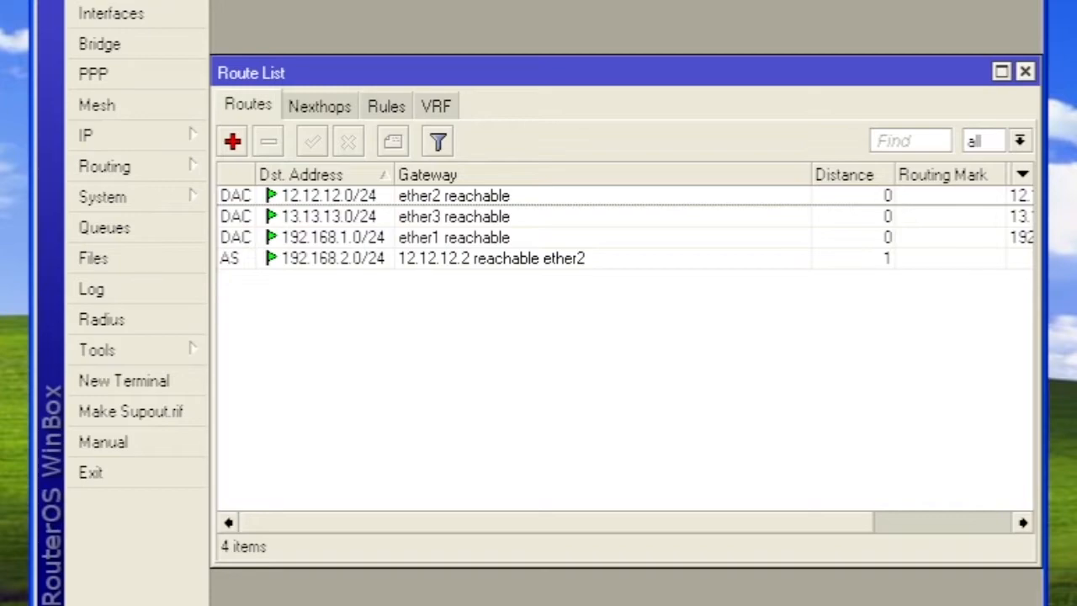
Add a static route to 23.23.23.0/24 with gateway 12.12.12.2.
{"action": "left_click", "coordinate": [233, 141]}
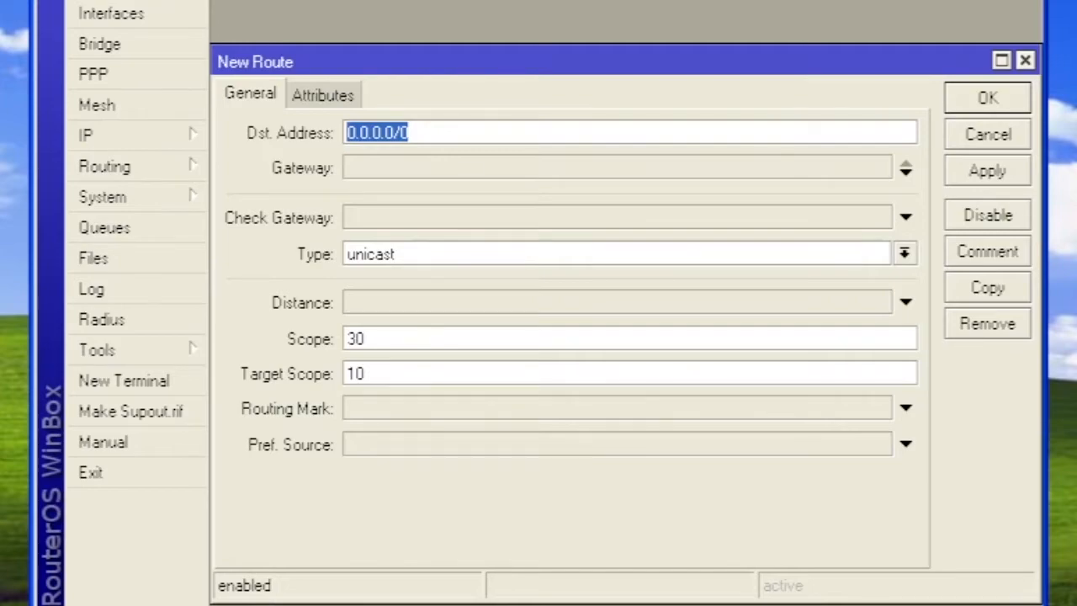
{"action": "type", "text": "23.23.23"}
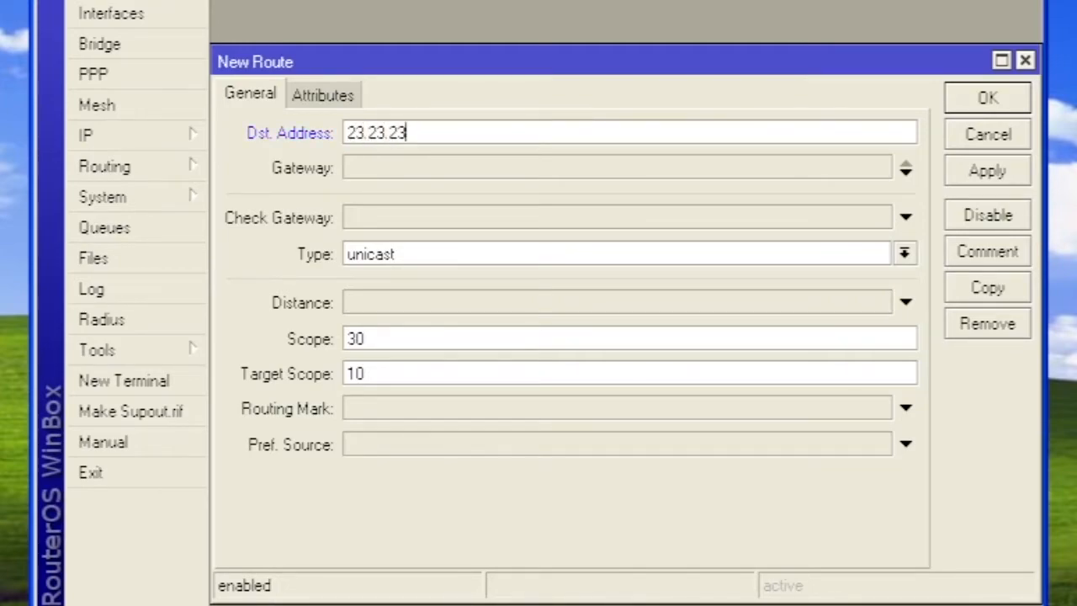
{"action": "type", "text": ".0/24"}
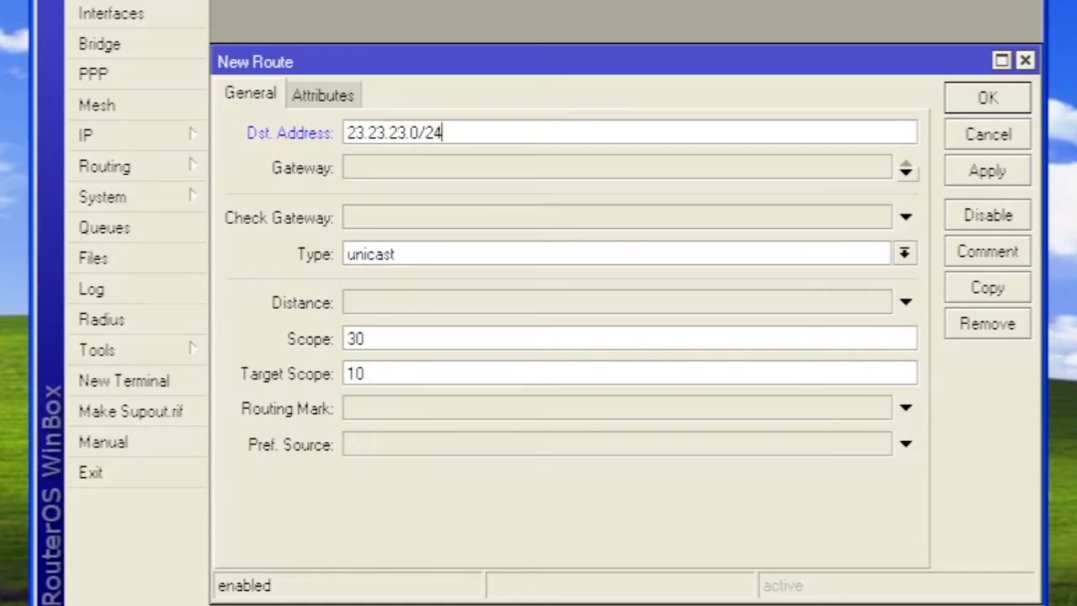
{"action": "left_click", "coordinate": [906, 173]}
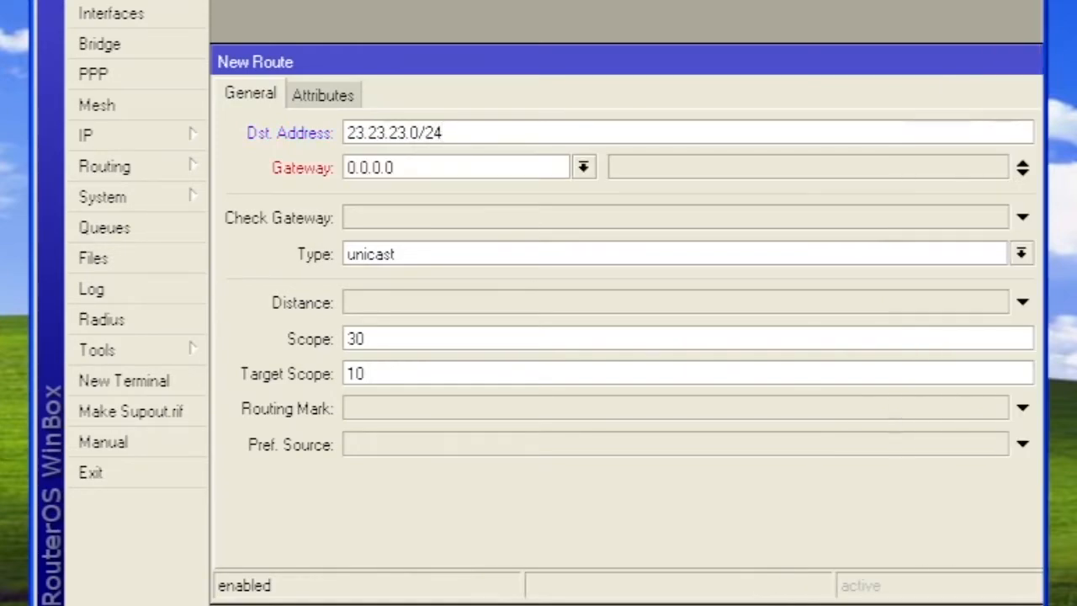
{"action": "type", "text": "12.12.1"}
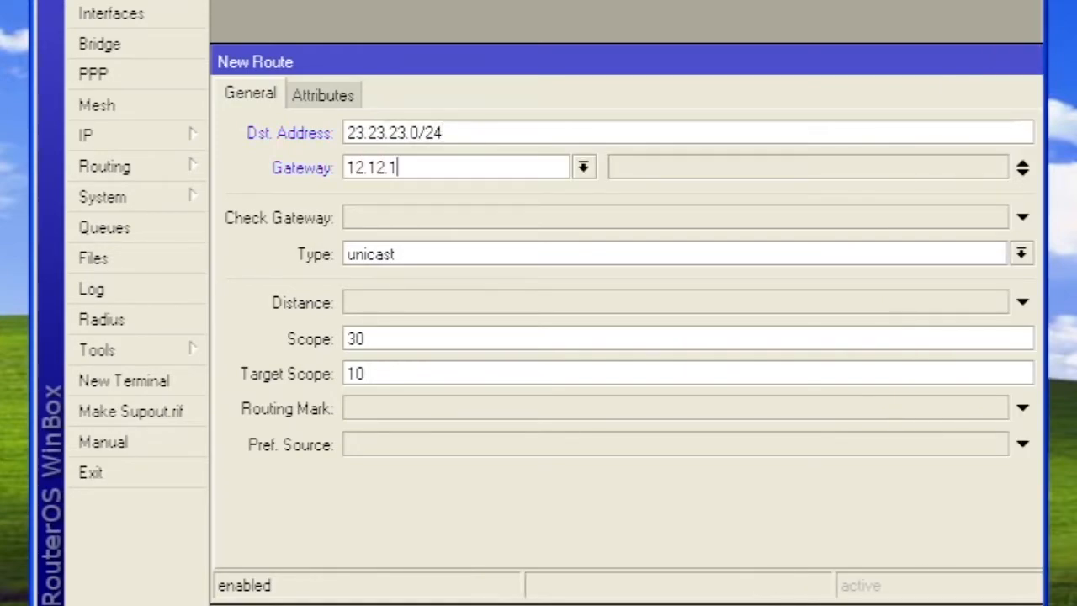
{"action": "type", "text": "2.2"}
{"action": "key", "text": "Return"}
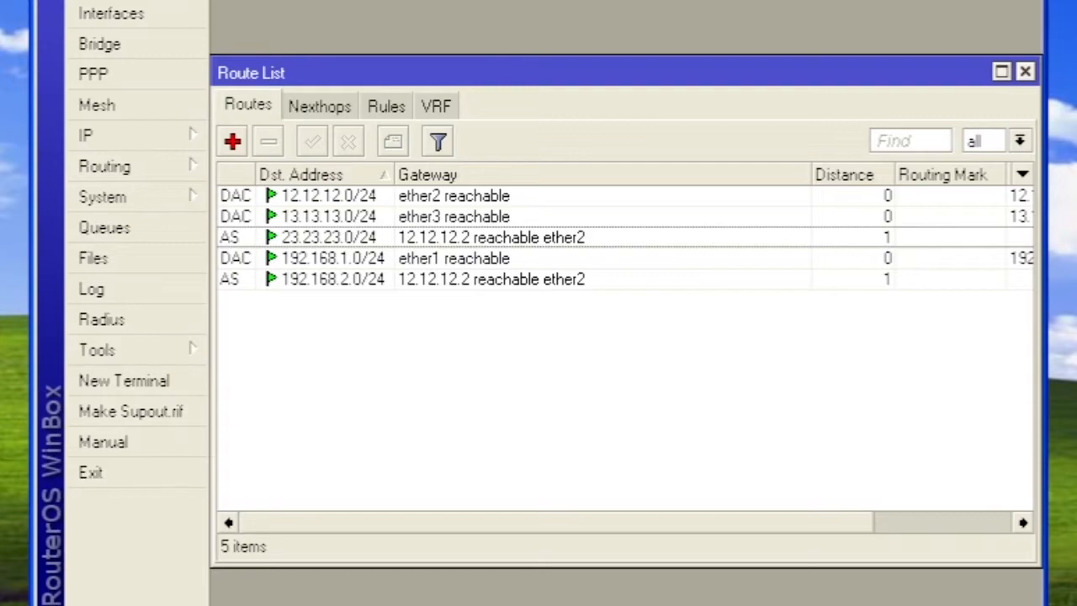
Create a new route with destination 192.168.3.0/24 and enter 23.23.23.3 as its gateway.
{"action": "left_click", "coordinate": [233, 140]}
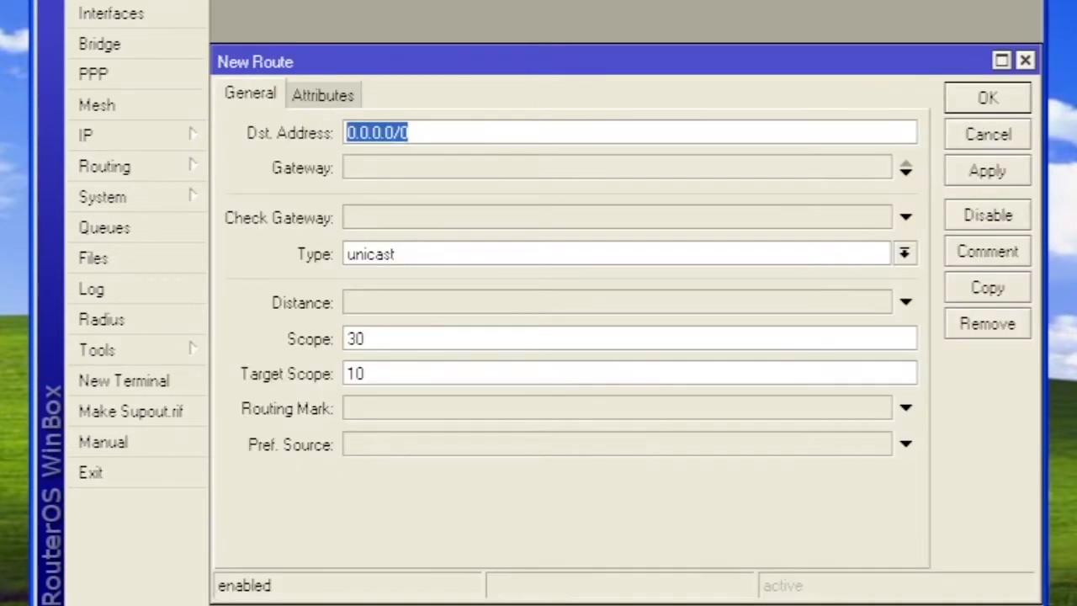
{"action": "type", "text": "192.168."}
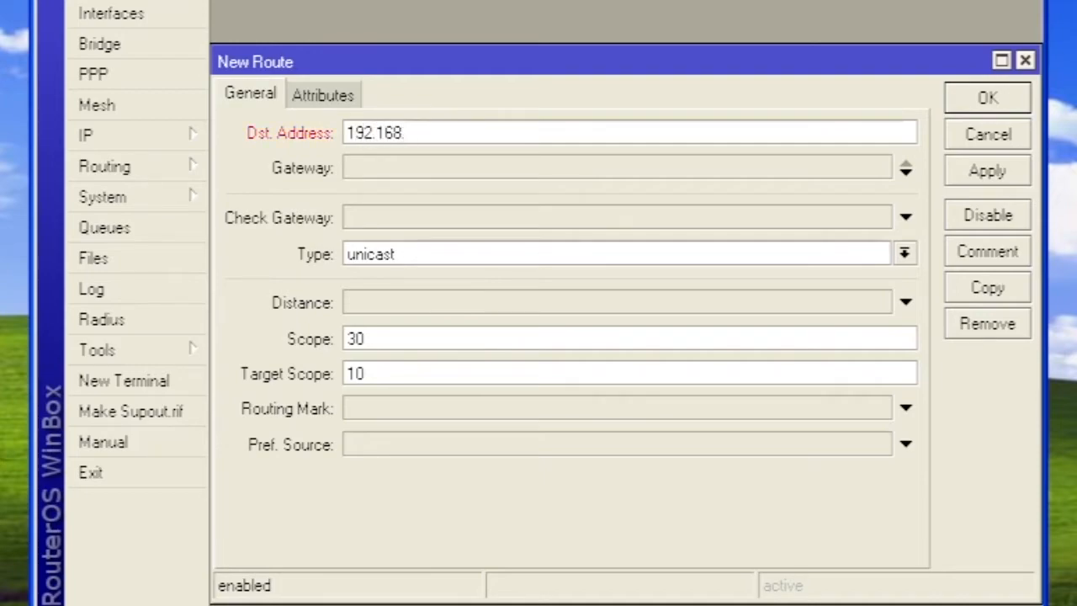
{"action": "type", "text": "3.0/24"}
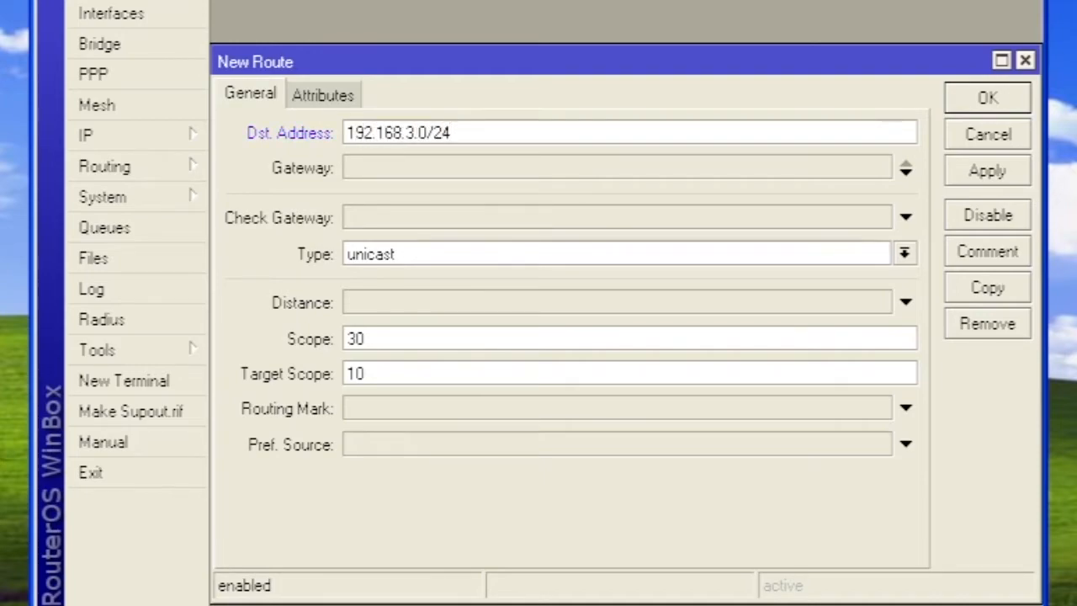
{"action": "left_click", "coordinate": [906, 171]}
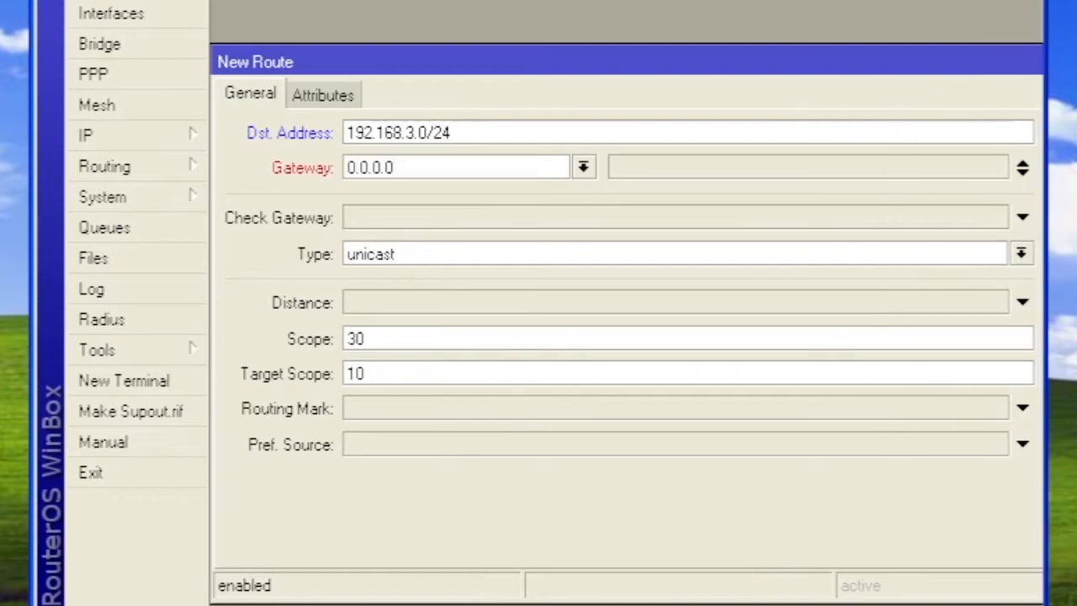
{"action": "key", "text": "ctrl+a"}
{"action": "type", "text": "23.23.23.3"}
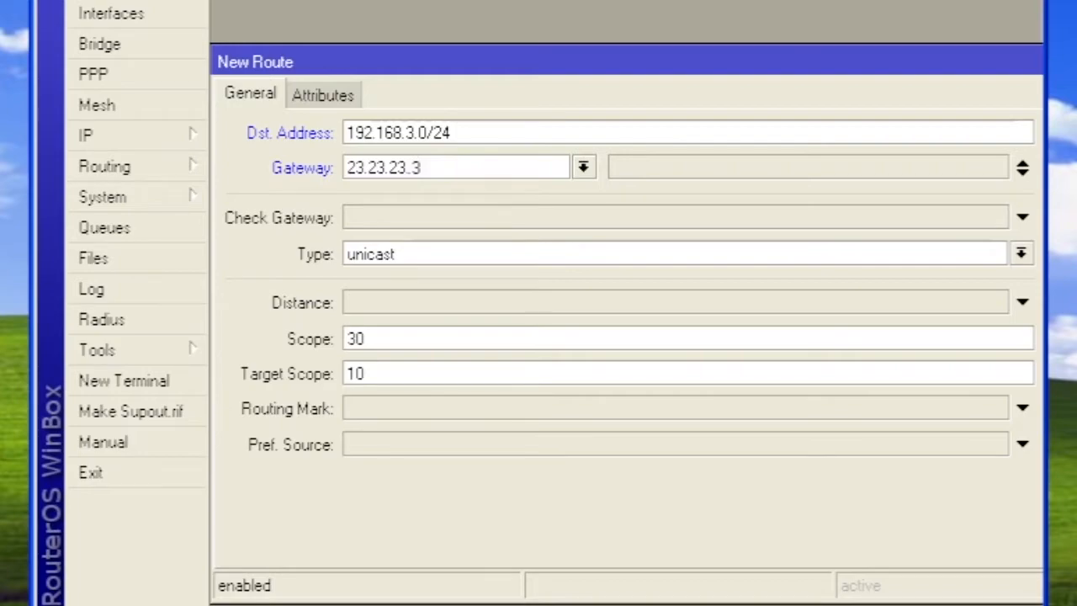
Set the new route's scope to 10 and target scope to 30, and save the route.
{"action": "double_click", "coordinate": [356, 338]}
{"action": "type", "text": "10"}
{"action": "double_click", "coordinate": [356, 373]}
{"action": "key", "text": "BackSpace"}
{"action": "type", "text": "30"}
{"action": "key", "text": "Return"}
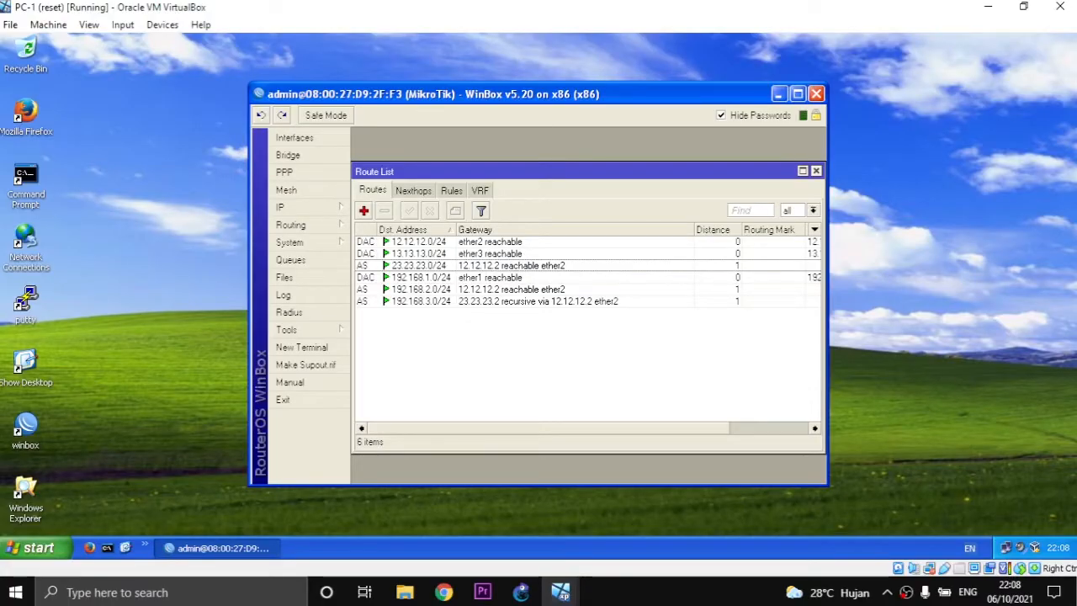
Switch to the PC-2 virtual machine and open its router's IP route list in WinBox.
{"action": "mouse_move", "coordinate": [561, 593]}
{"action": "left_click", "coordinate": [302, 514]}
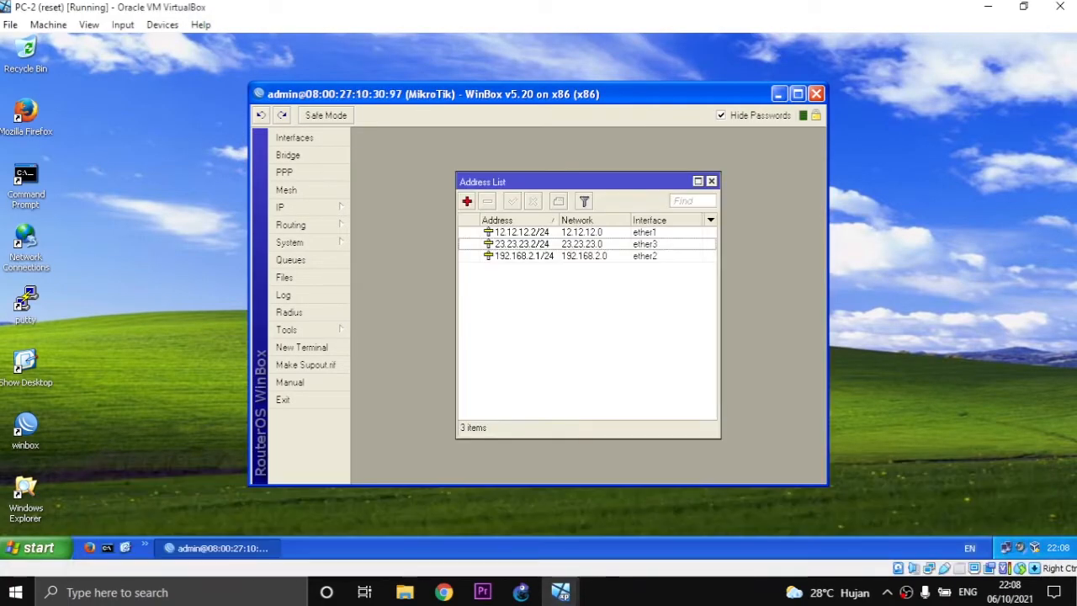
{"action": "left_click", "coordinate": [286, 207]}
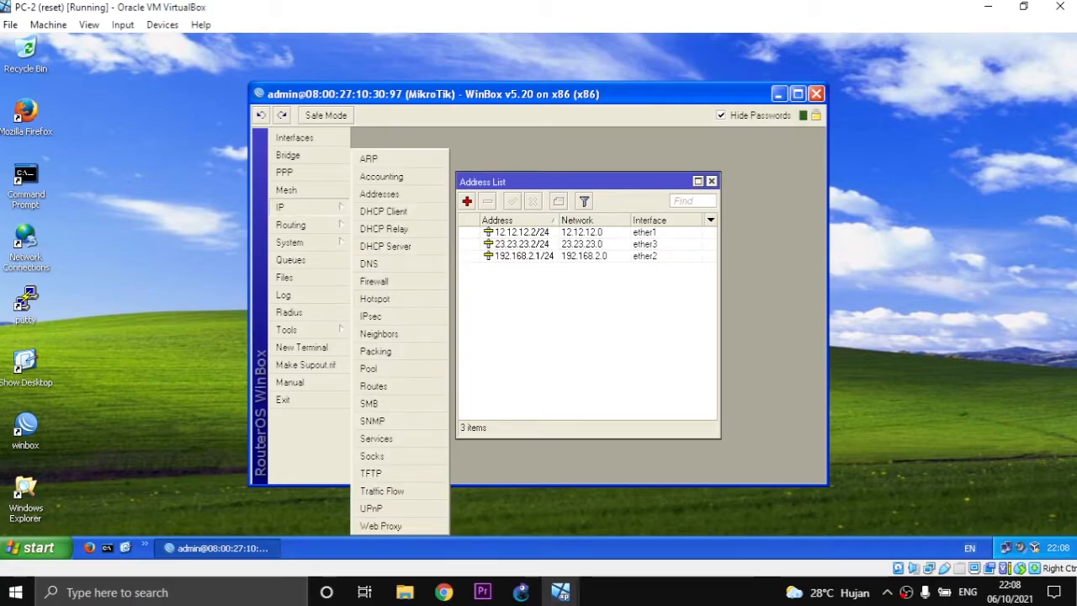
{"action": "left_click", "coordinate": [372, 386]}
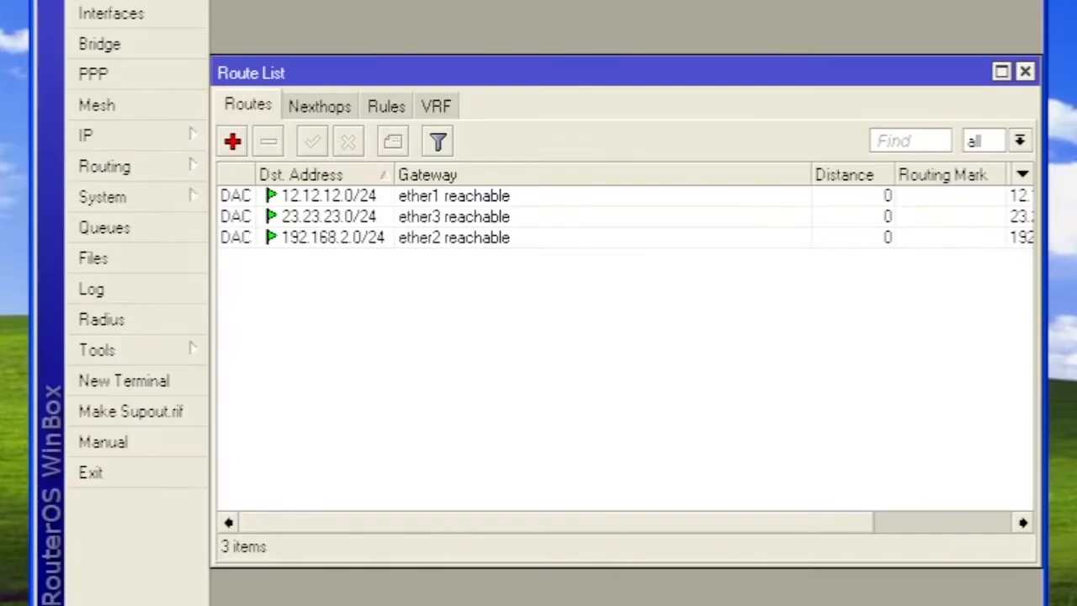
Add a static route to 192.168.1.0/24 with gateway 12.12.12.1.
{"action": "key", "text": "Insert"}
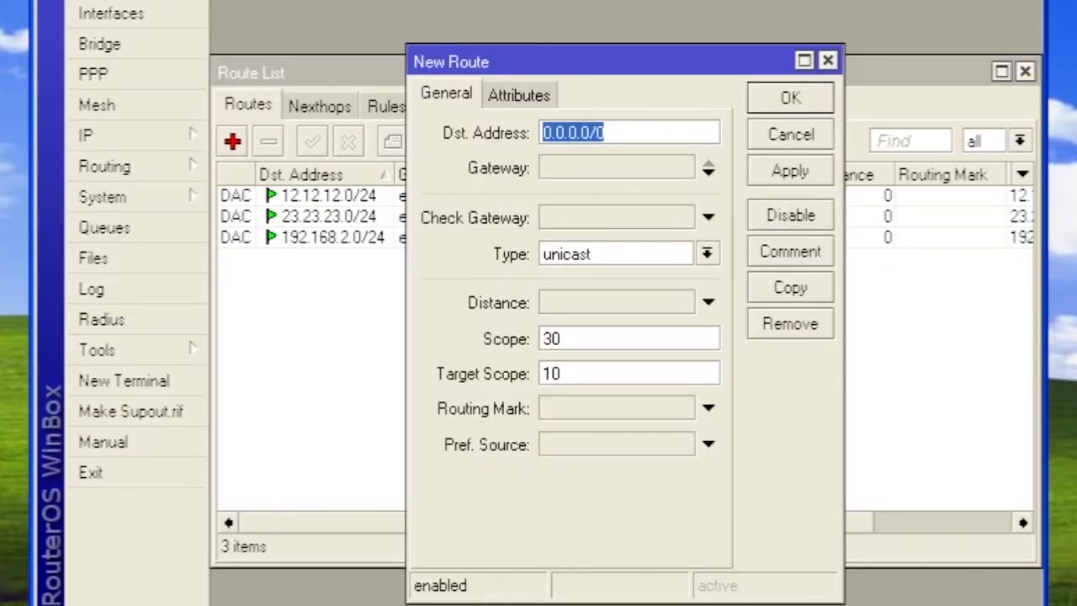
{"action": "type", "text": "192.168.1."}
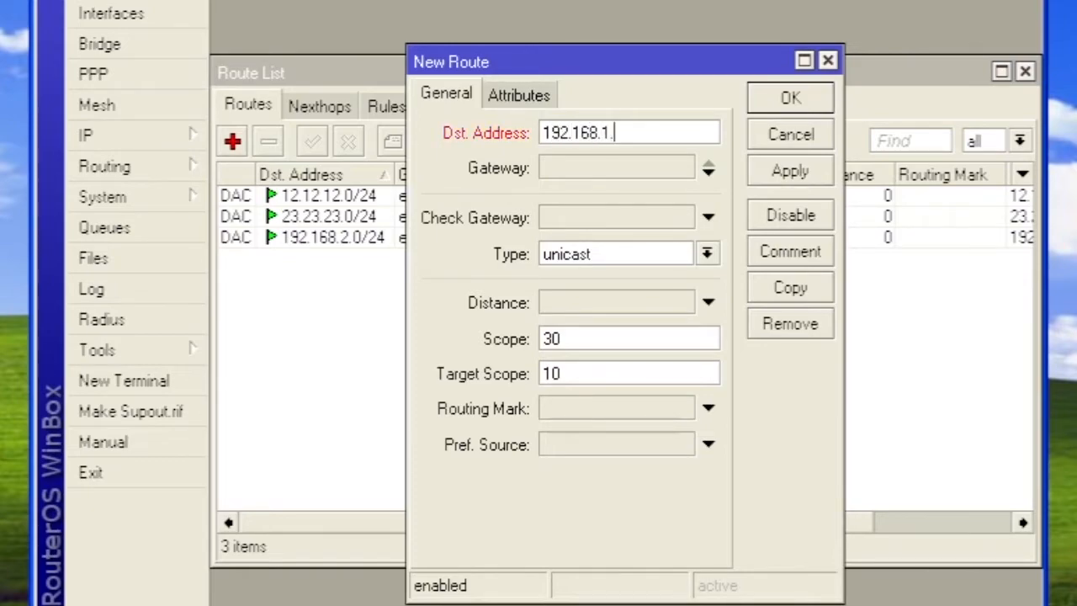
{"action": "type", "text": "0/24"}
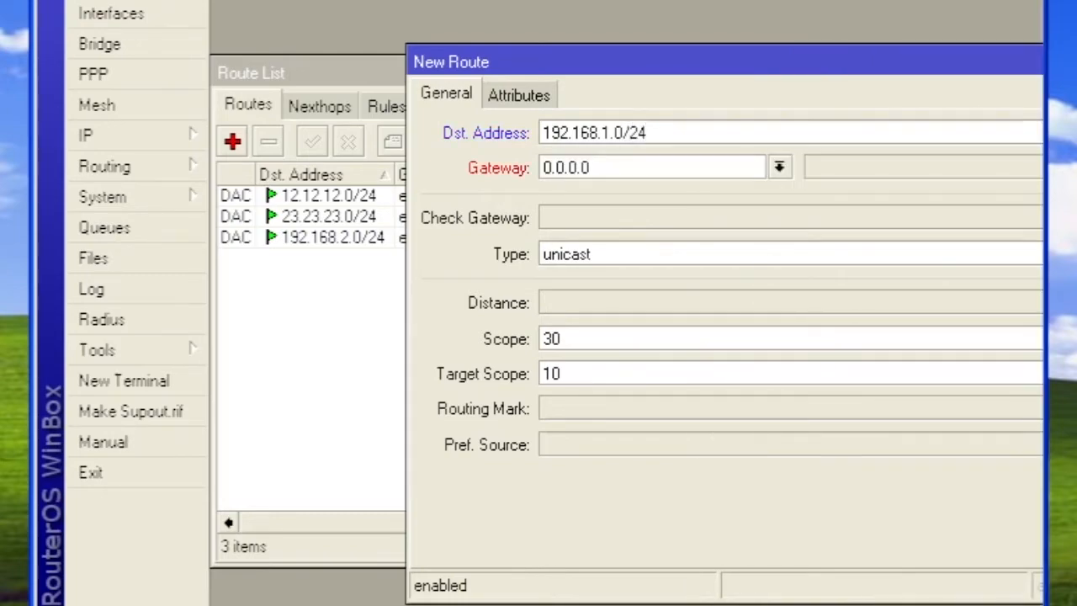
{"action": "key", "text": "BackSpace"}
{"action": "key", "text": "BackSpace"}
{"action": "key", "text": "BackSpace"}
{"action": "key", "text": "BackSpace"}
{"action": "key", "text": "BackSpace"}
{"action": "key", "text": "BackSpace"}
{"action": "key", "text": "BackSpace"}
{"action": "type", "text": "12.12.12.1"}
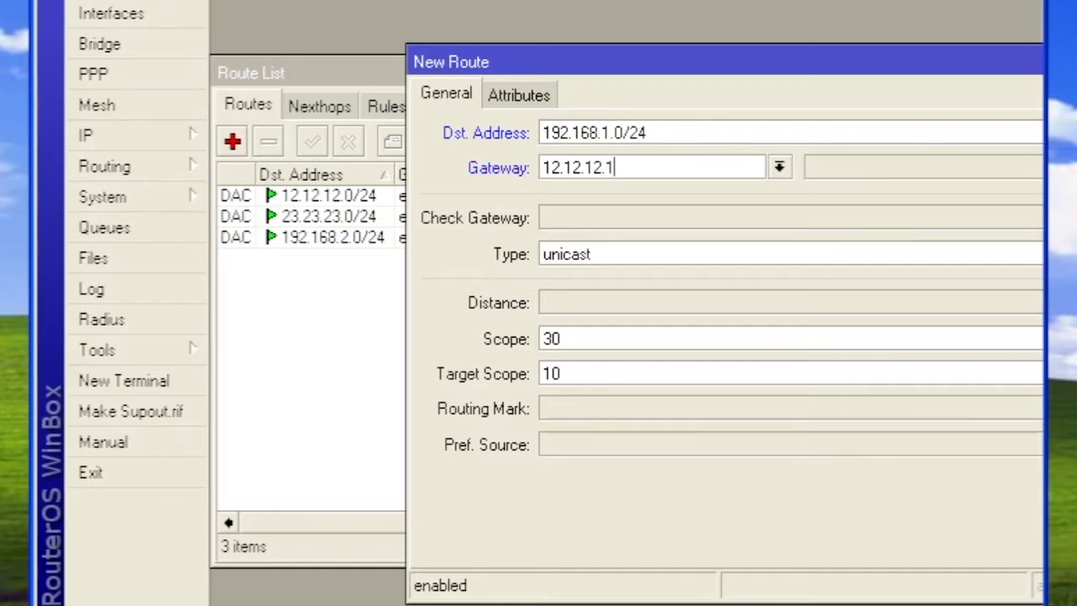
{"action": "key", "text": "Return"}
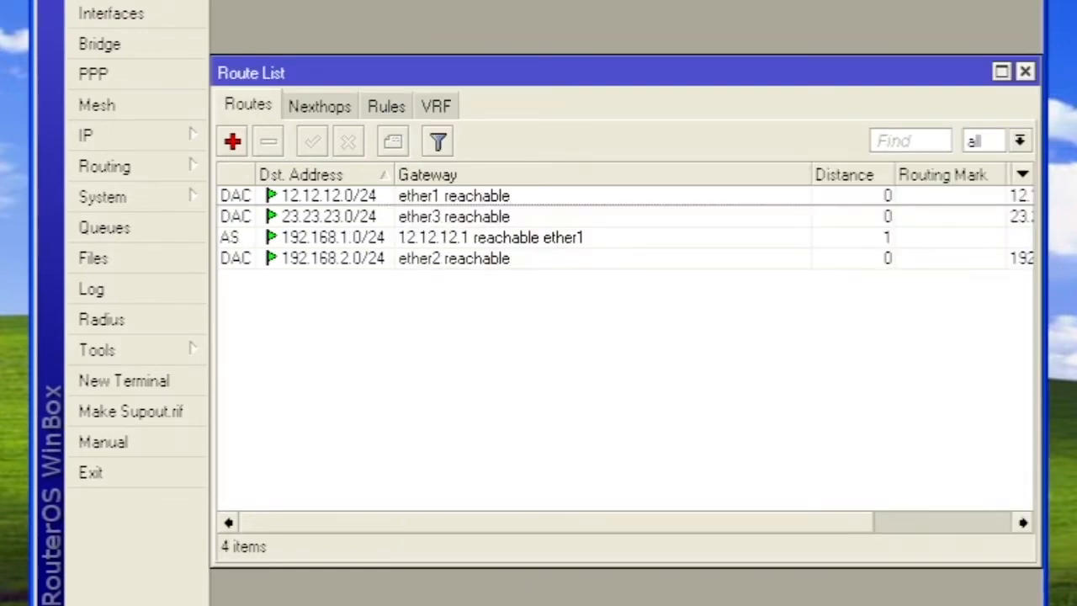
Add a static route to 192.168.3.0/24 with gateway 23.23.23.3 on the PC-2 side router.
{"action": "left_click", "coordinate": [232, 141]}
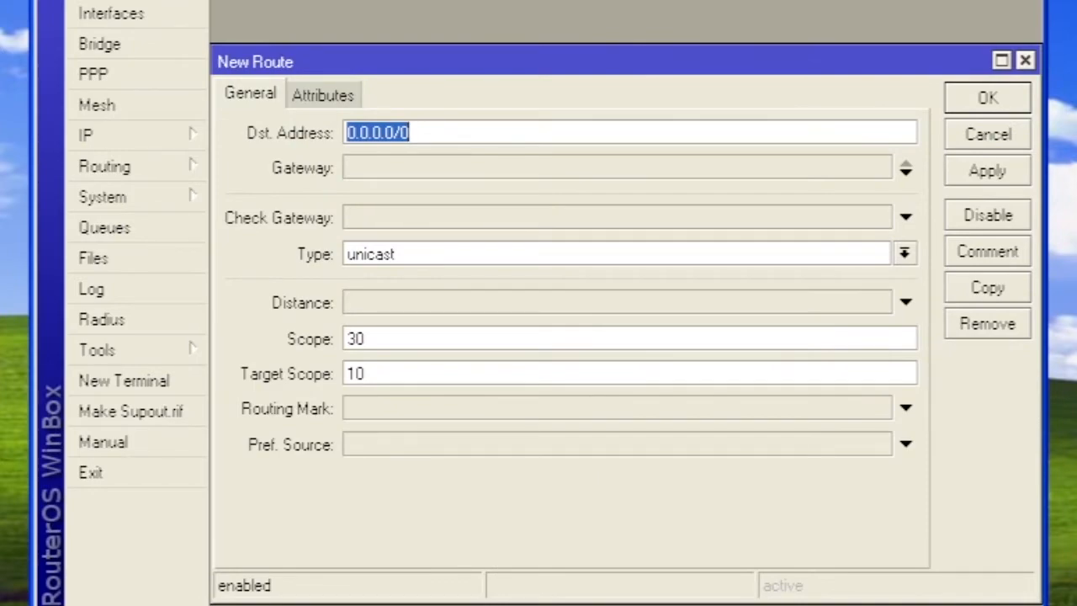
{"action": "type", "text": "192.1"}
{"action": "type", "text": "68"}
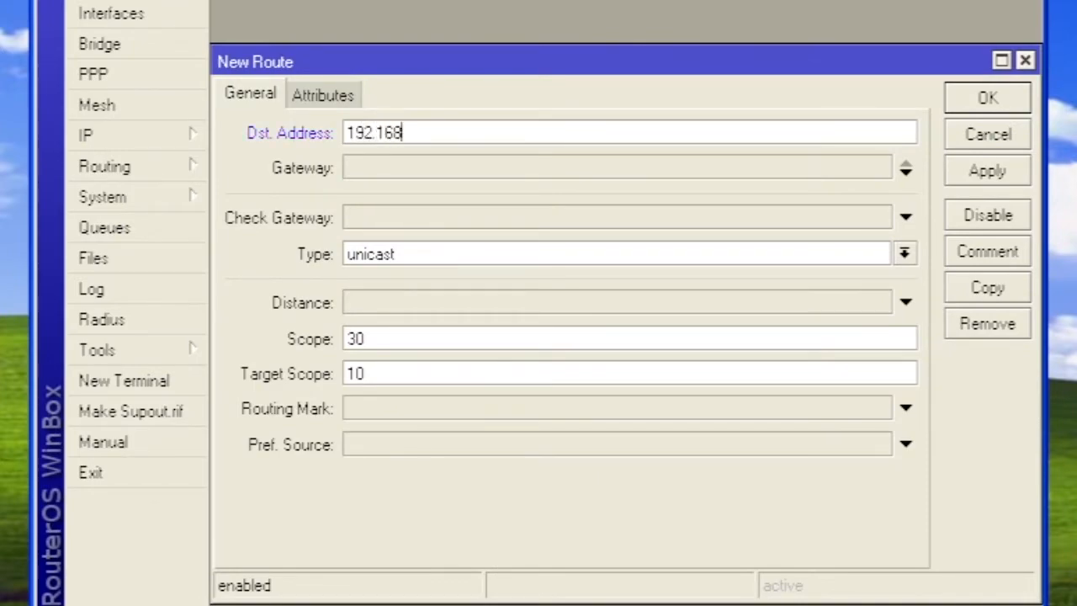
{"action": "type", "text": ".3.0/24"}
{"action": "left_click", "coordinate": [905, 169]}
{"action": "key", "text": "Tab"}
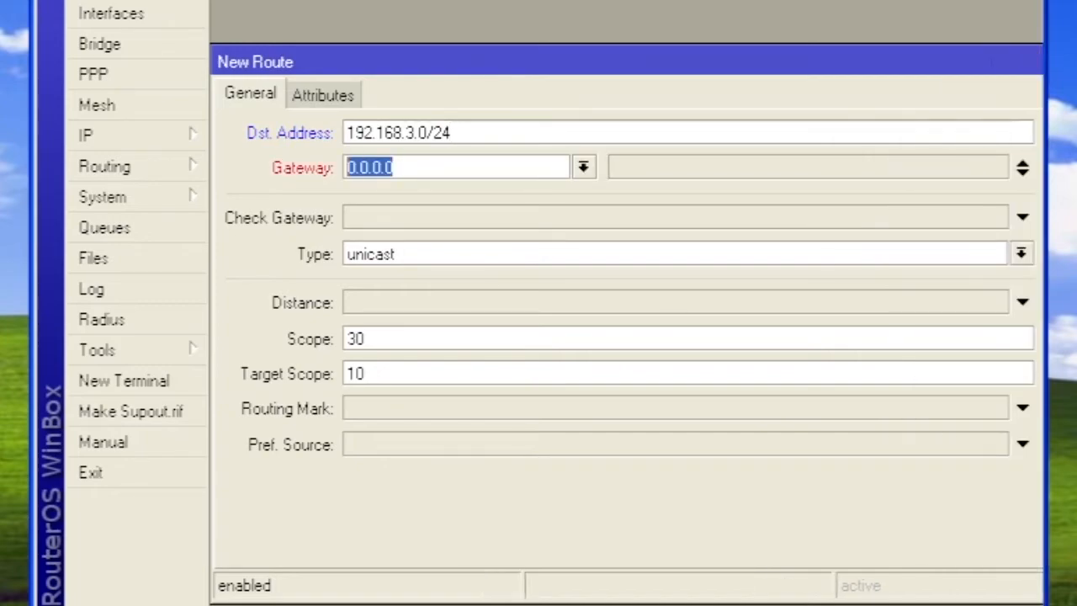
{"action": "type", "text": "23.23.23.3"}
{"action": "key", "text": "Return"}
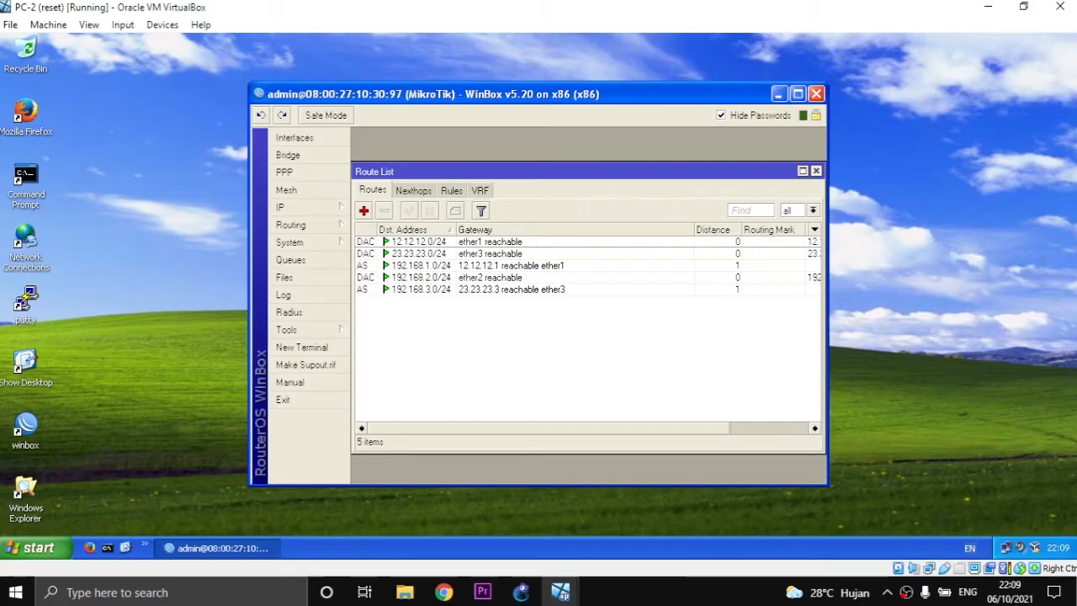
Switch to the PC-3 virtual machine and open its router's IP route list in WinBox.
{"action": "mouse_move", "coordinate": [560, 592]}
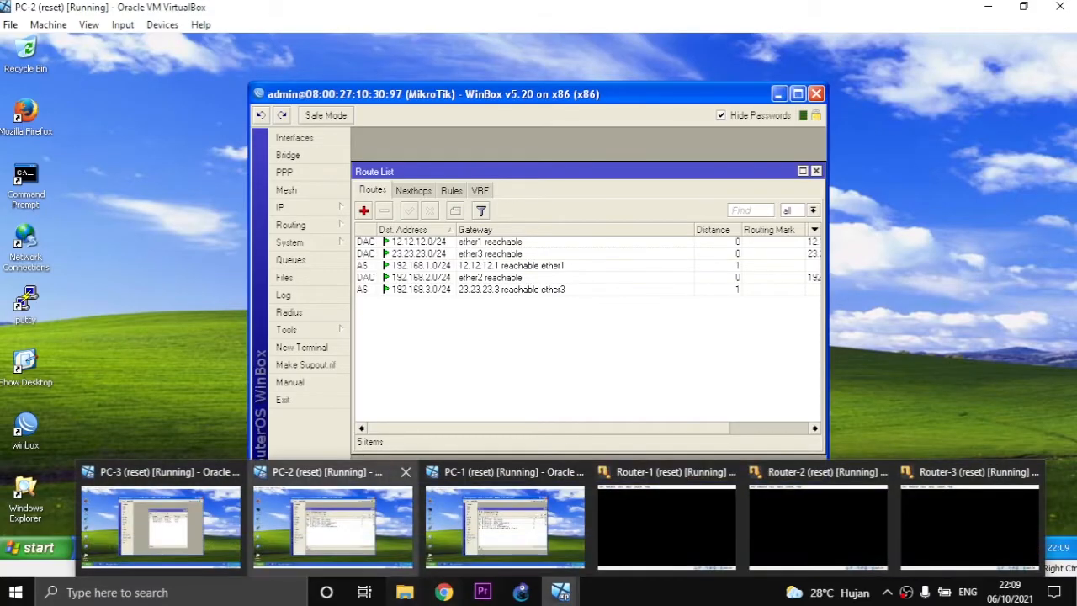
{"action": "left_click", "coordinate": [160, 520]}
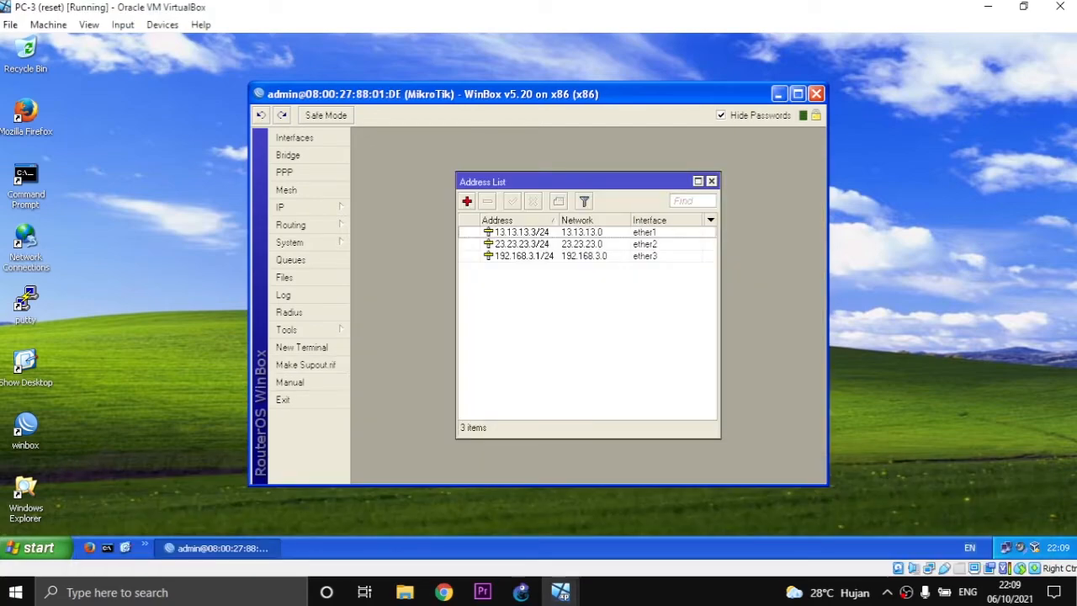
{"action": "left_click", "coordinate": [308, 207]}
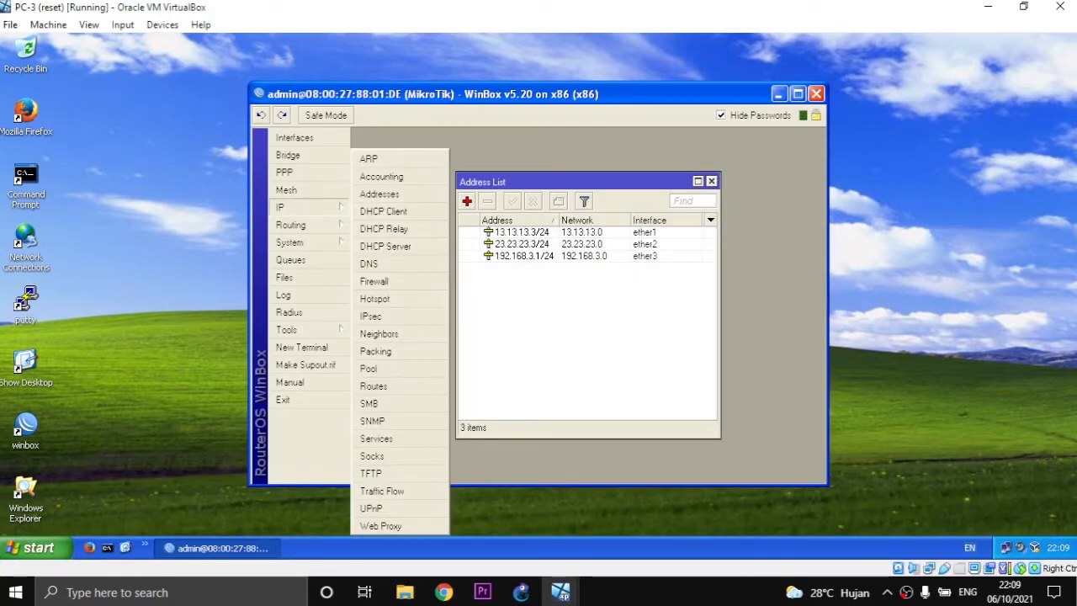
{"action": "left_click", "coordinate": [373, 385]}
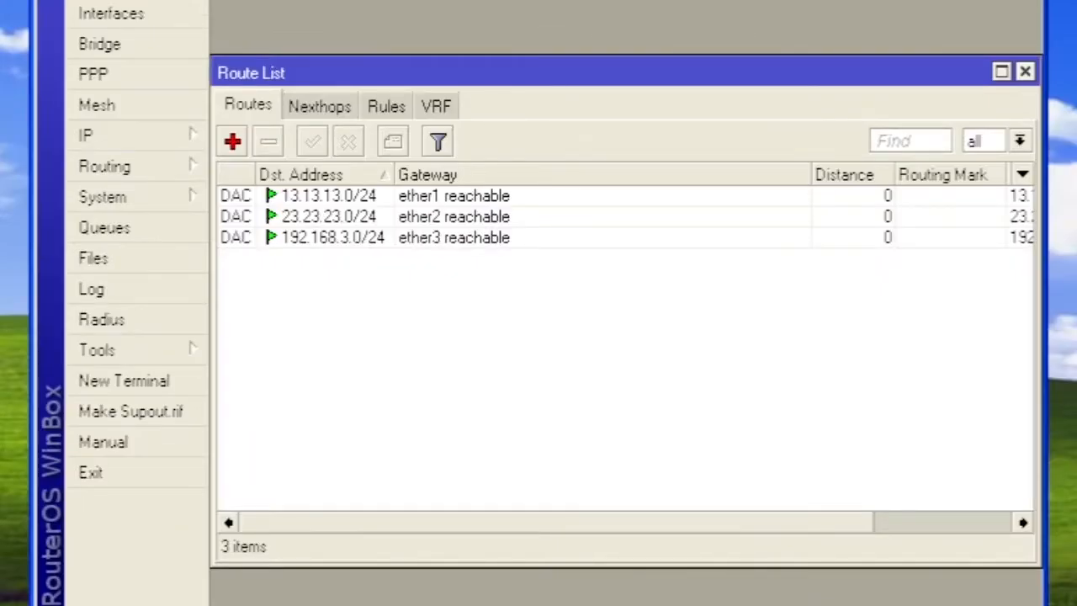
Add a static route to 192.168.2.0/24 with gateway 23.23.23.2.
{"action": "left_click", "coordinate": [233, 142]}
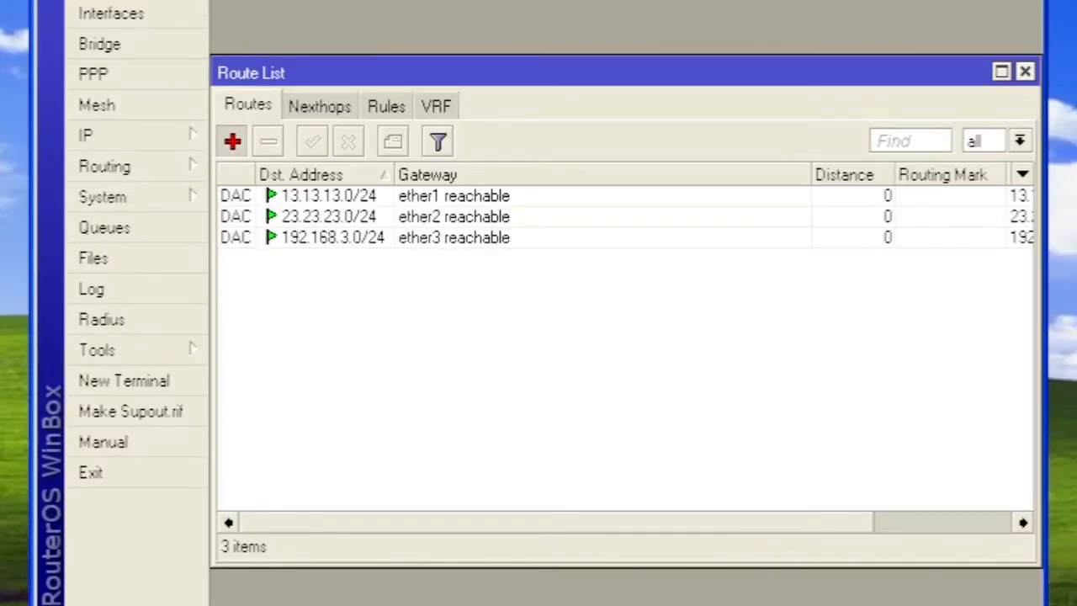
{"action": "type", "text": "192"}
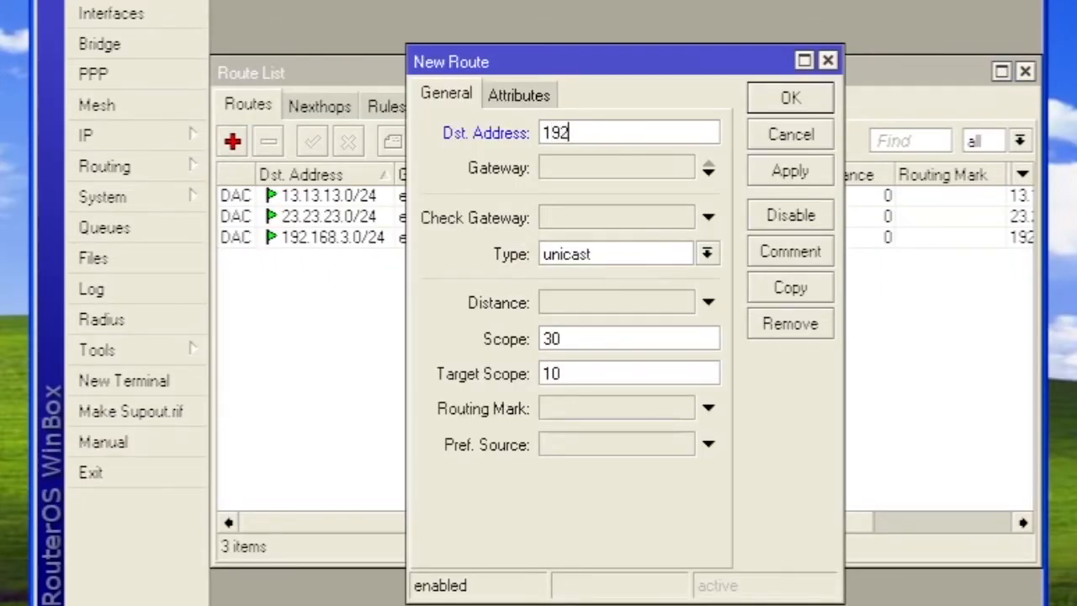
{"action": "type", "text": ".168.2.0"}
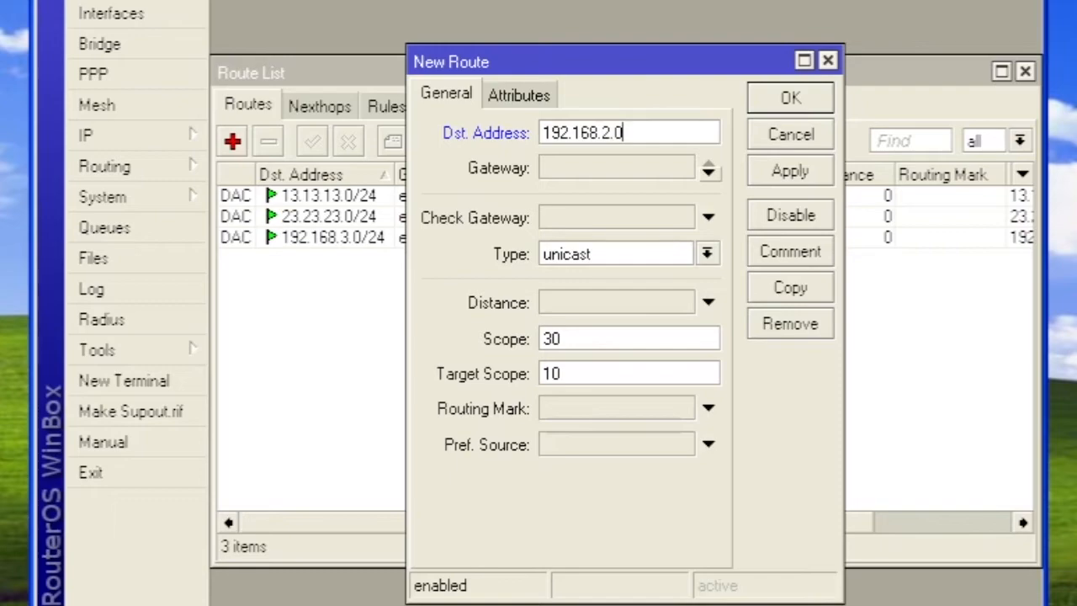
{"action": "left_click", "coordinate": [709, 172]}
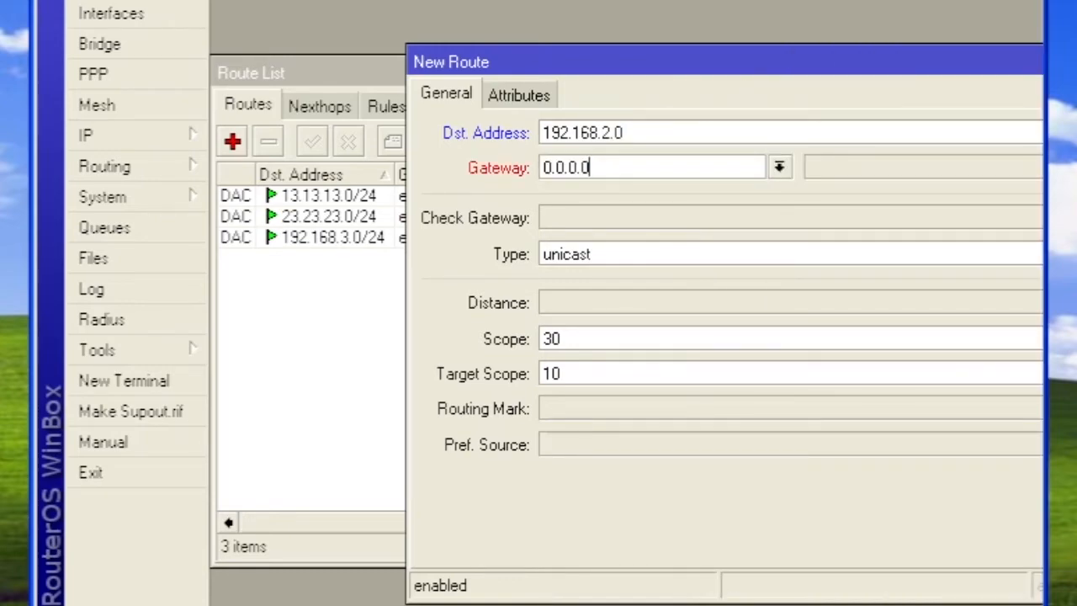
{"action": "double_click", "coordinate": [567, 167]}
{"action": "type", "text": "23.23.23.2"}
{"action": "left_click", "coordinate": [624, 132]}
{"action": "type", "text": "/24"}
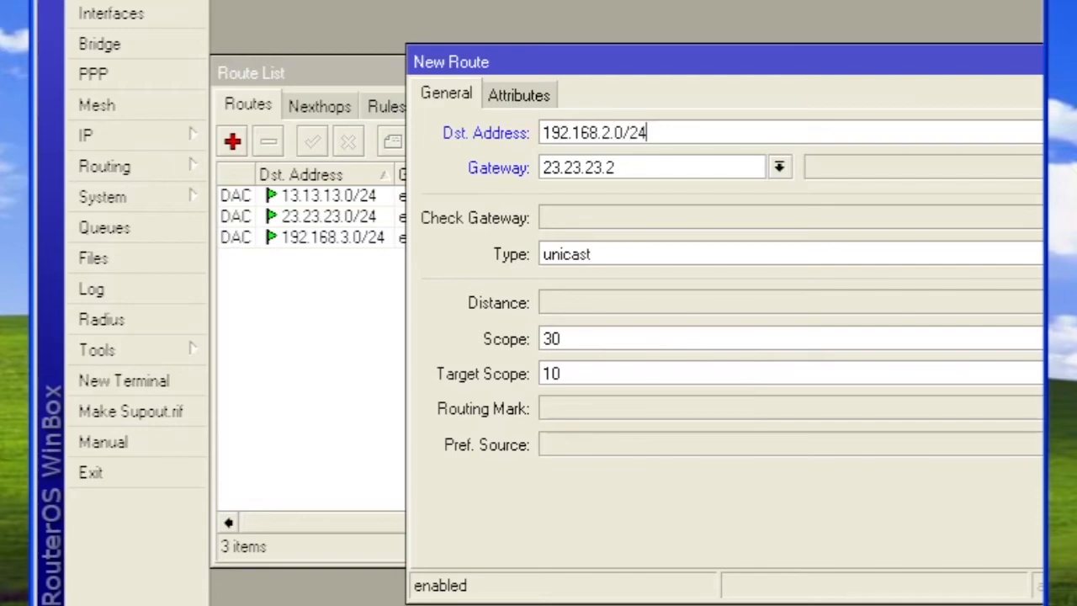
{"action": "key", "text": "Return"}
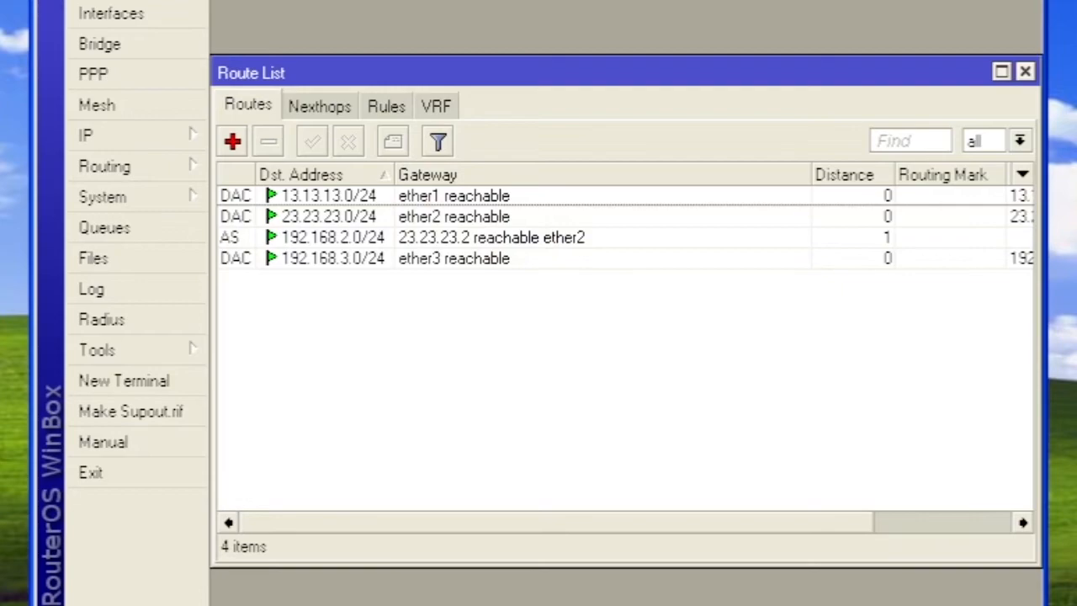
Add a static route to 12.12.12.0/24 with gateway 23.23.23.2.
{"action": "left_click", "coordinate": [232, 141]}
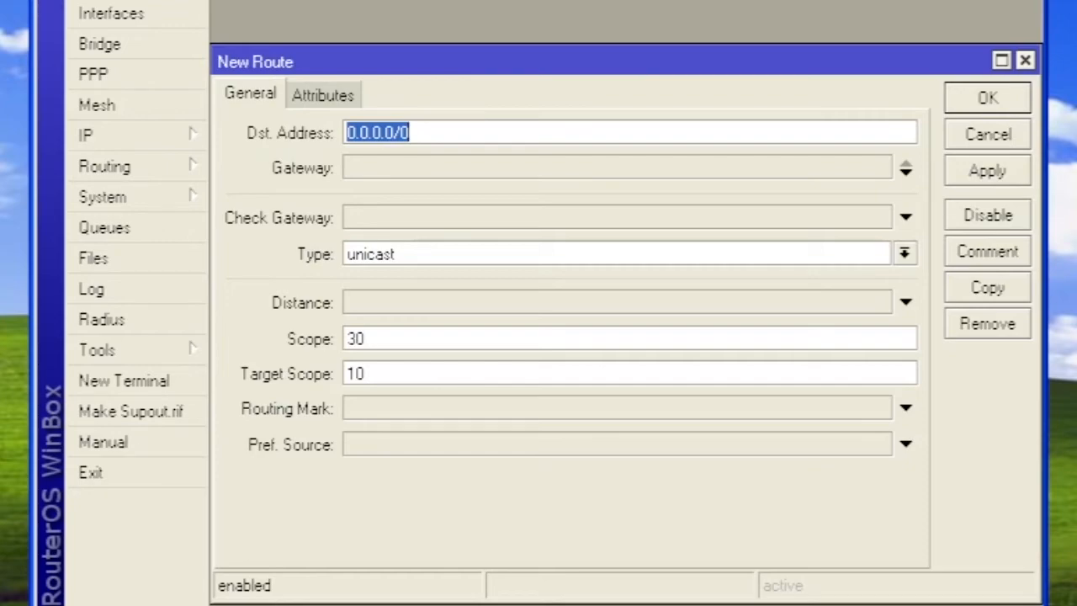
{"action": "type", "text": "12.12.12.0"}
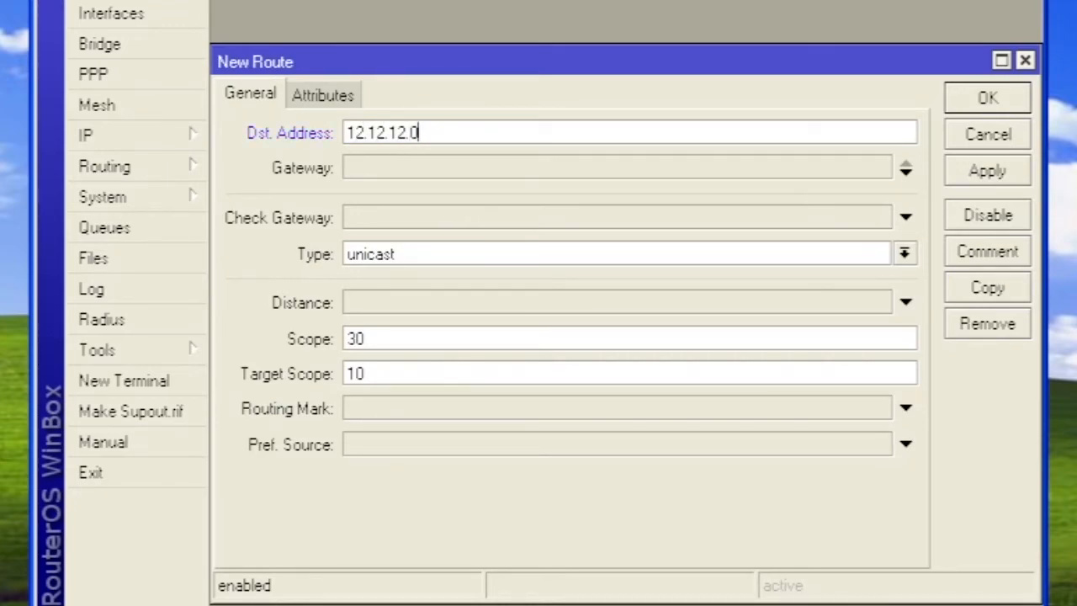
{"action": "left_click", "coordinate": [906, 172]}
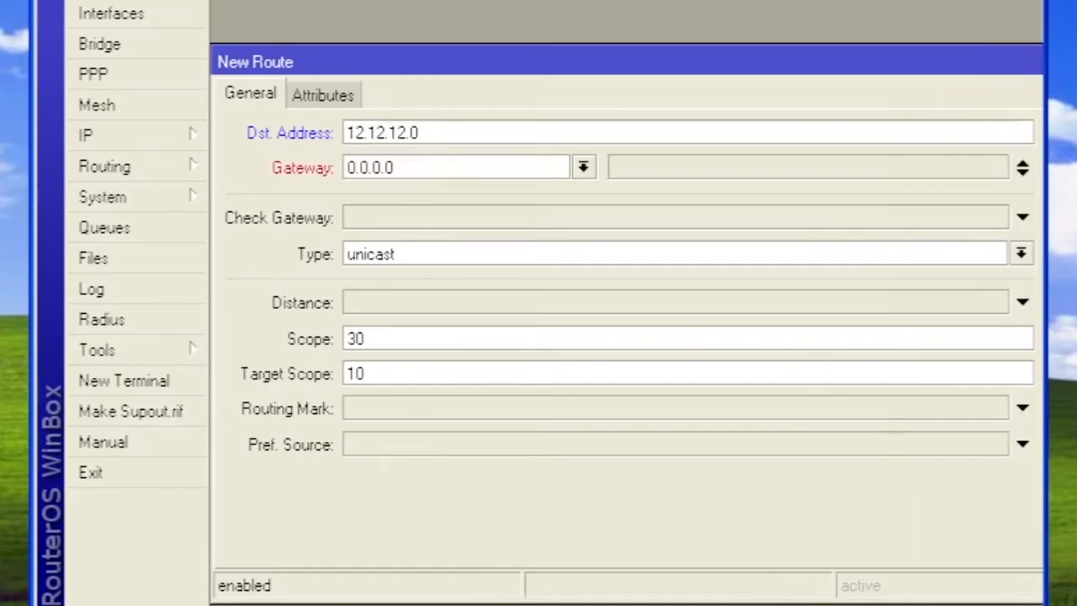
{"action": "double_click", "coordinate": [389, 168]}
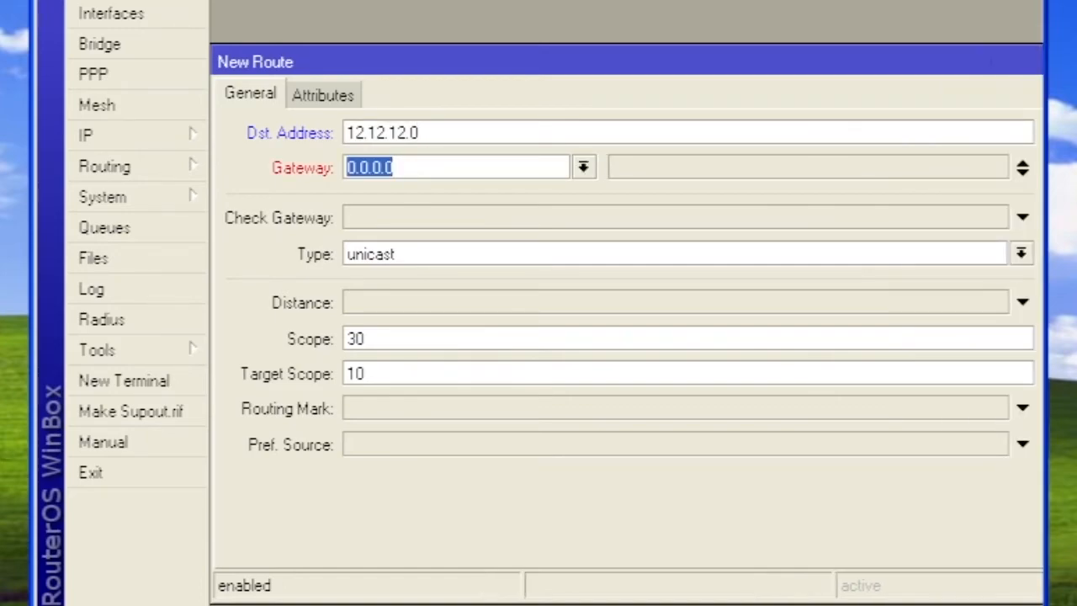
{"action": "type", "text": "23"}
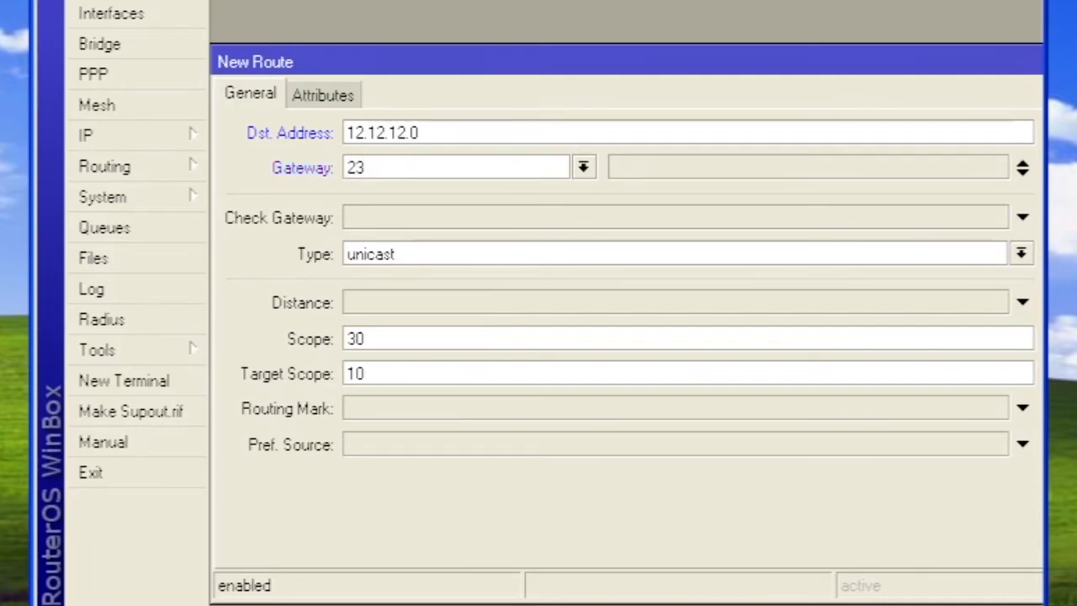
{"action": "type", "text": ".23.23.2"}
{"action": "left_click", "coordinate": [420, 133]}
{"action": "type", "text": "/24"}
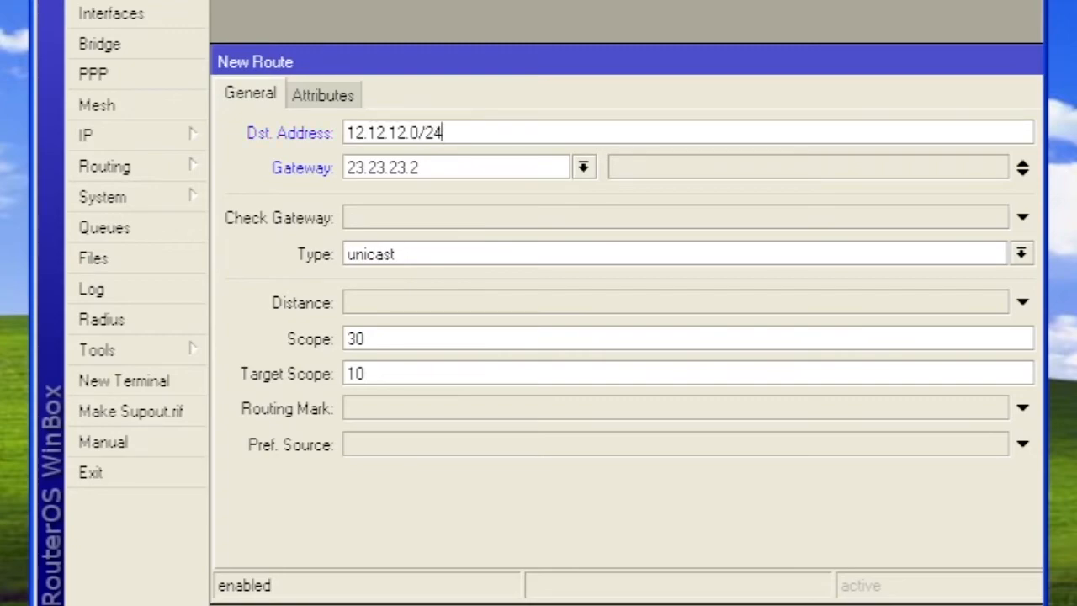
{"action": "key", "text": "Return"}
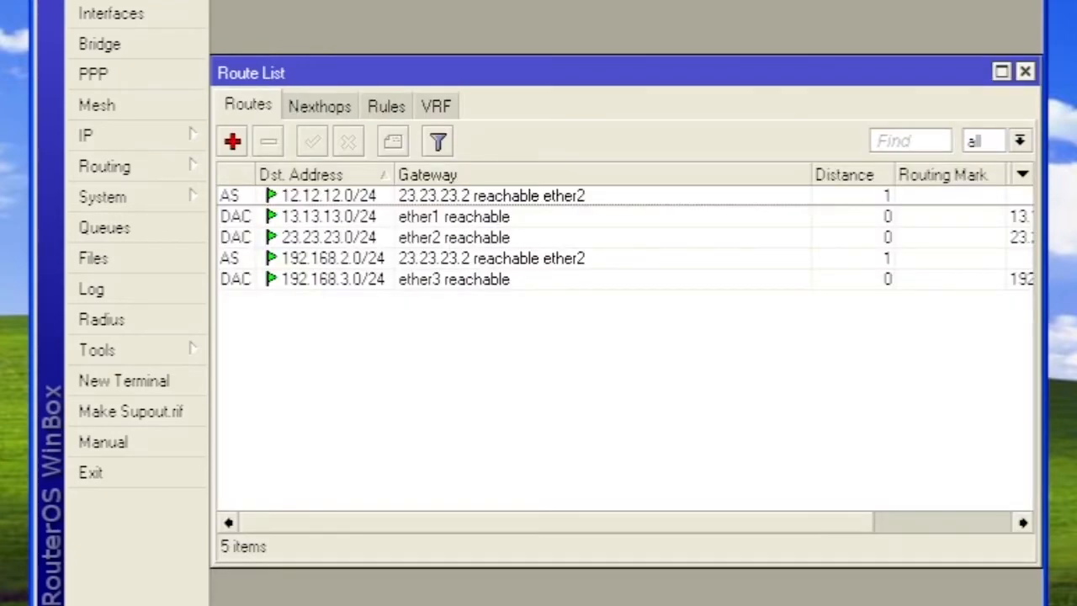
Create a new route with destination 192.168.1.0/24 and enter 12.12.12.1 as its gateway.
{"action": "left_click", "coordinate": [232, 141]}
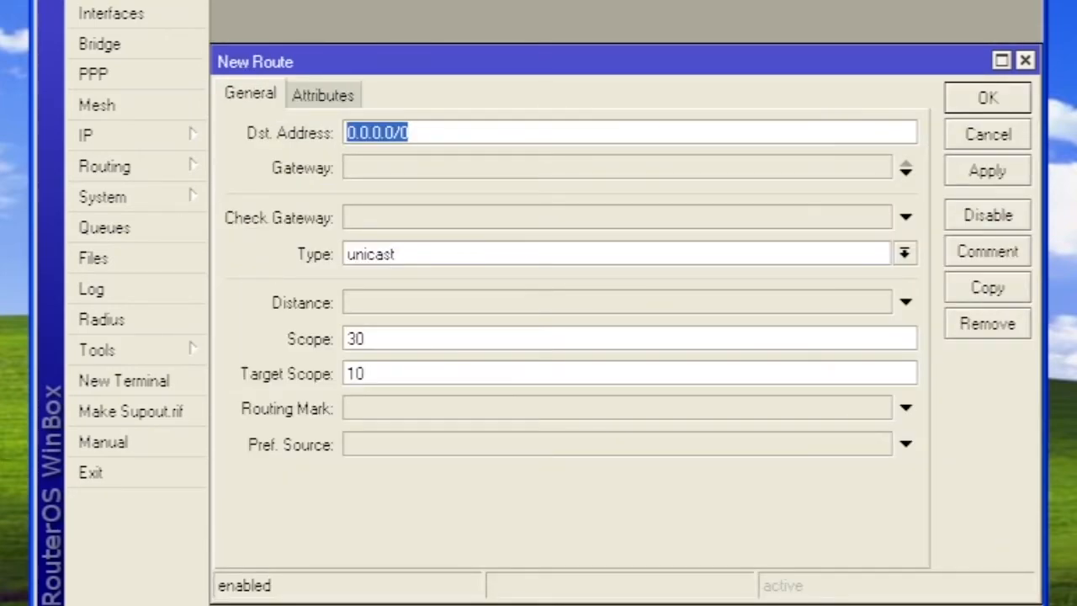
{"action": "type", "text": "192.1"}
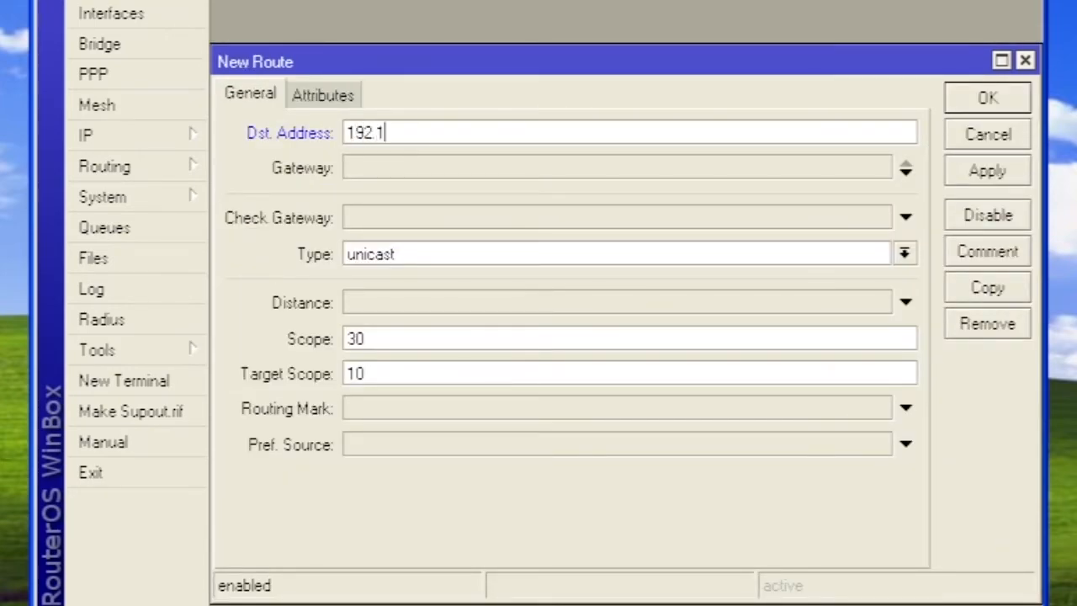
{"action": "type", "text": "68.1.0/2"}
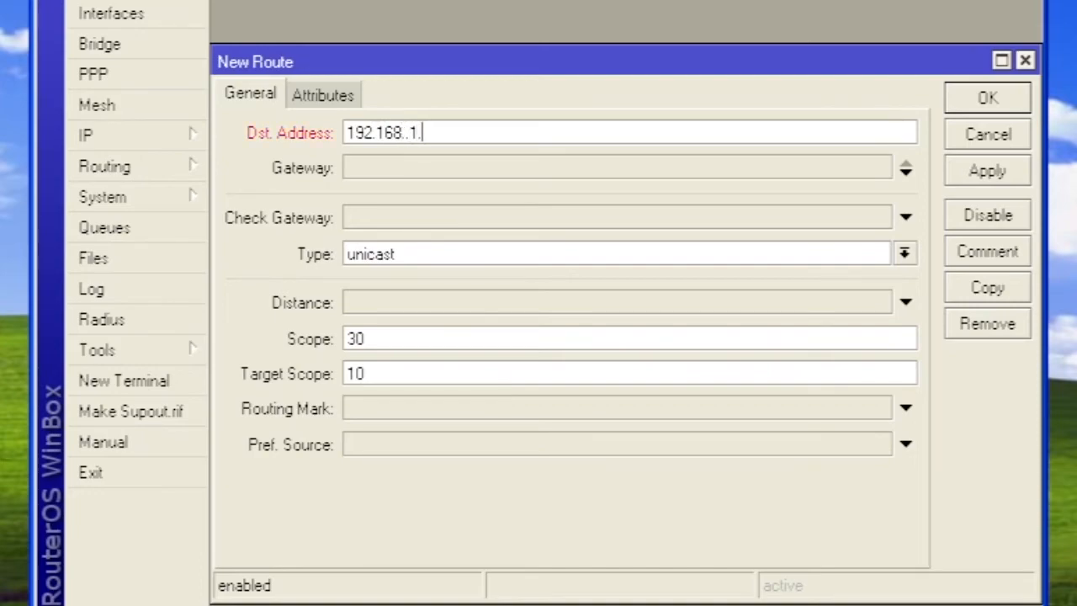
{"action": "type", "text": "4"}
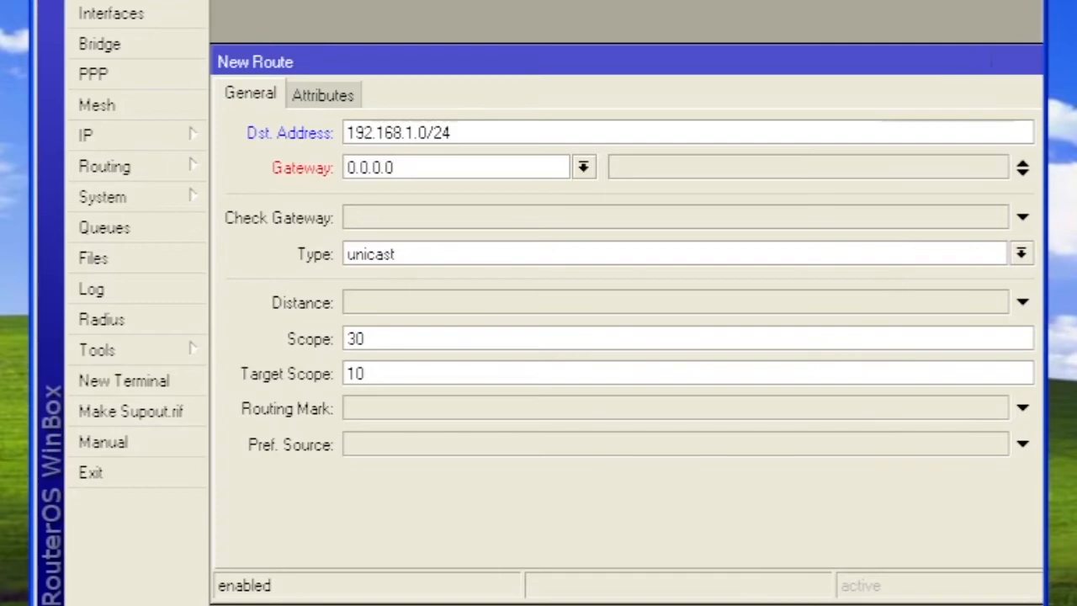
{"action": "left_click_drag", "start_coordinate": [394, 168], "coordinate": [346, 167]}
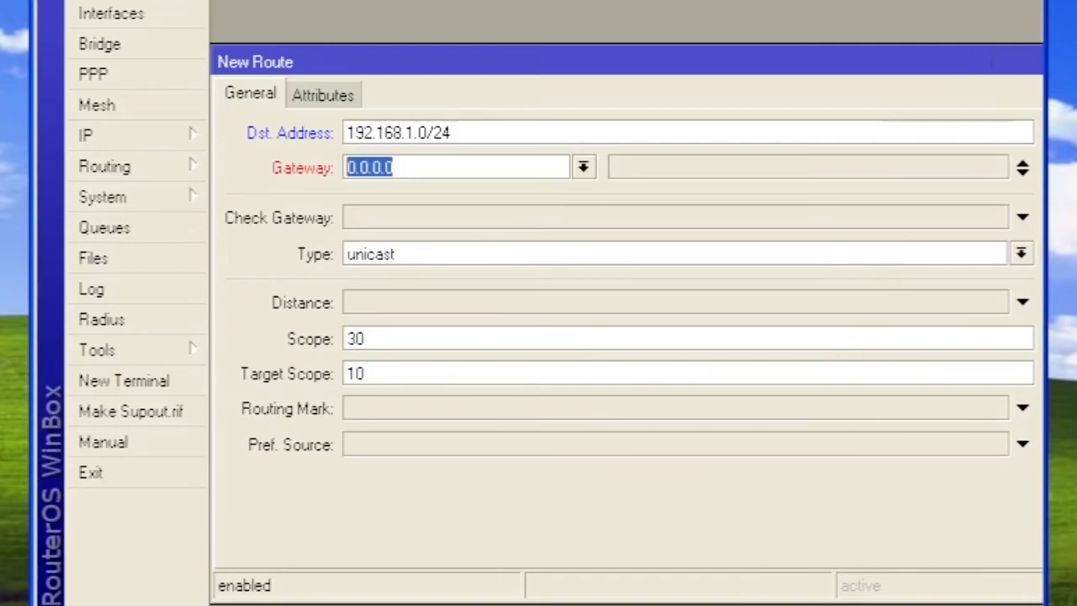
{"action": "type", "text": "12.12.12.1"}
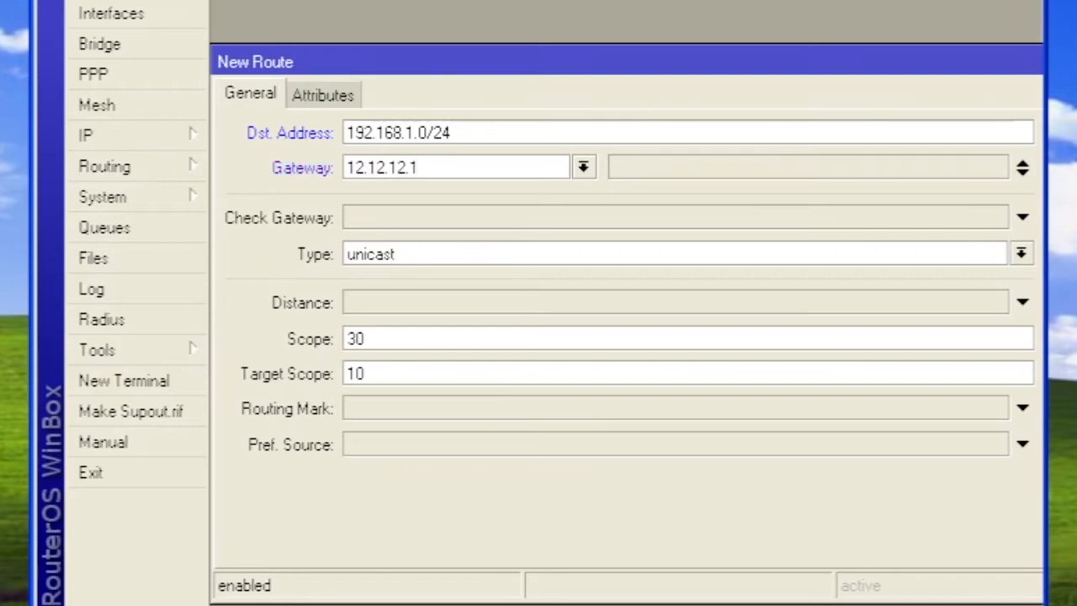
Set the 192.168.1.0/24 route's scope to 10 and target scope to 30, and save the route.
{"action": "double_click", "coordinate": [359, 339]}
{"action": "type", "text": "10"}
{"action": "double_click", "coordinate": [356, 374]}
{"action": "type", "text": "30"}
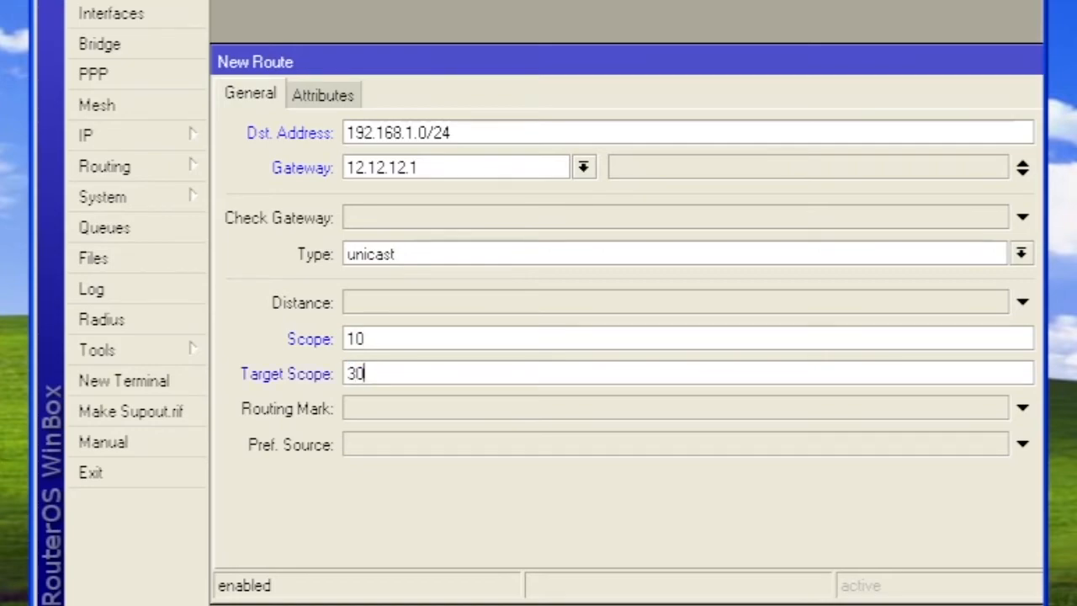
{"action": "key", "text": "Return"}
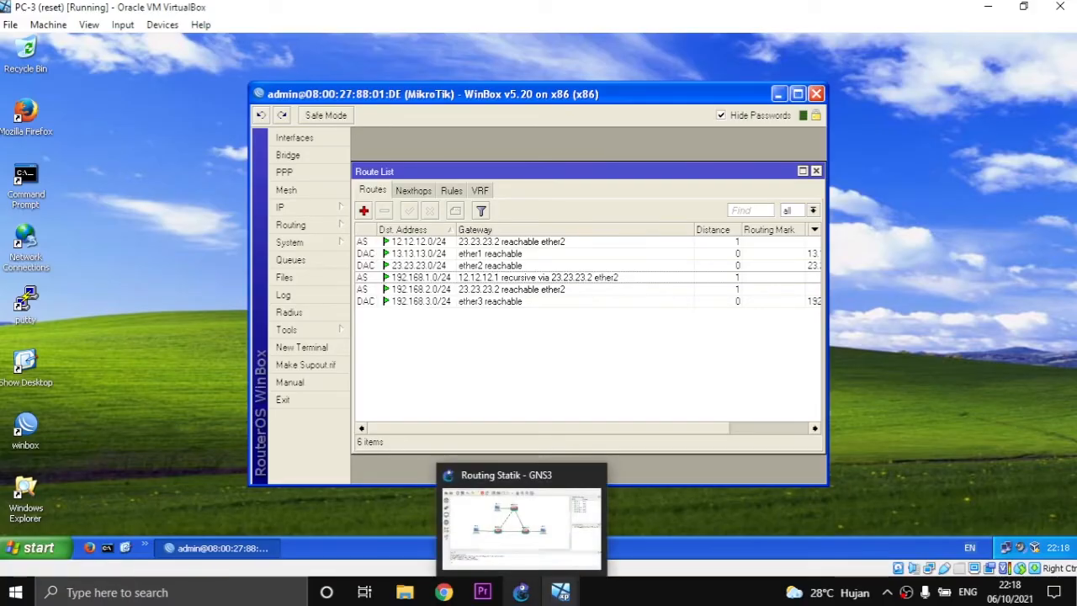
Switch to the PC-1 virtual machine and ping 192.168.3.2 and 192.168.2.2 from its Command Prompt.
{"action": "mouse_move", "coordinate": [560, 593]}
{"action": "left_click", "coordinate": [504, 522]}
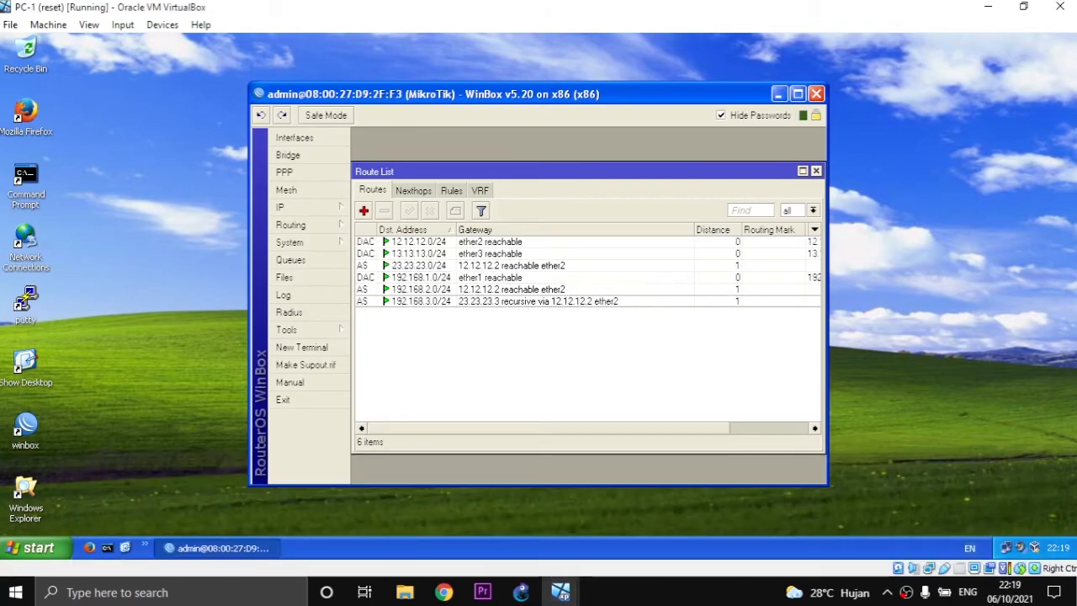
{"action": "type", "text": "p"}
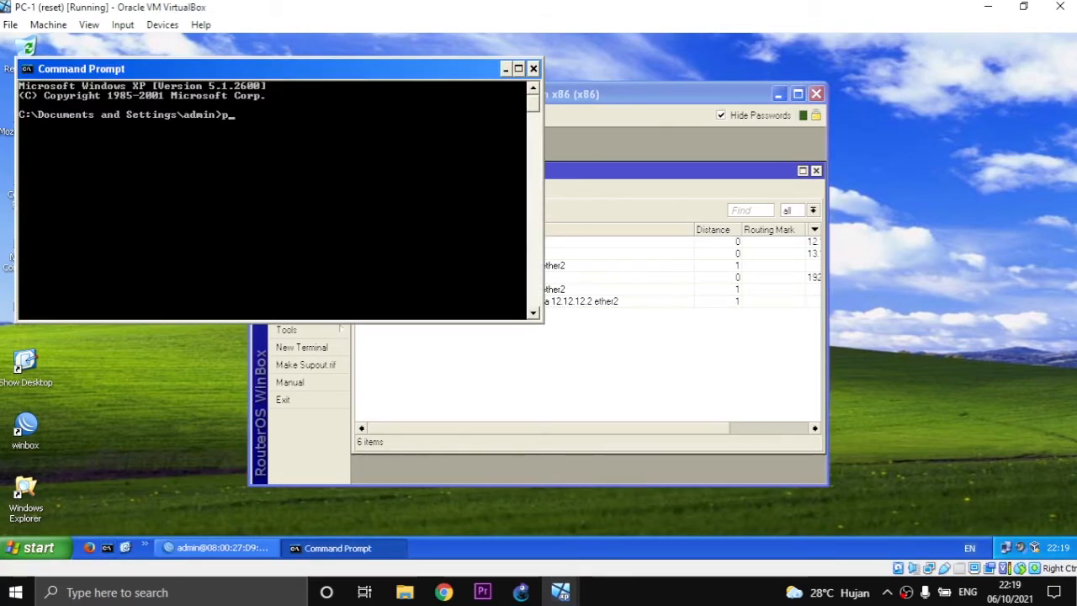
{"action": "type", "text": "ing 192.168.3"}
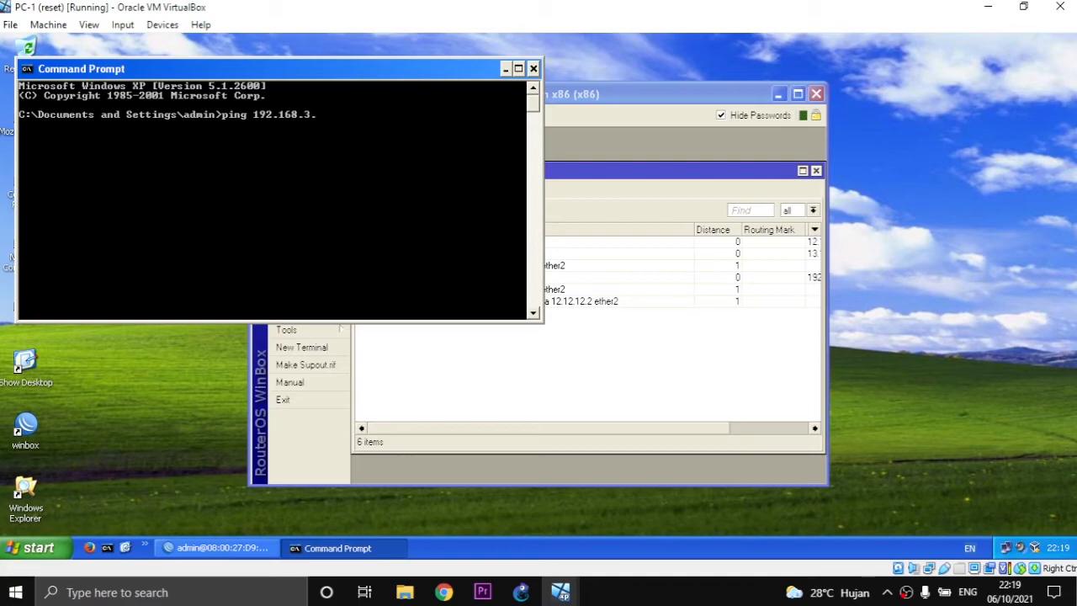
{"action": "type", "text": ".2"}
{"action": "key", "text": "Return"}
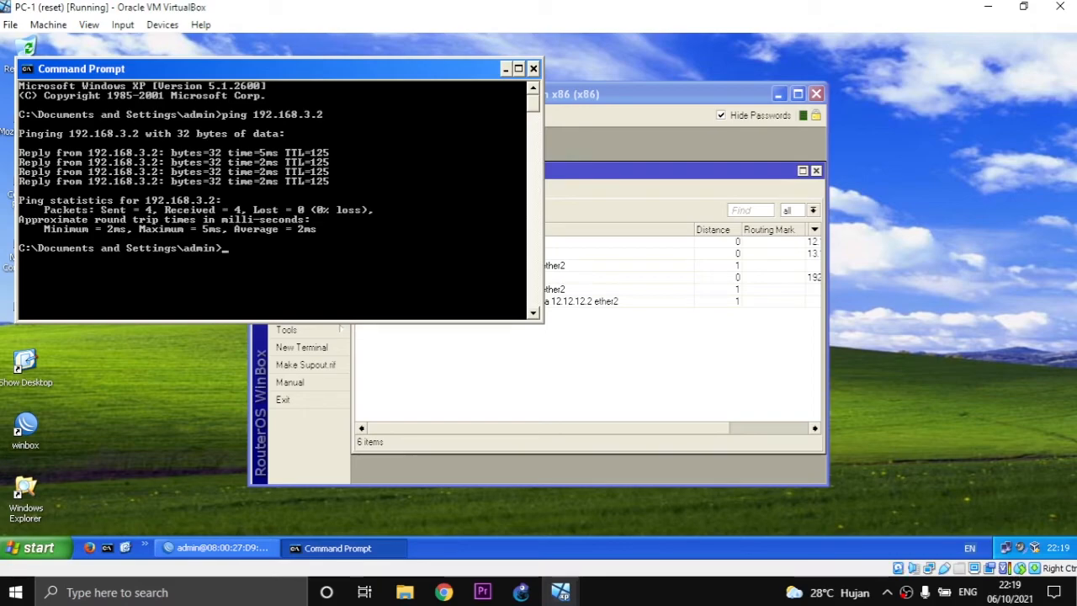
{"action": "type", "text": "ping 192.168.2.2"}
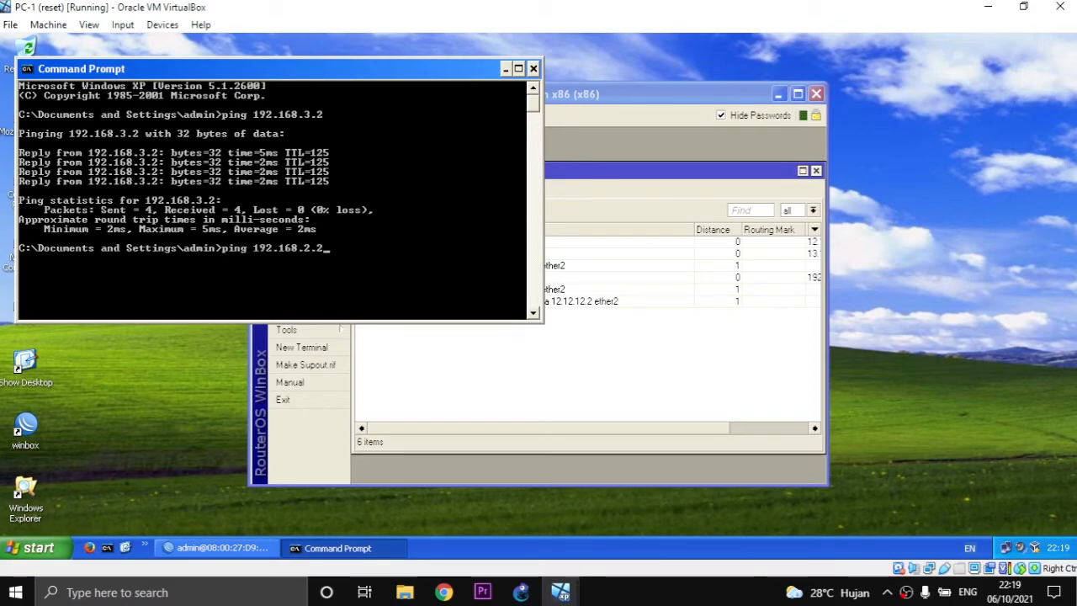
{"action": "key", "text": "Return"}
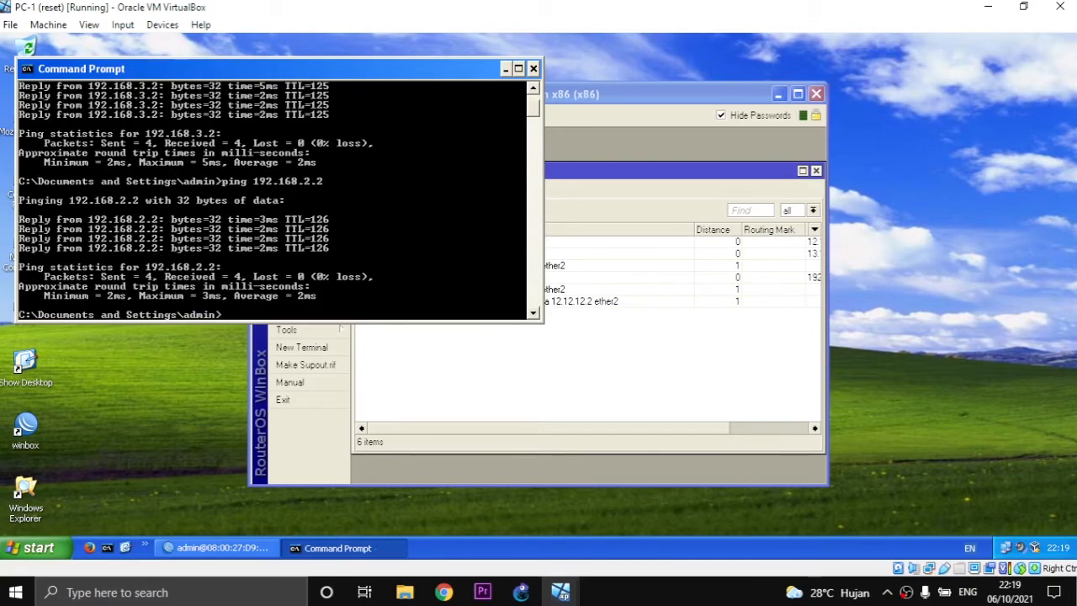
Trace the routes from PC-1 to 192.168.2.2 and 192.168.3.2 with tracert.
{"action": "type", "text": "tracert 192.168.2.2"}
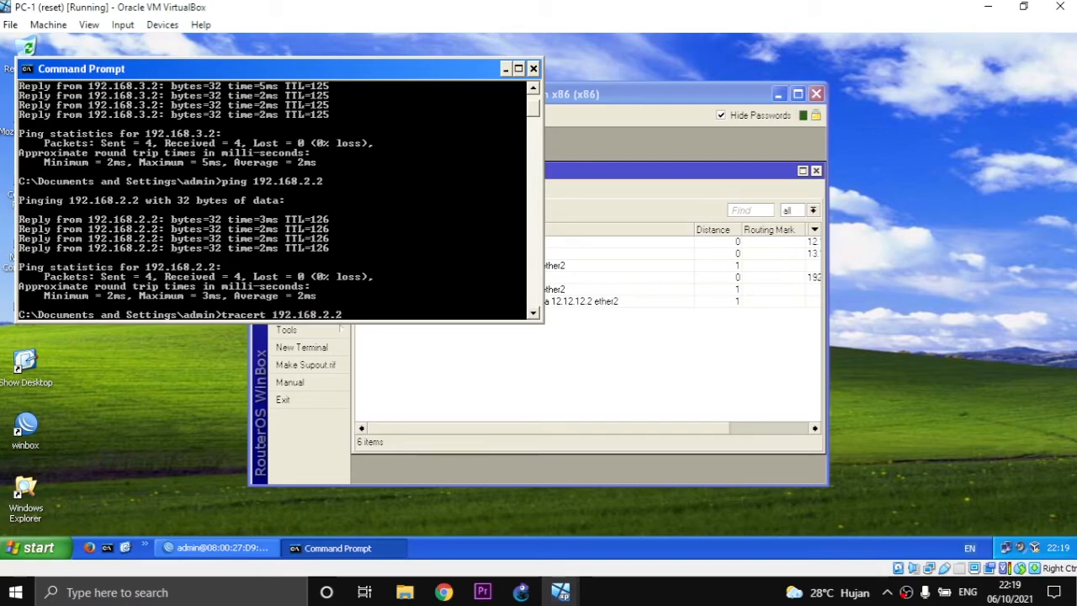
{"action": "key", "text": "Return"}
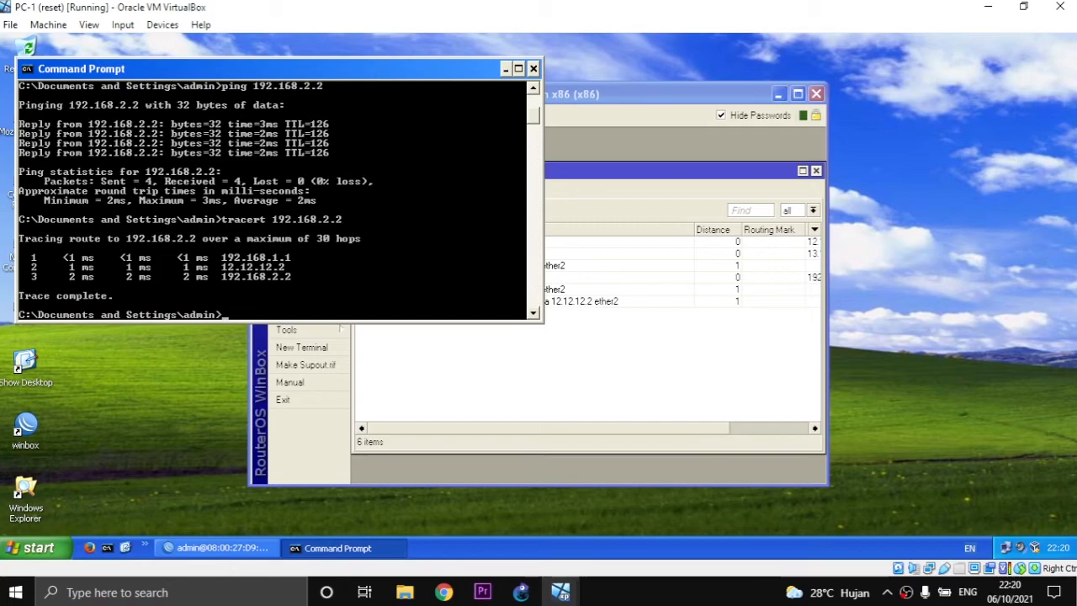
{"action": "type", "text": "acert 192.168.3.2"}
{"action": "key", "text": "Return"}
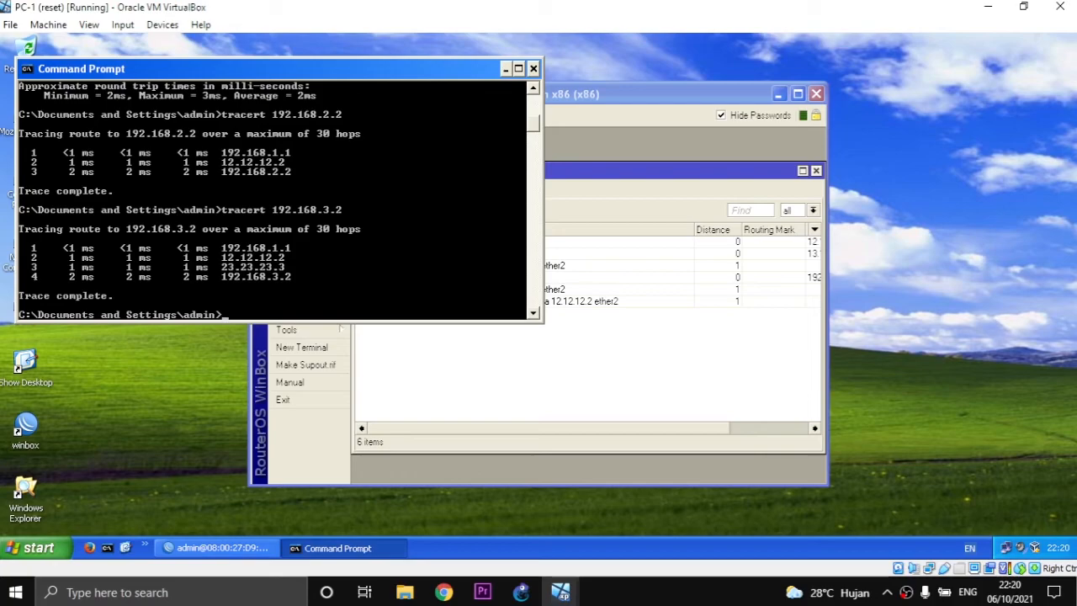
Switch to the PC-2 virtual machine and run tracert to 192.168.1.2 and 192.168.3.2 from its Command Prompt.
{"action": "mouse_move", "coordinate": [560, 592]}
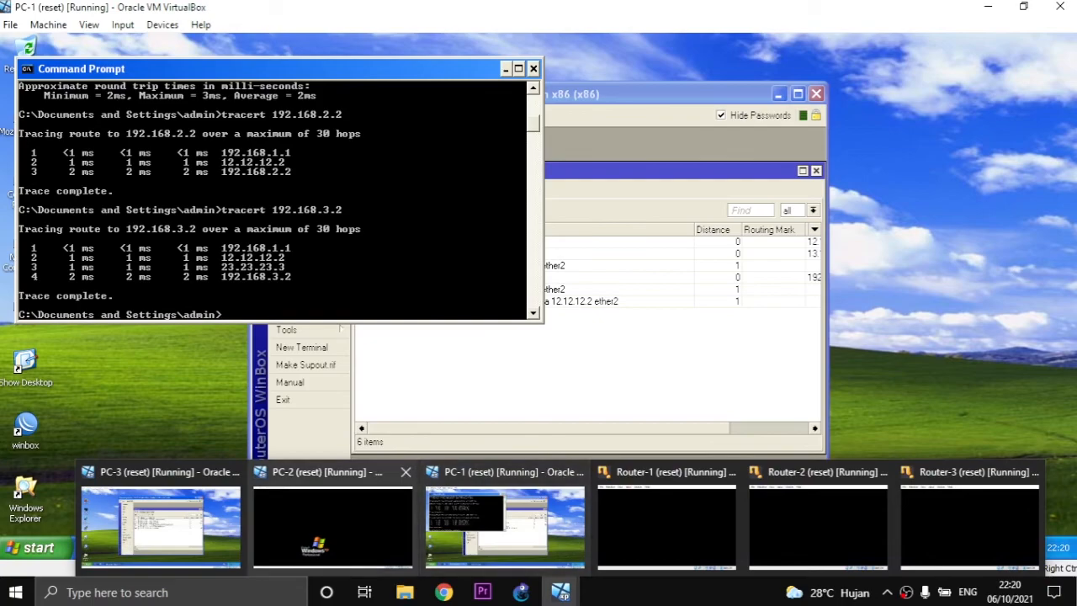
{"action": "left_click", "coordinate": [341, 522]}
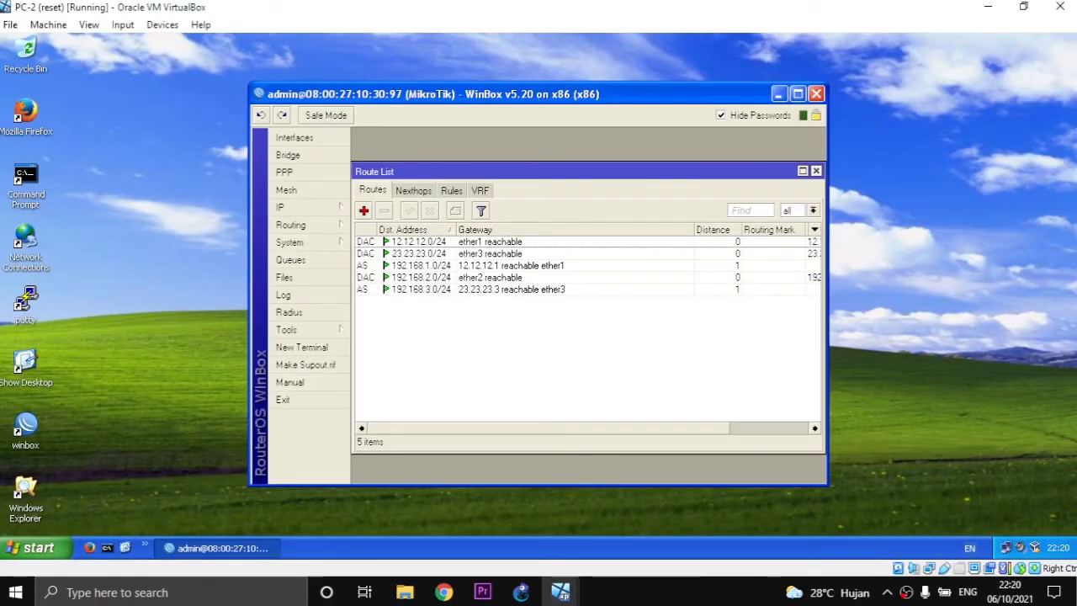
{"action": "left_click", "coordinate": [107, 547]}
{"action": "type", "text": "trac"}
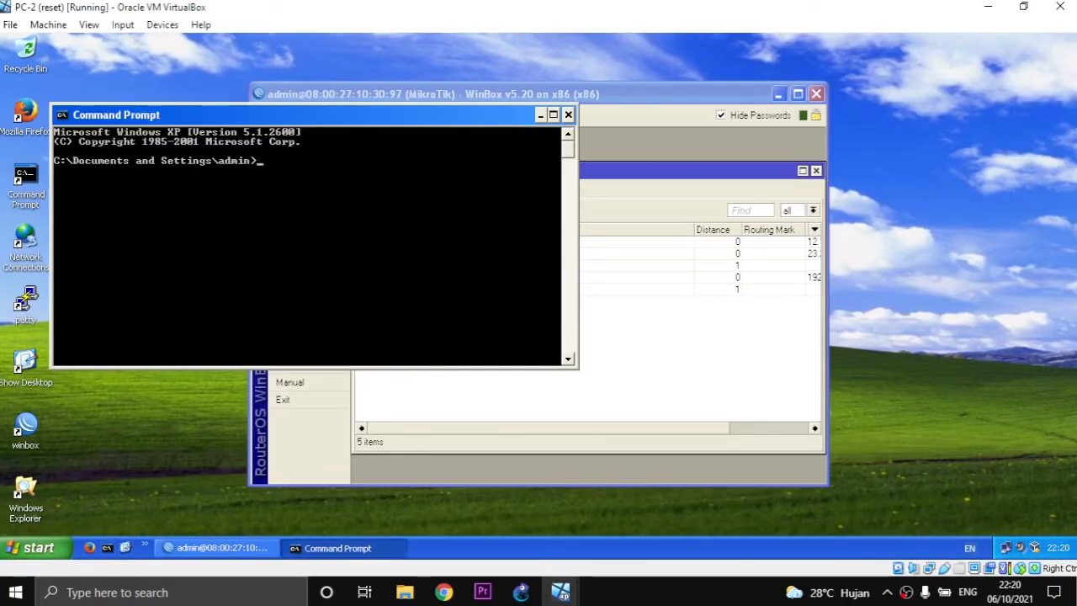
{"action": "type", "text": "ert 192.168.1.2"}
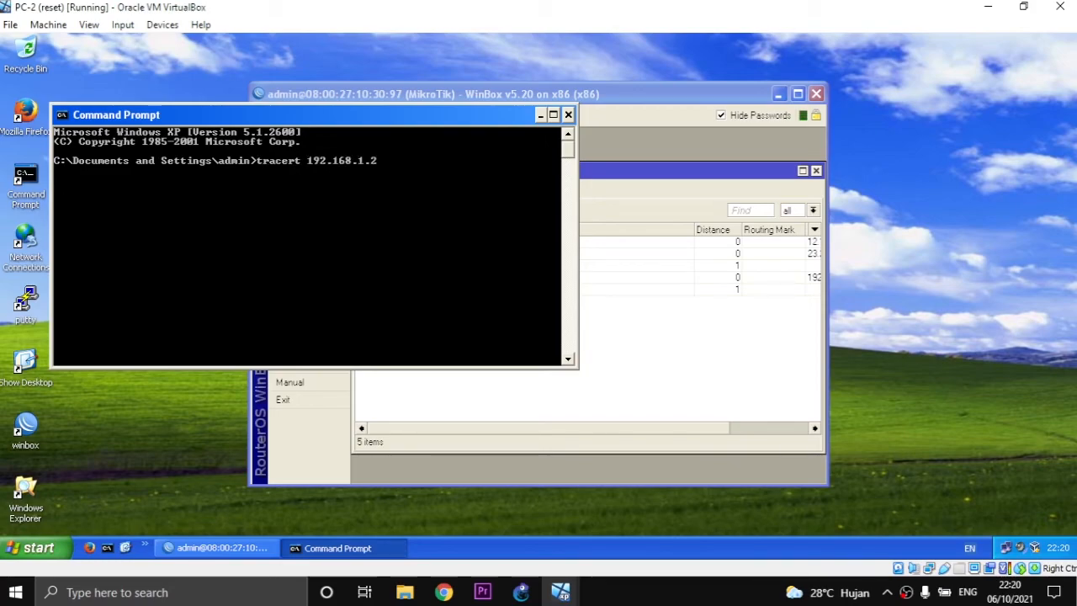
{"action": "key", "text": "Return"}
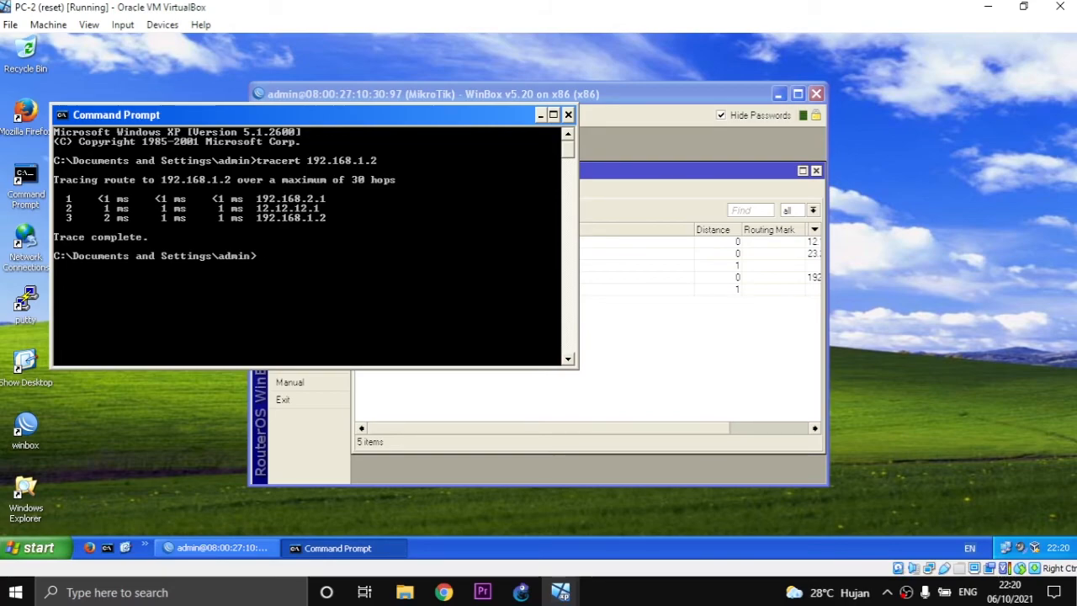
{"action": "type", "text": "tracert 192.168"}
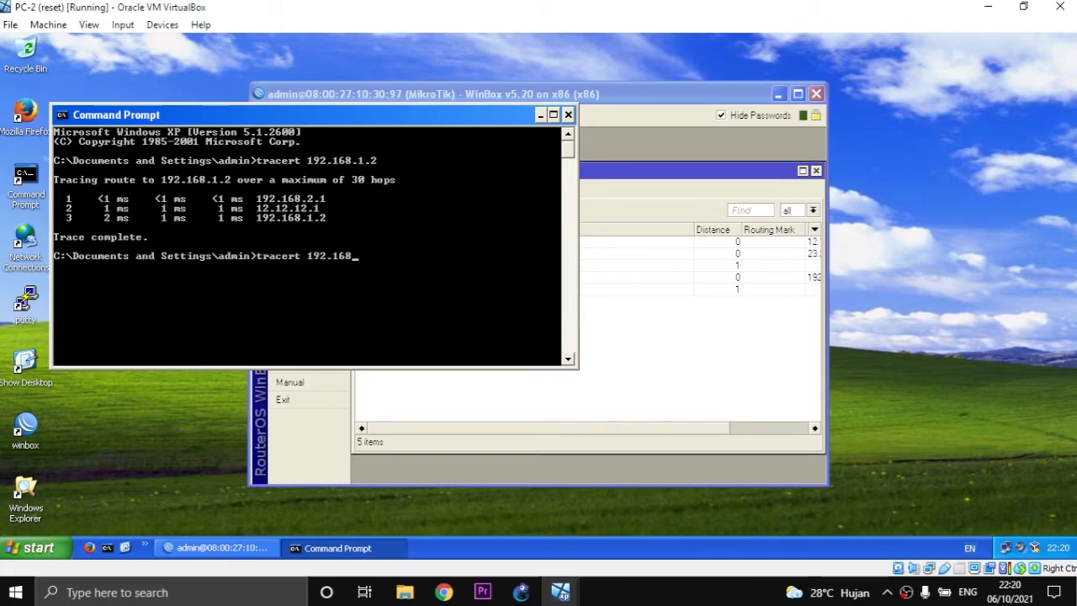
{"action": "type", "text": ".3.2"}
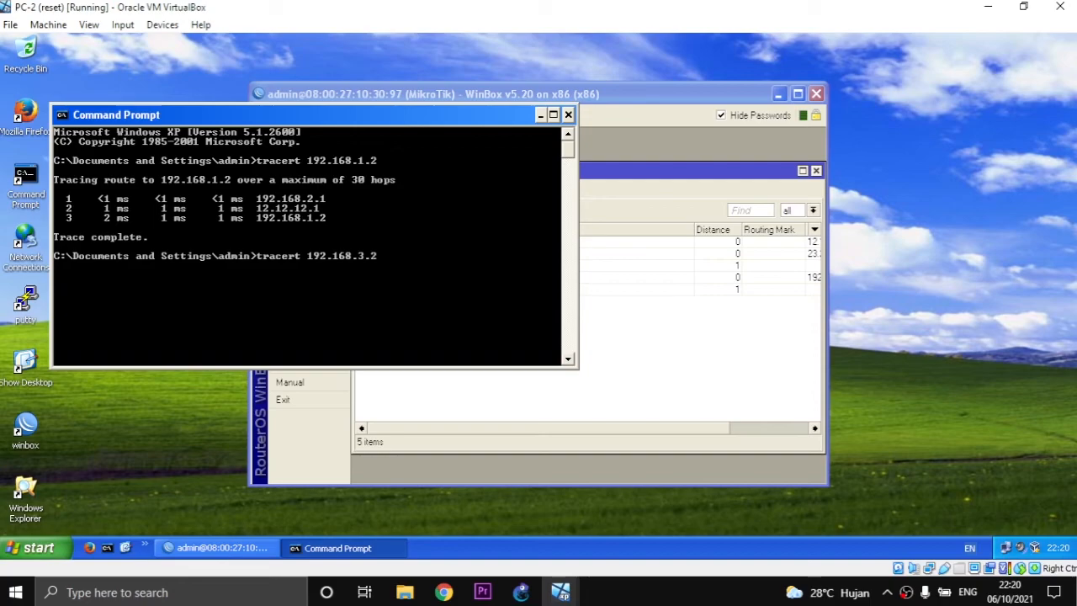
{"action": "key", "text": "Return"}
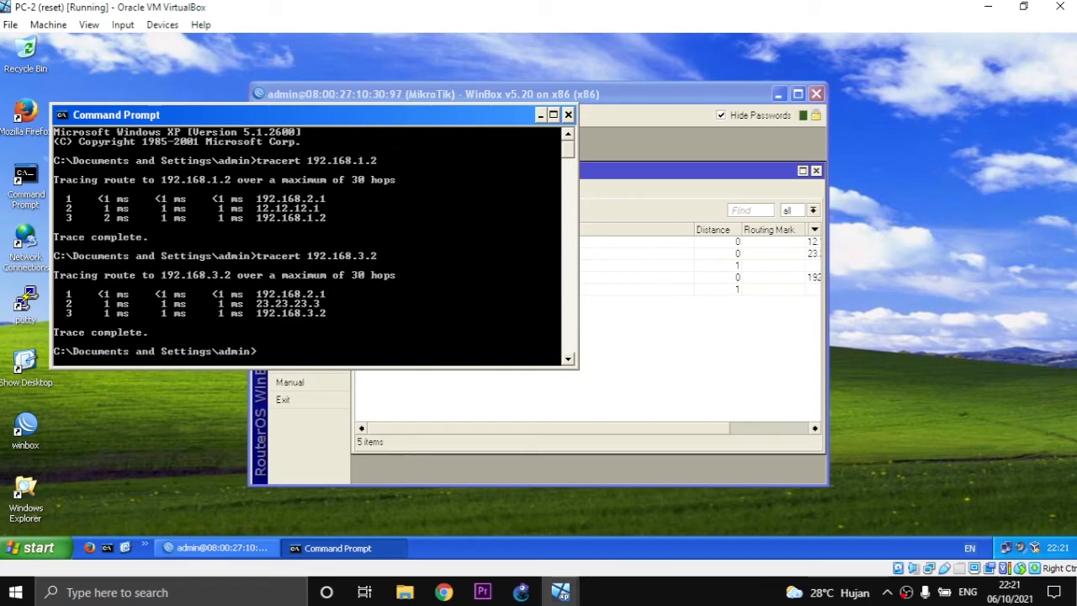
Switch to the PC-3 virtual machine and ping 192.168.2.2 and 192.168.1.2 from its Command Prompt.
{"action": "mouse_move", "coordinate": [561, 592]}
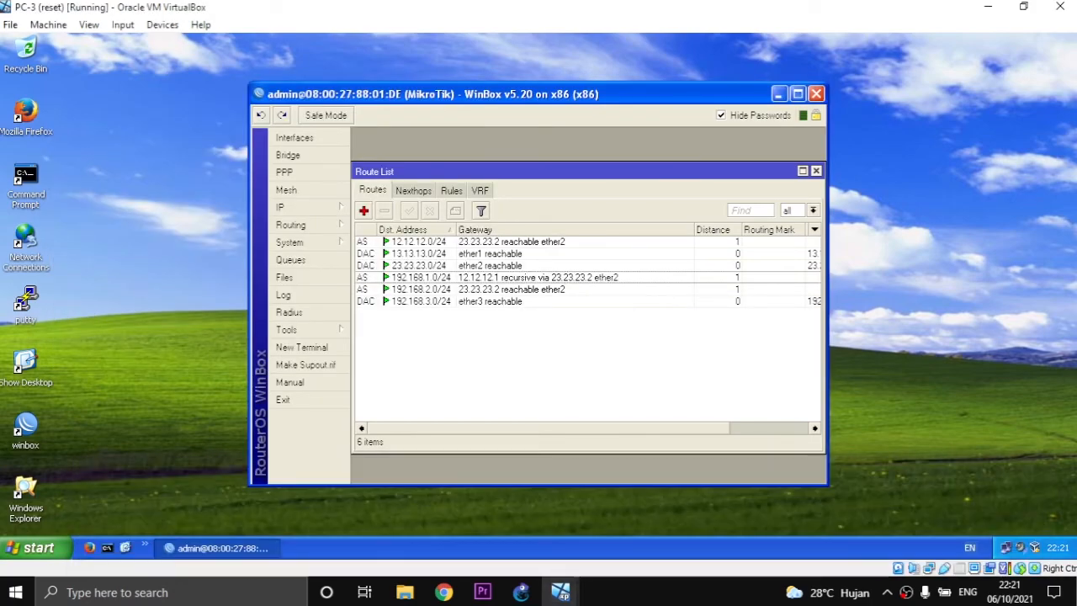
{"action": "left_click", "coordinate": [108, 548]}
{"action": "type", "text": "p"}
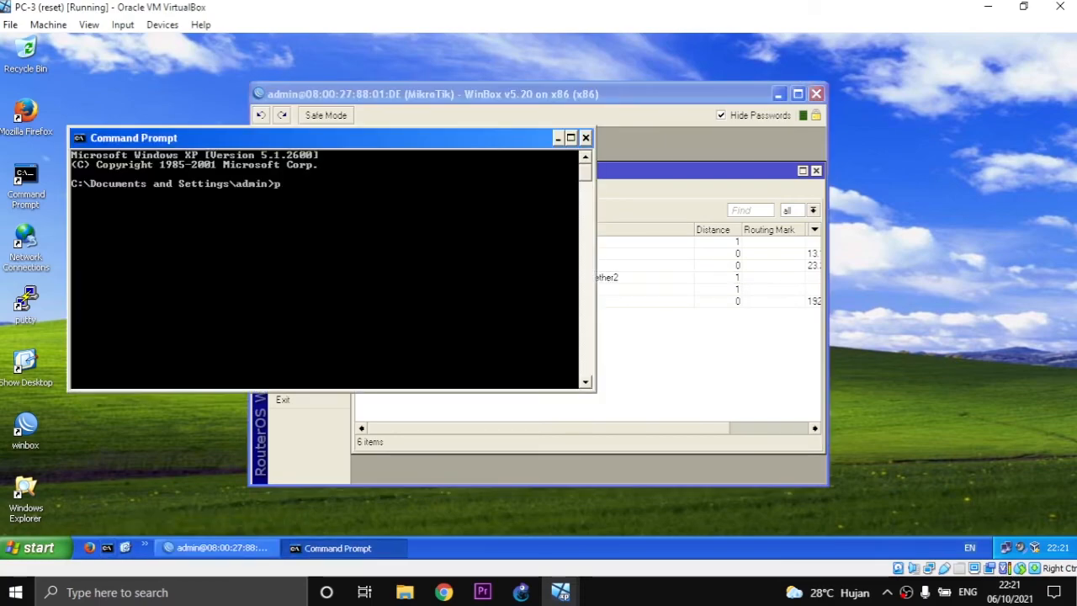
{"action": "type", "text": "ing 192.168.2.2"}
{"action": "key", "text": "Return"}
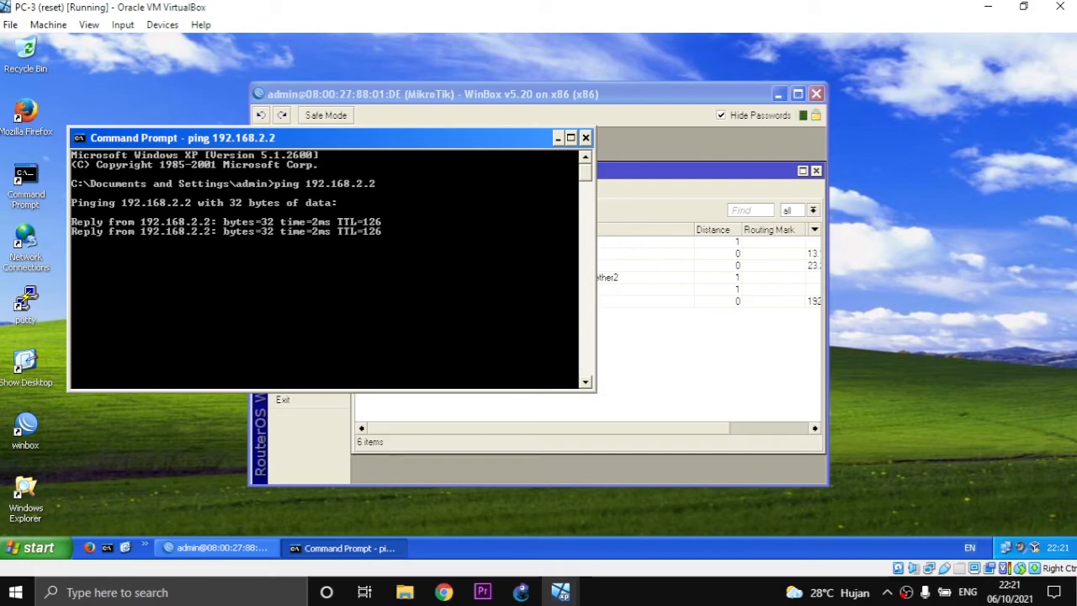
{"action": "type", "text": "ping 19"}
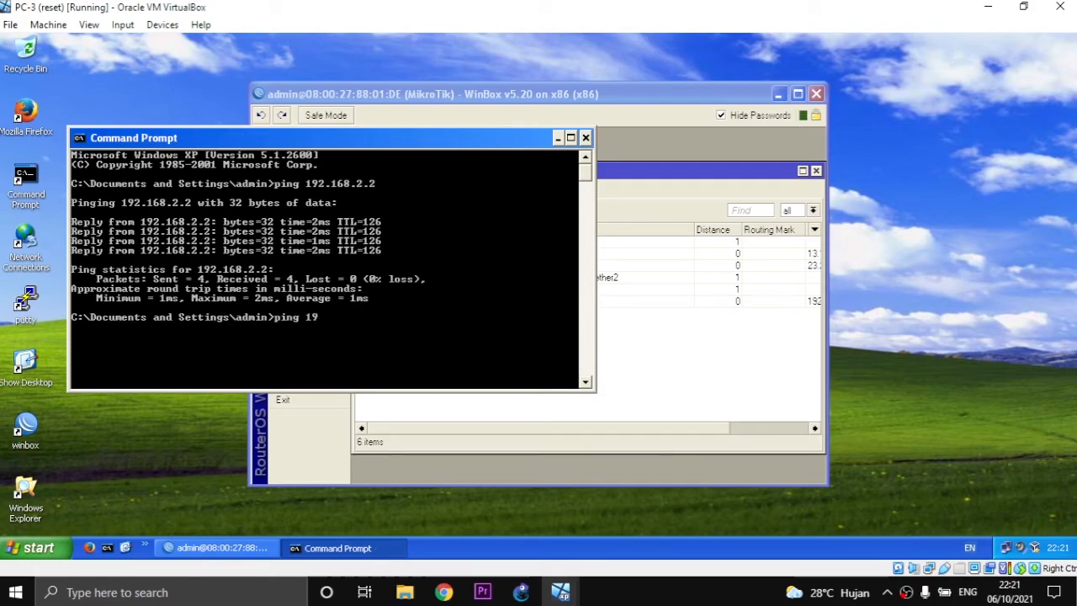
{"action": "type", "text": "2.168."}
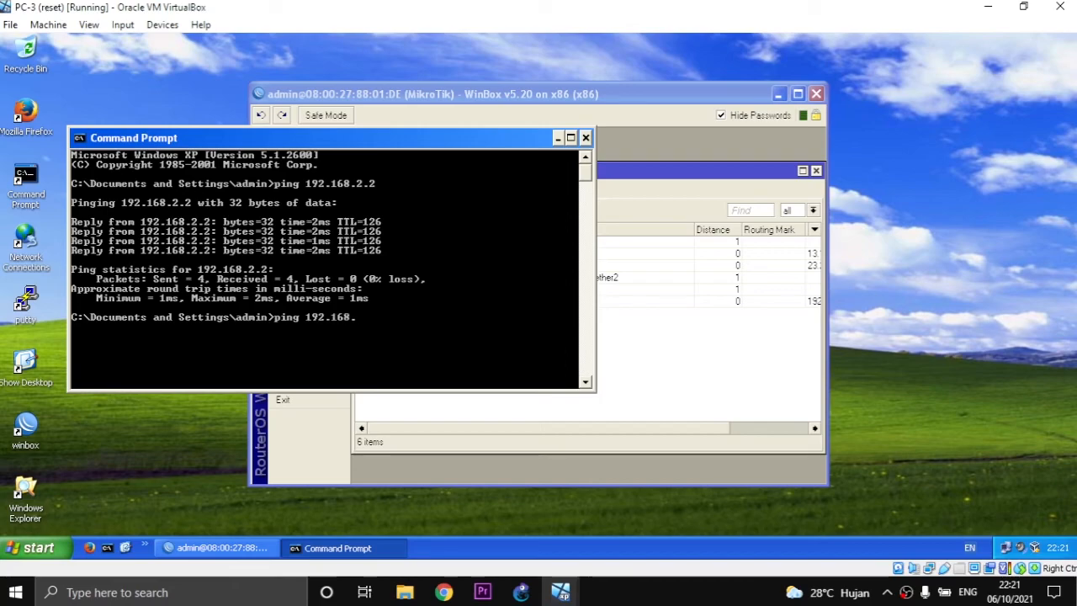
{"action": "type", "text": "1.2"}
{"action": "key", "text": "Return"}
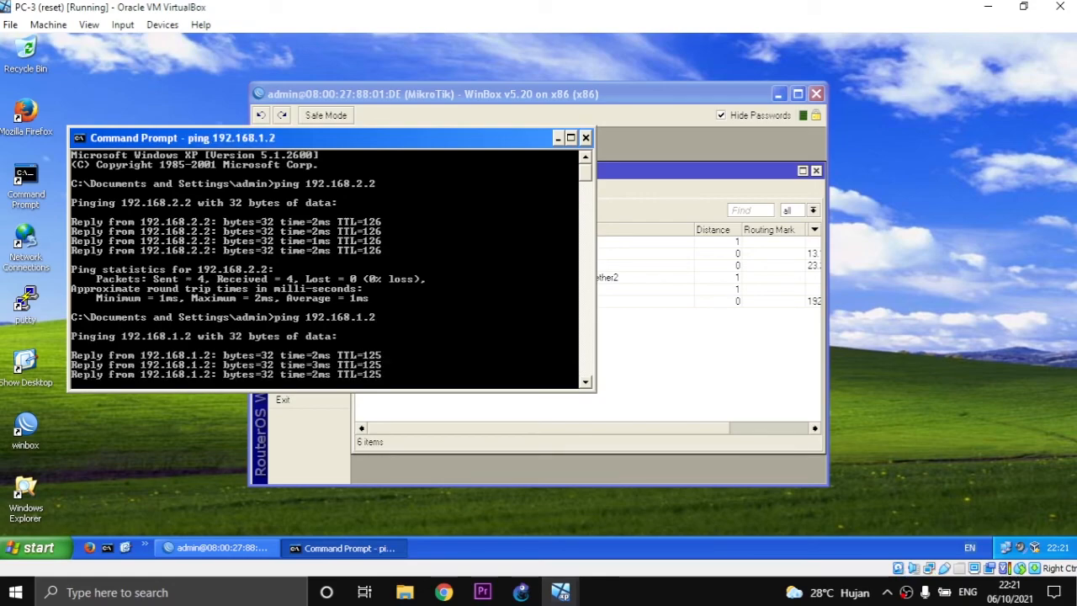
Trace the routes from PC-3 to 192.168.2.2 and 192.168.1.2 with tracert.
{"action": "type", "text": "trace"}
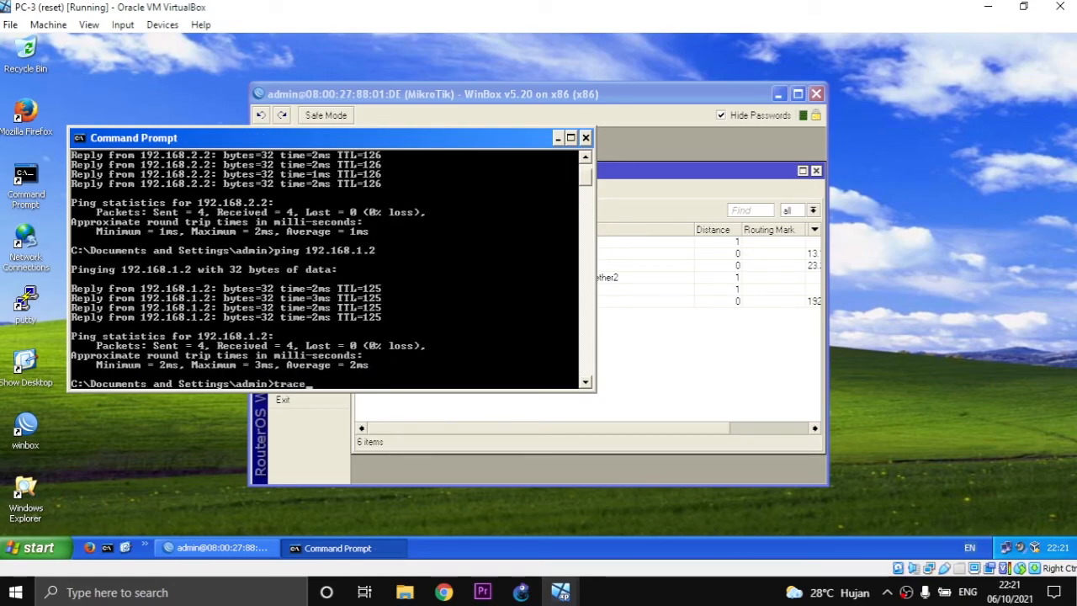
{"action": "type", "text": "rt 192.16"}
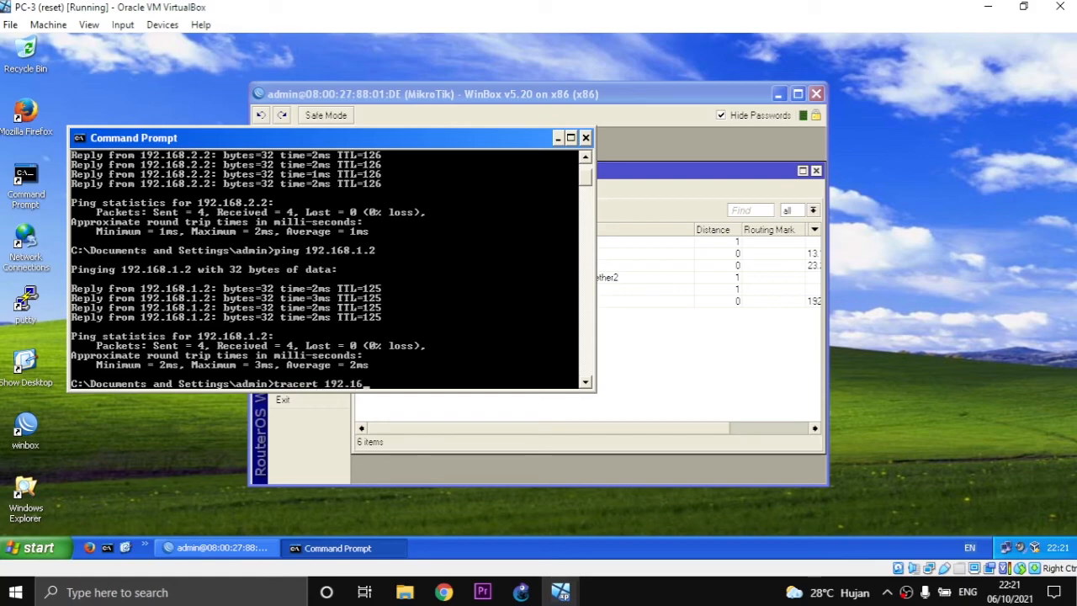
{"action": "type", "text": "8.2.2"}
{"action": "key", "text": "Return"}
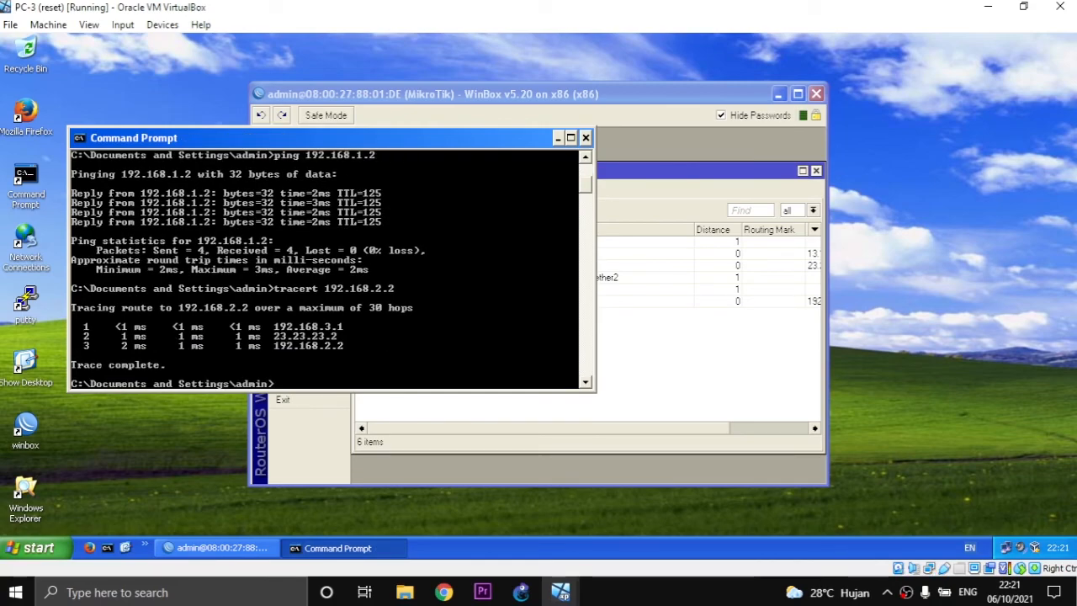
{"action": "type", "text": "tracert 192.16"}
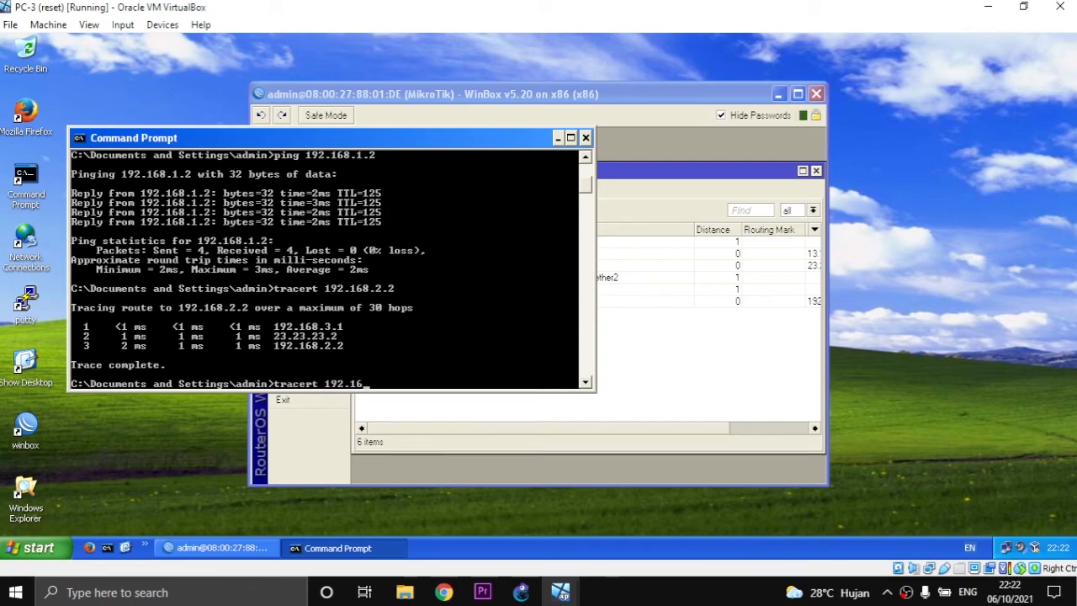
{"action": "type", "text": "8.1.2"}
{"action": "key", "text": "Return"}
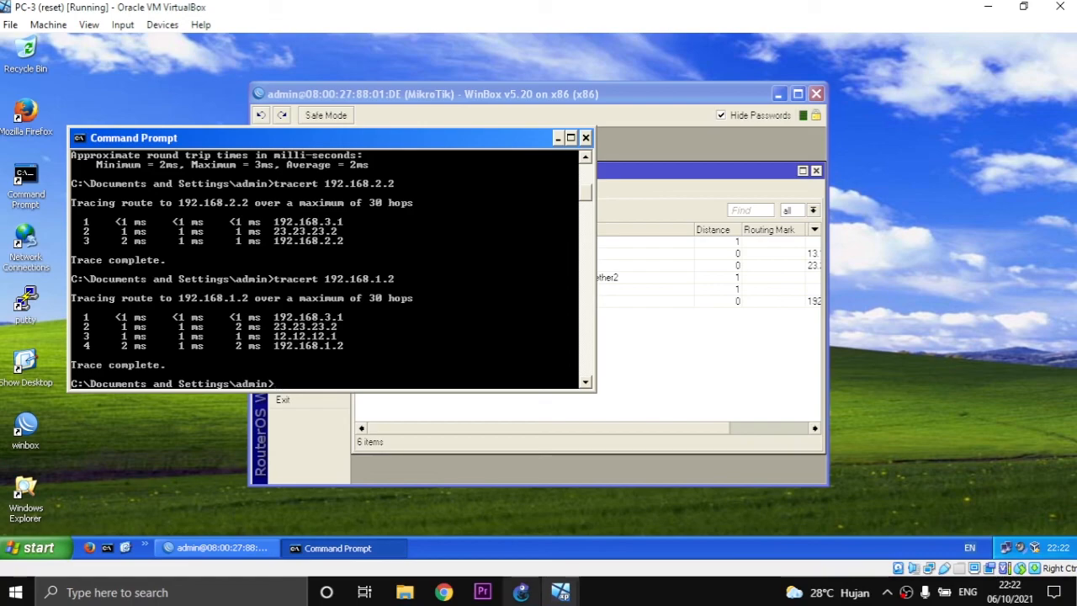
Switch to GNS3 and stop all devices in the Routing Statik topology.
{"action": "left_click", "coordinate": [520, 592]}
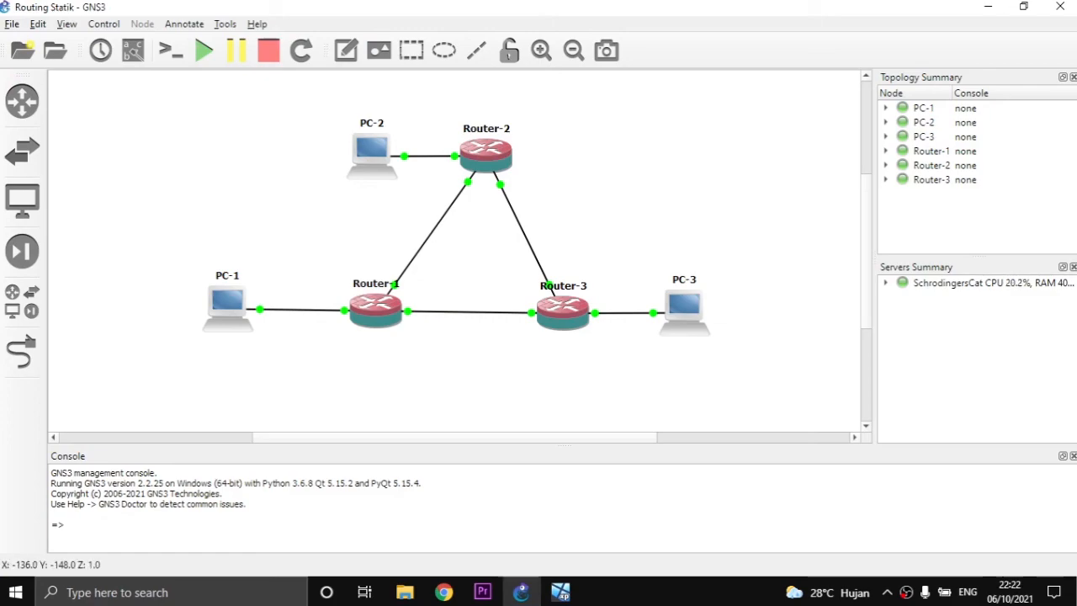
{"action": "left_click", "coordinate": [268, 51]}
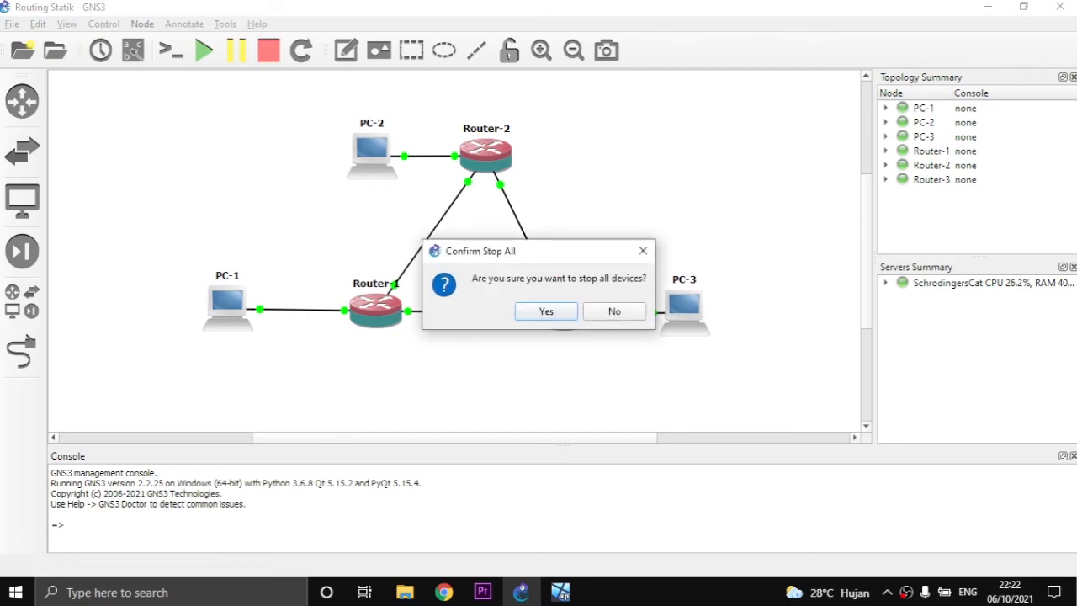
{"action": "left_click", "coordinate": [557, 313]}
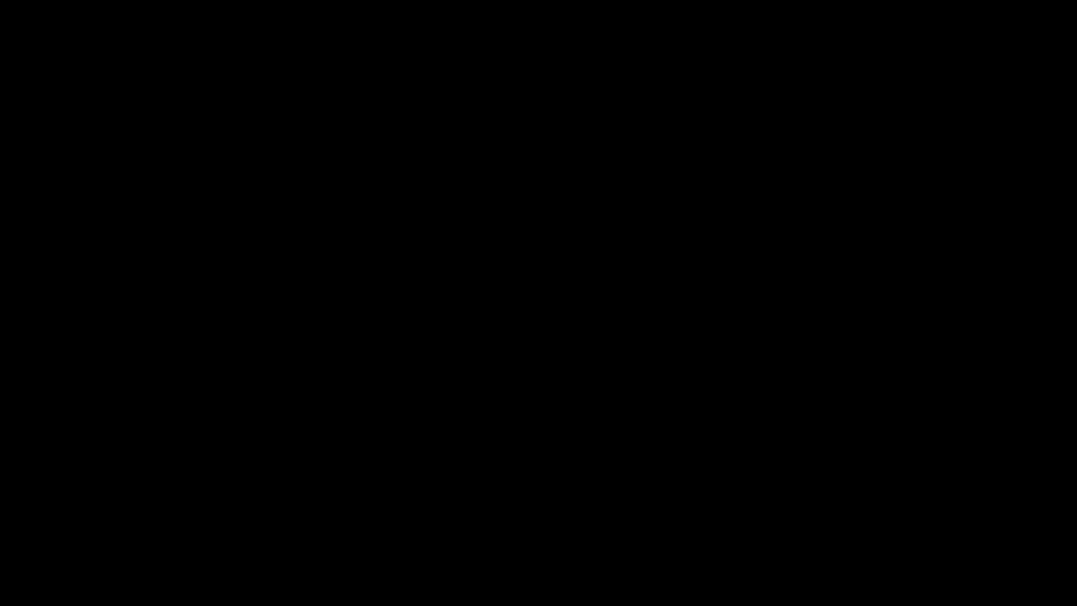